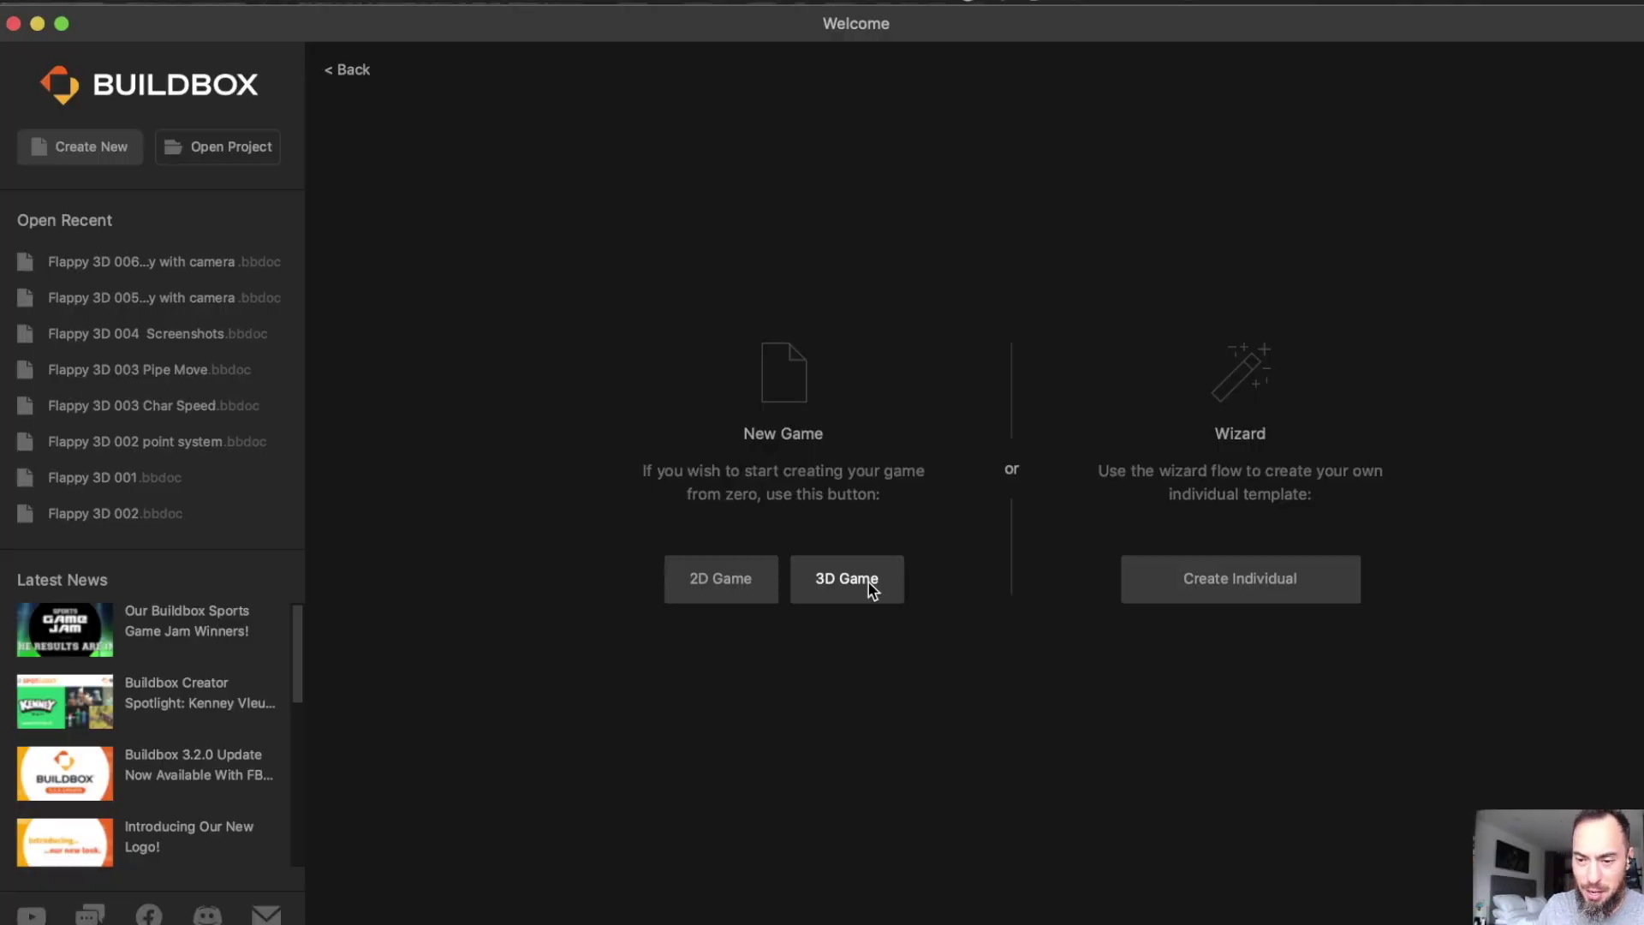
Start a 3D game, duplicate the UI Screen node as 'Game Over UI', and open UI Screen
click(869, 583)
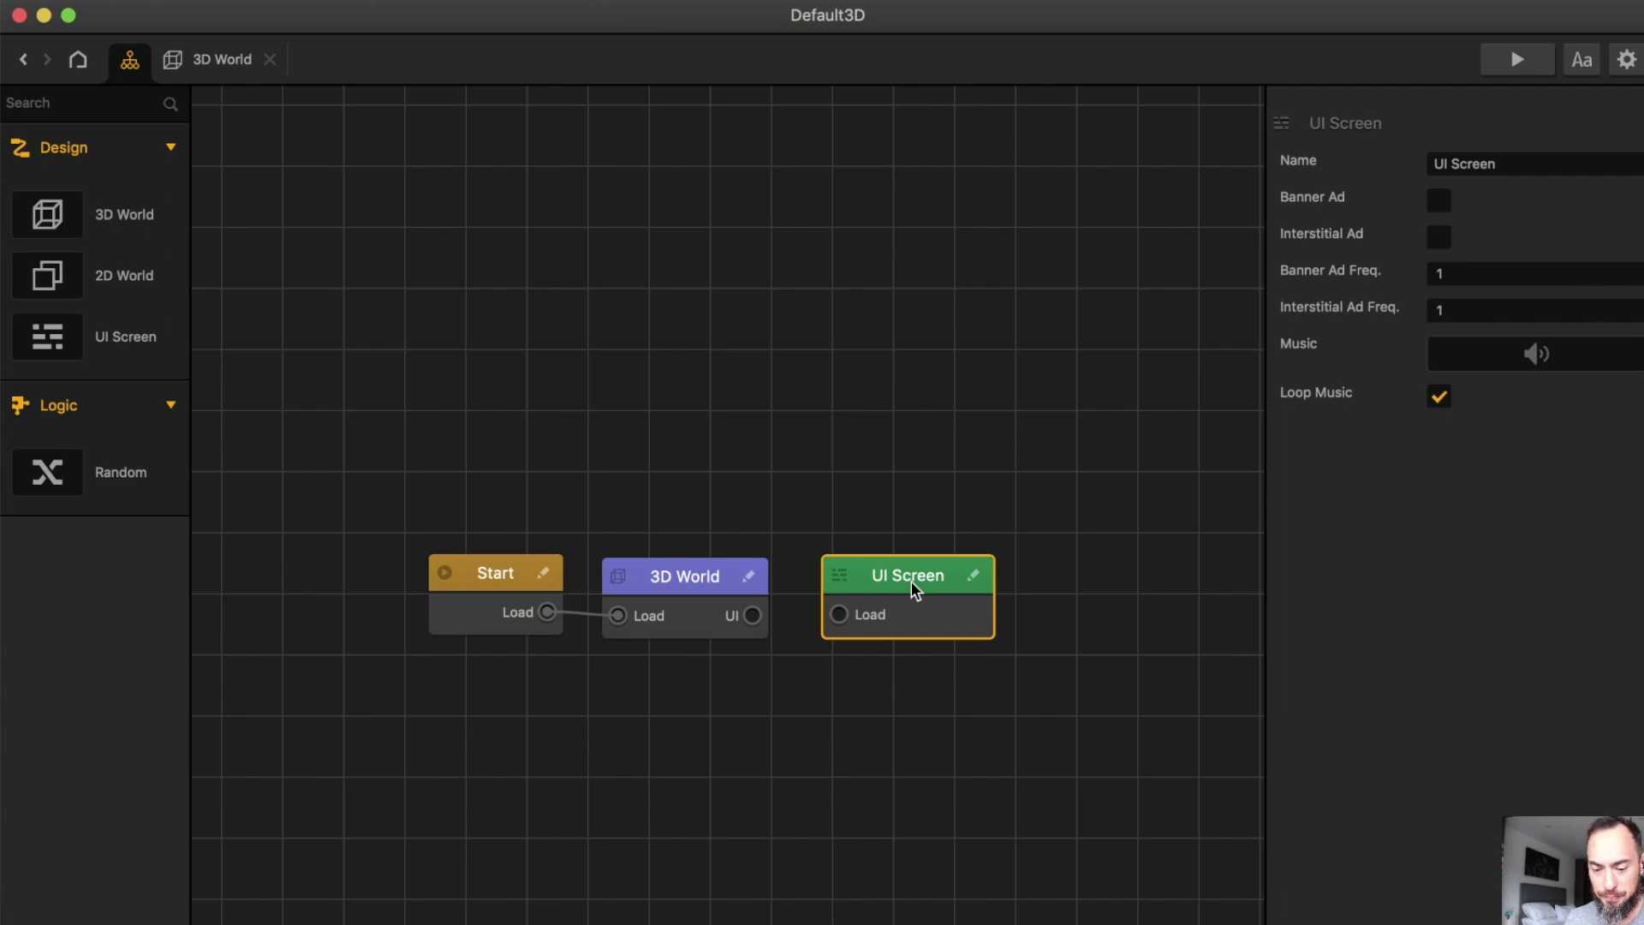
key(super+d)
triple_click(1518, 164)
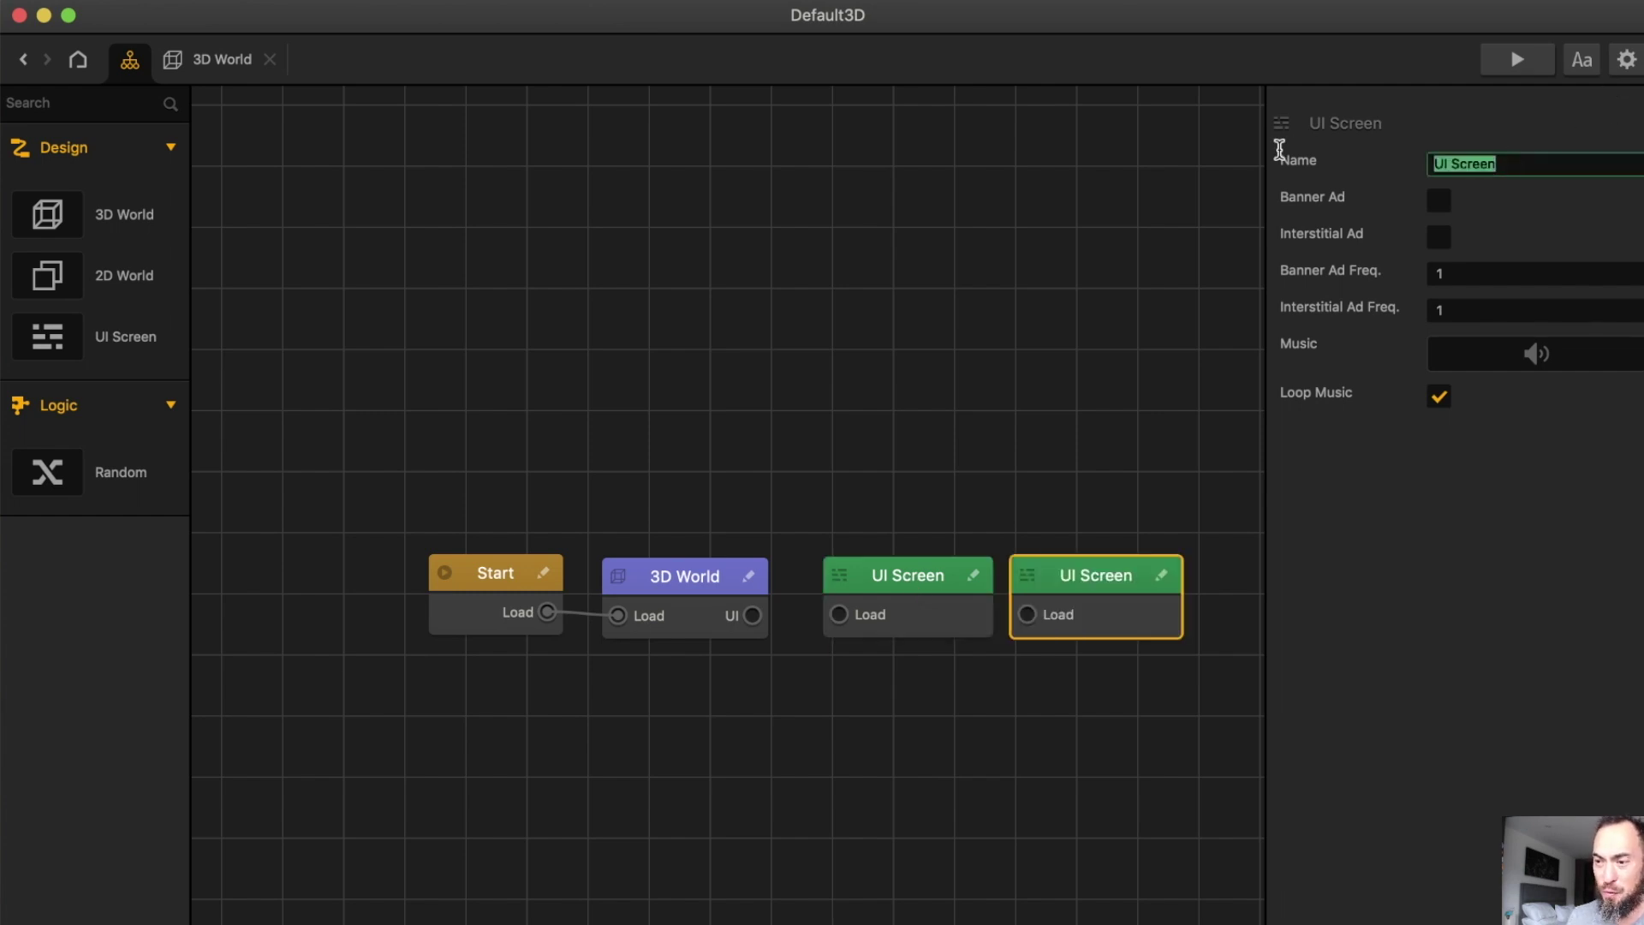
text(Game Over UI)
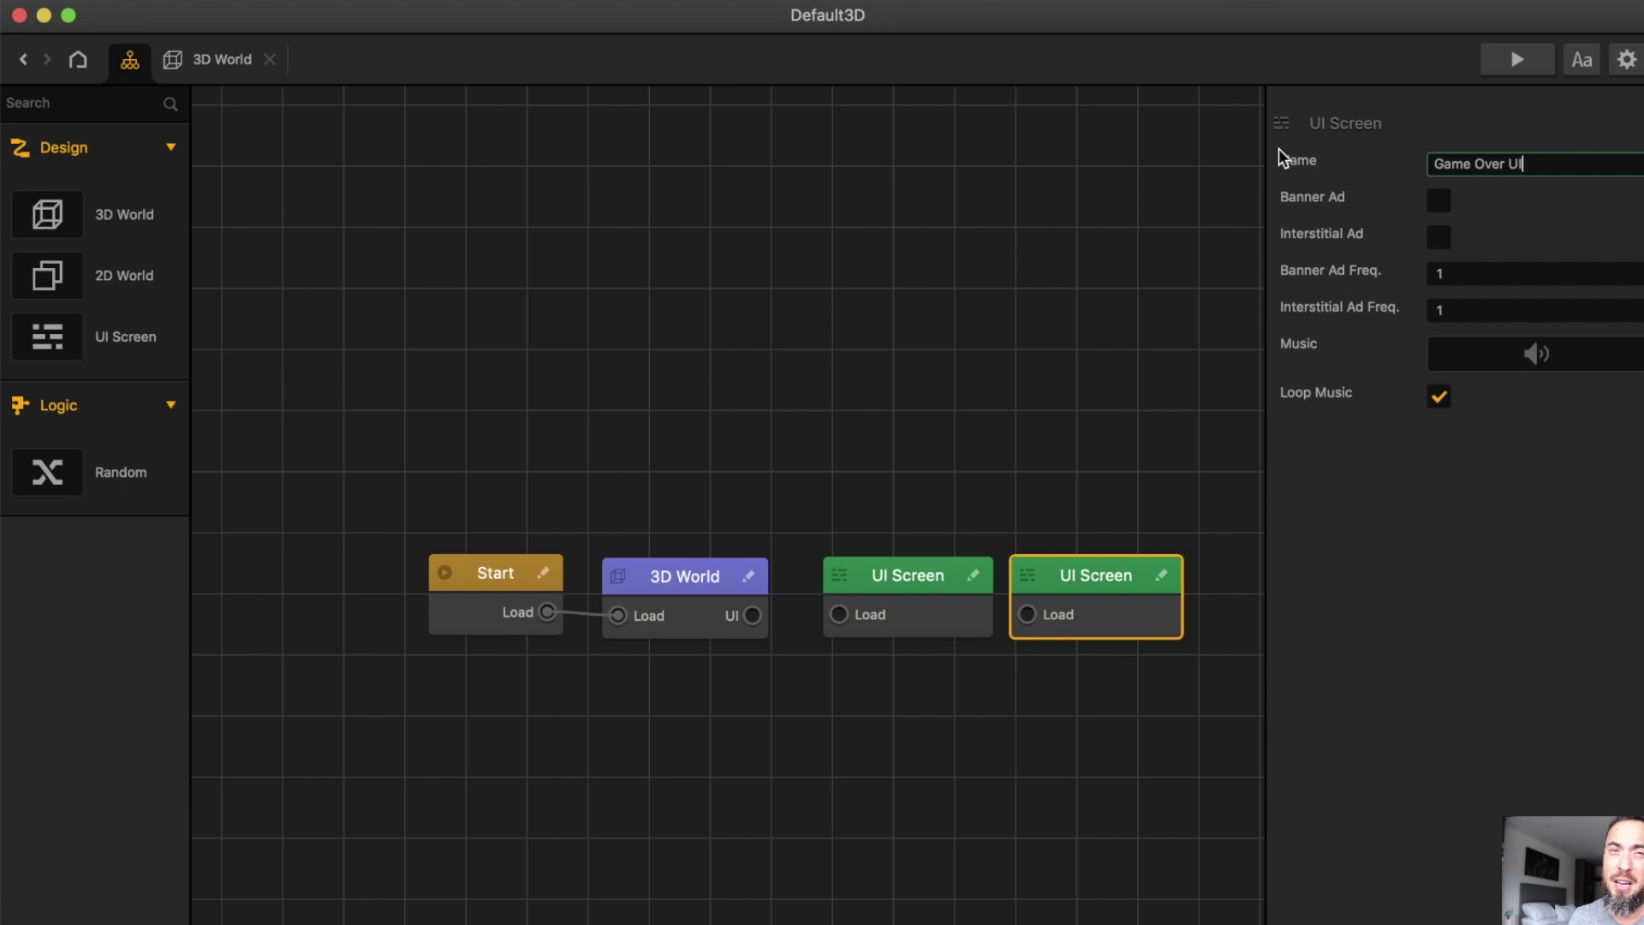
click(928, 414)
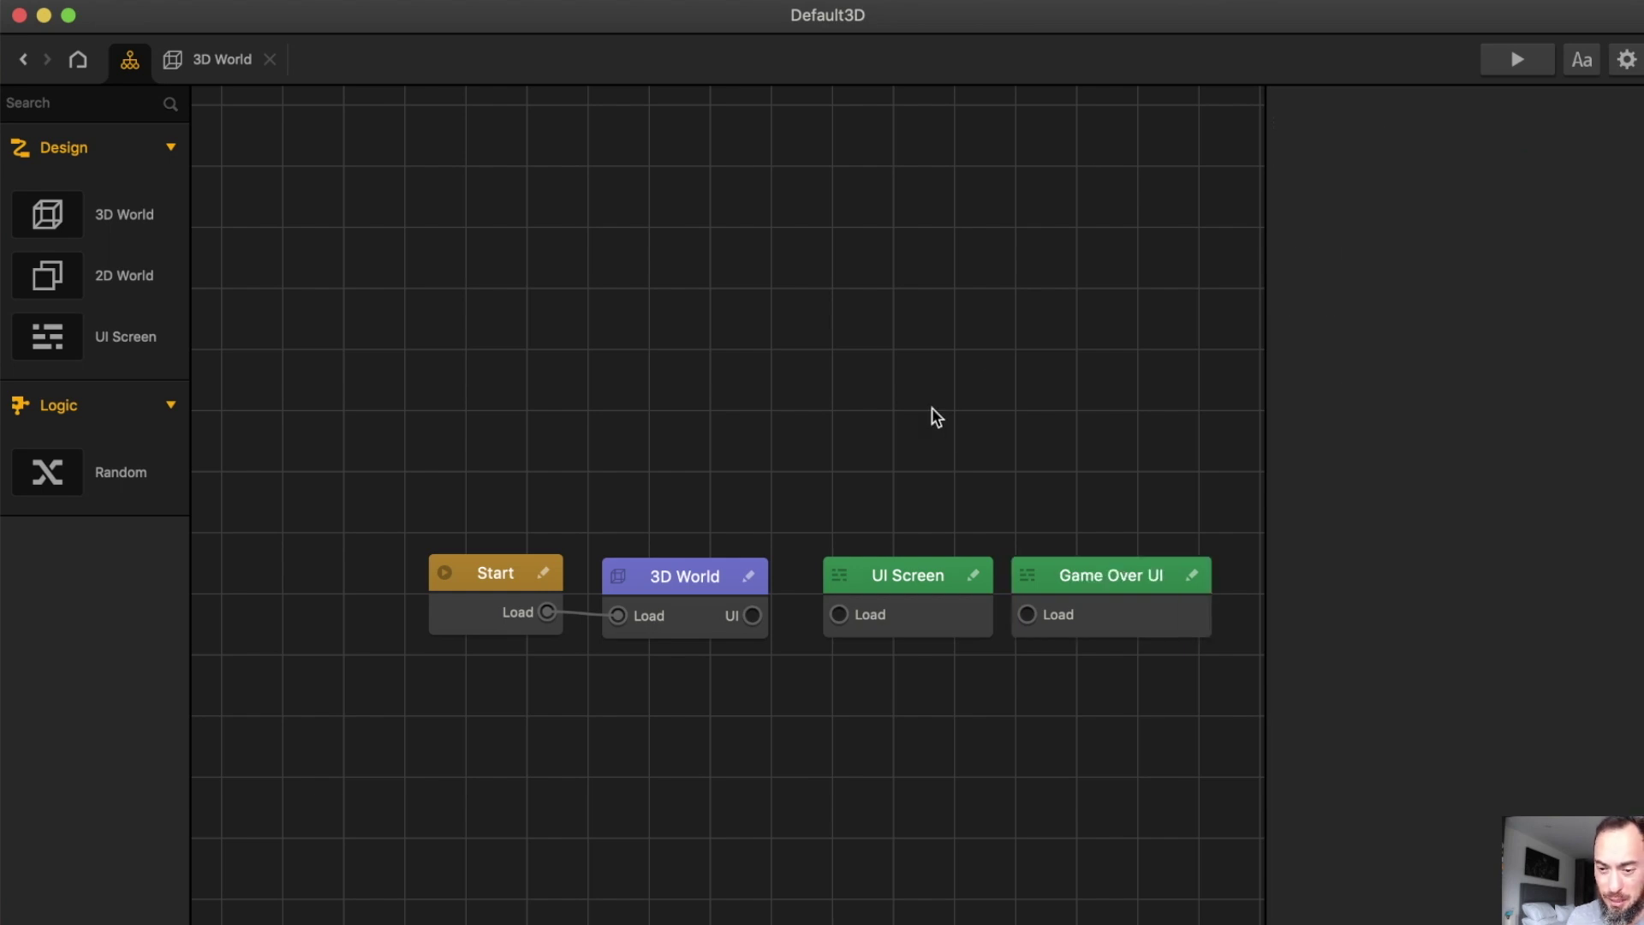
double_click(886, 576)
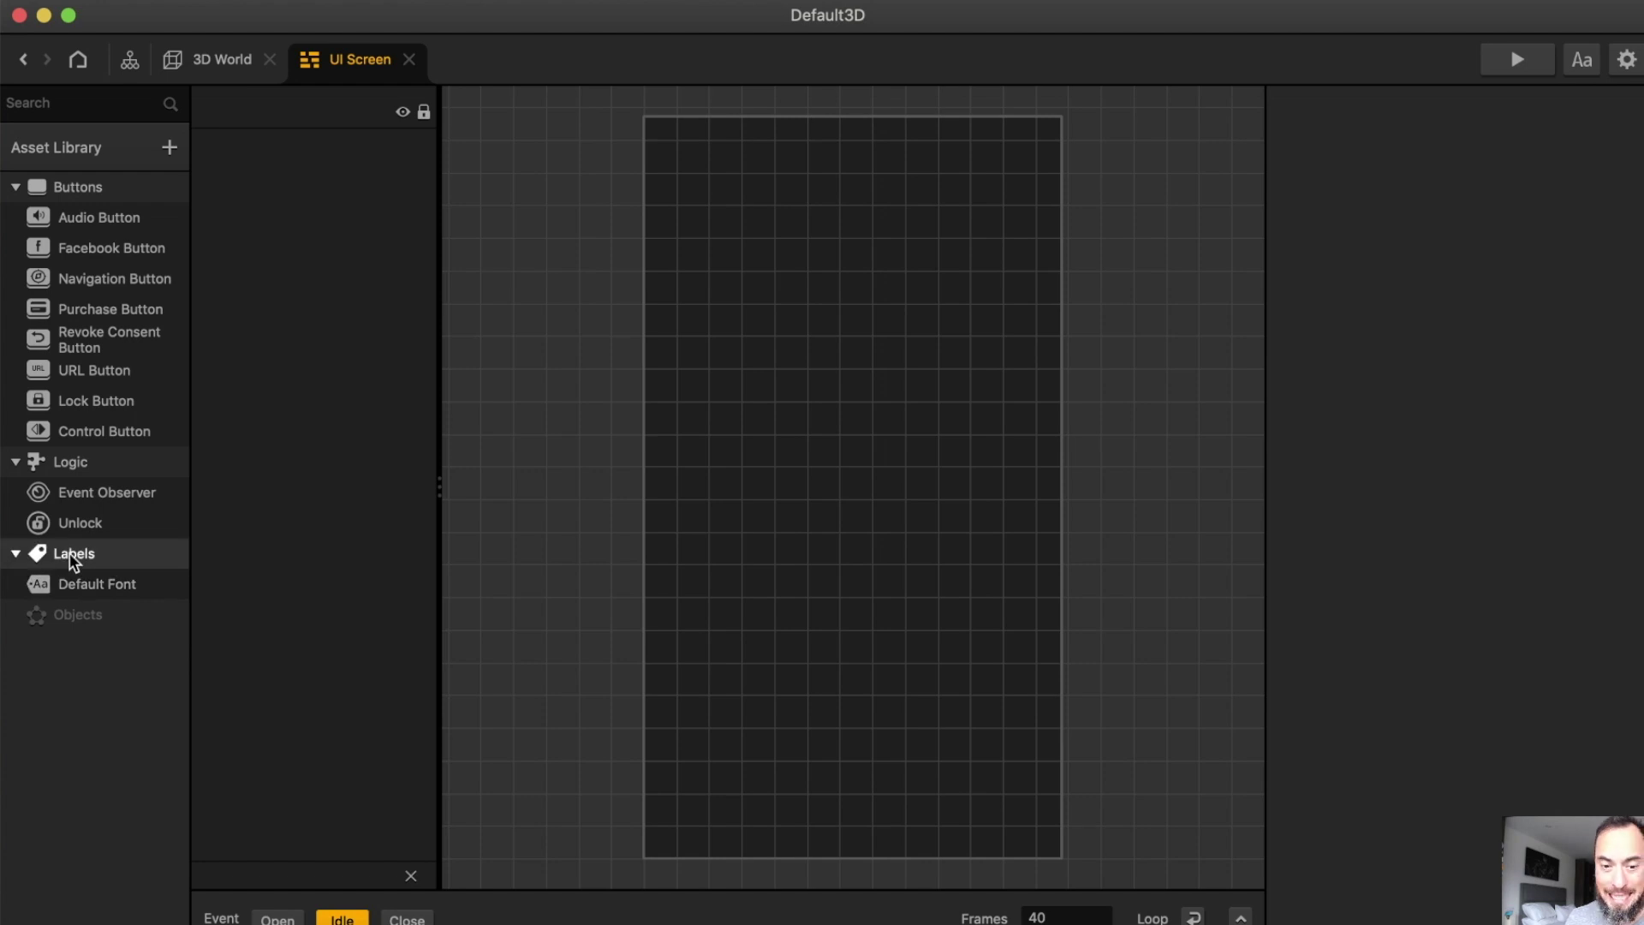
Place a Default Font score label showing current points for the current world
drag(85, 584, 854, 294)
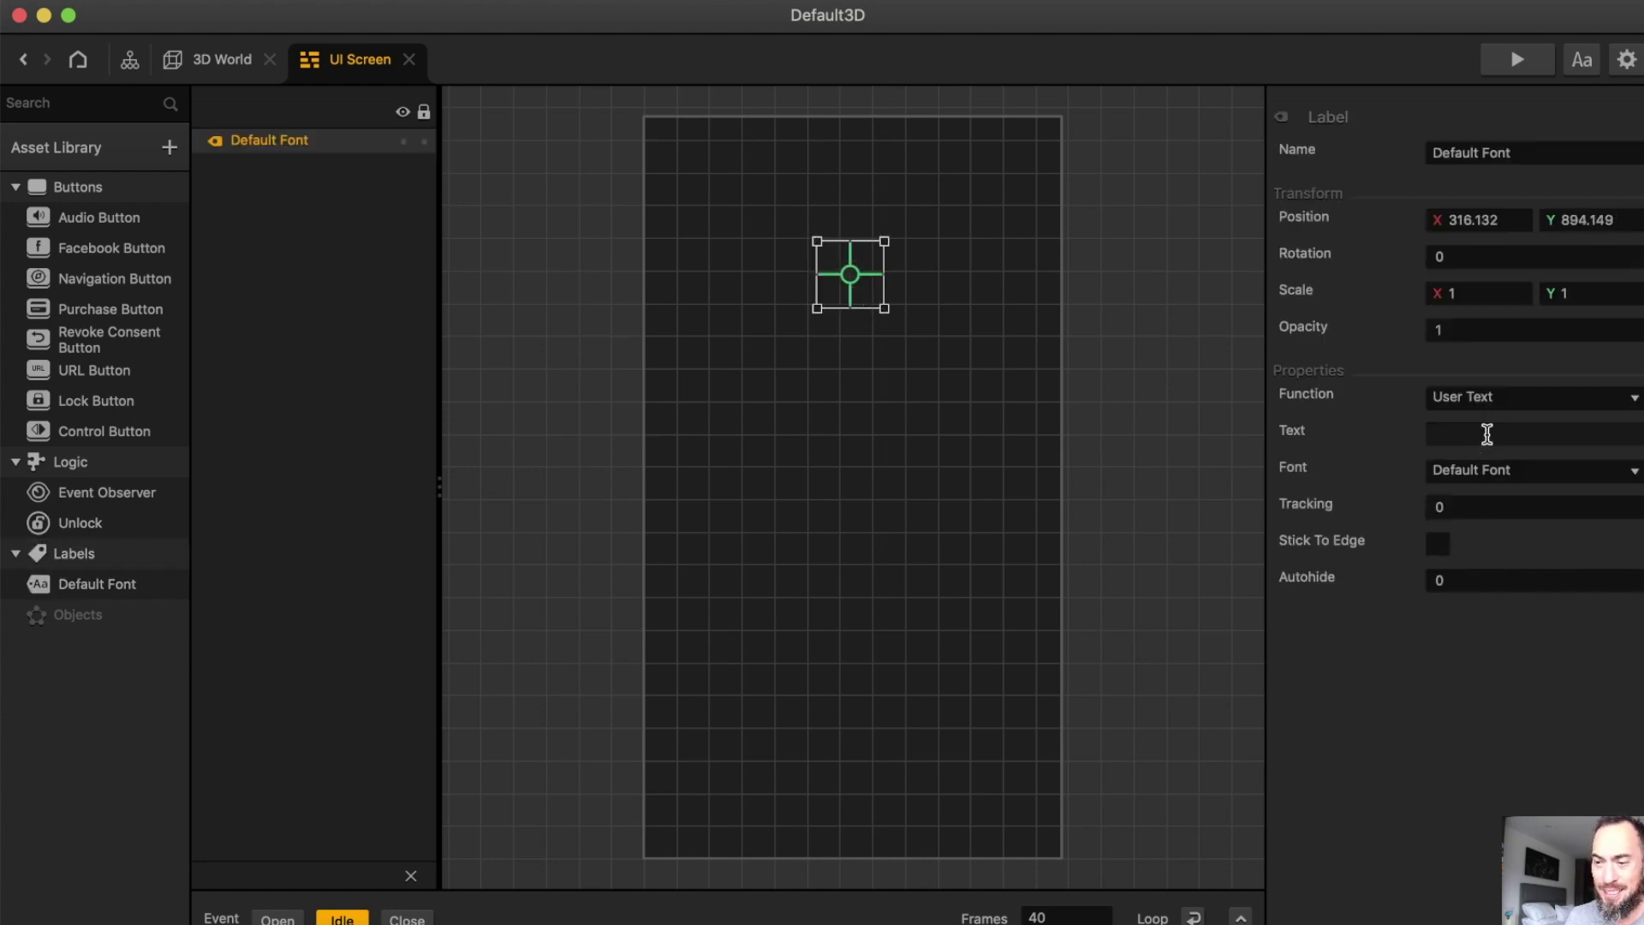
click(1504, 407)
click(1507, 449)
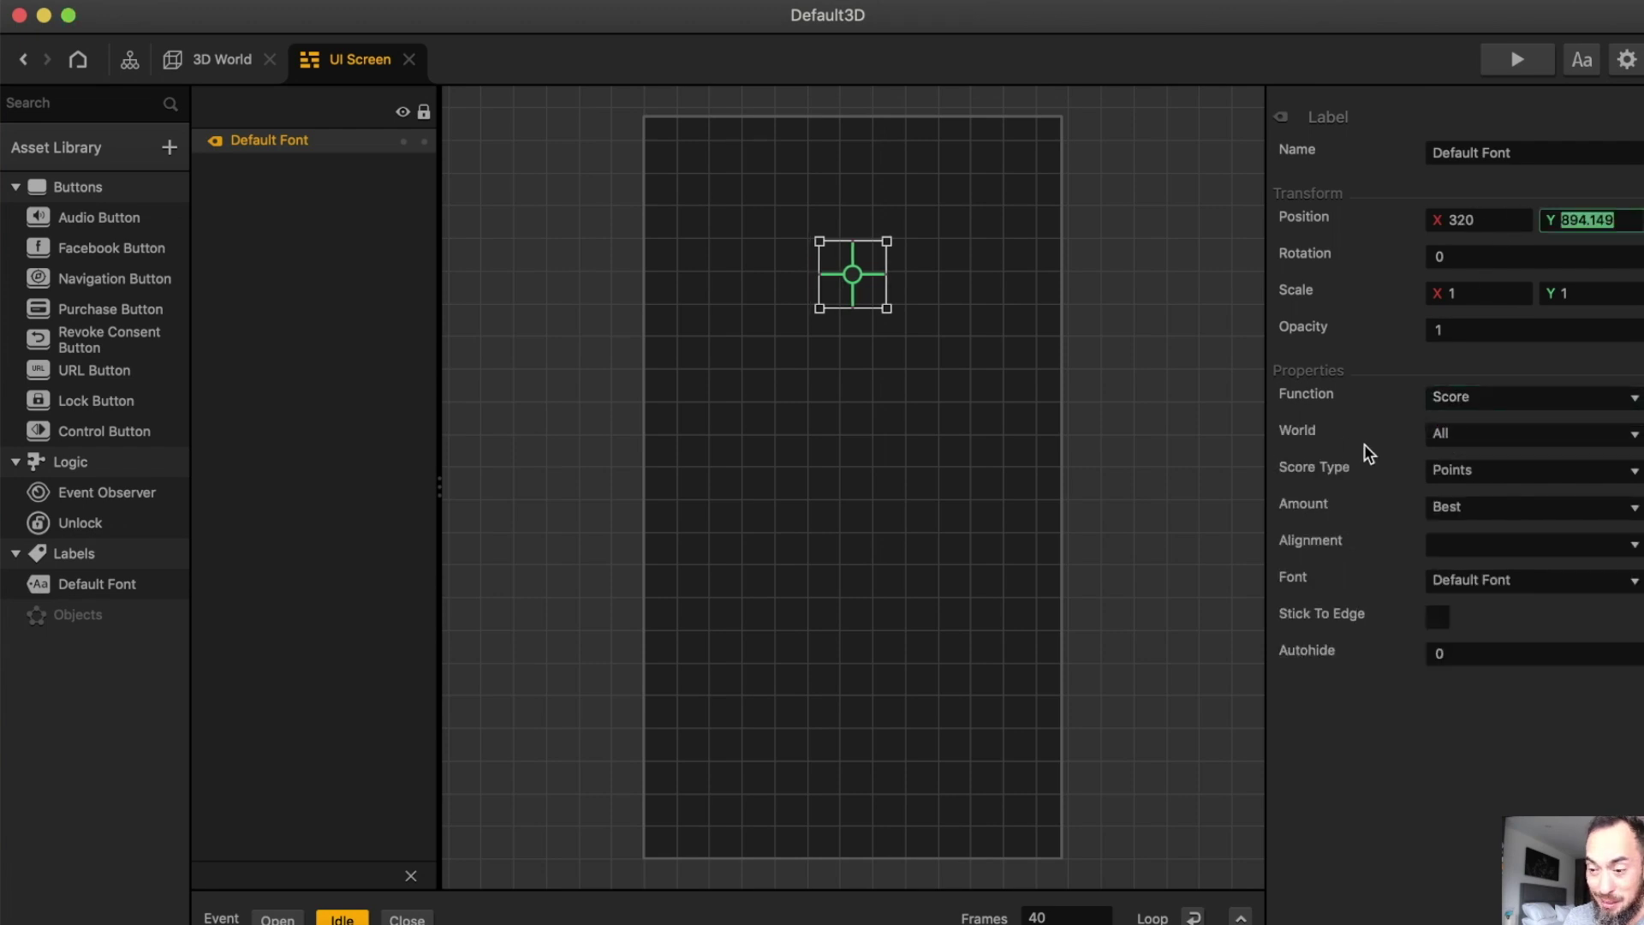
click(1490, 476)
click(1489, 476)
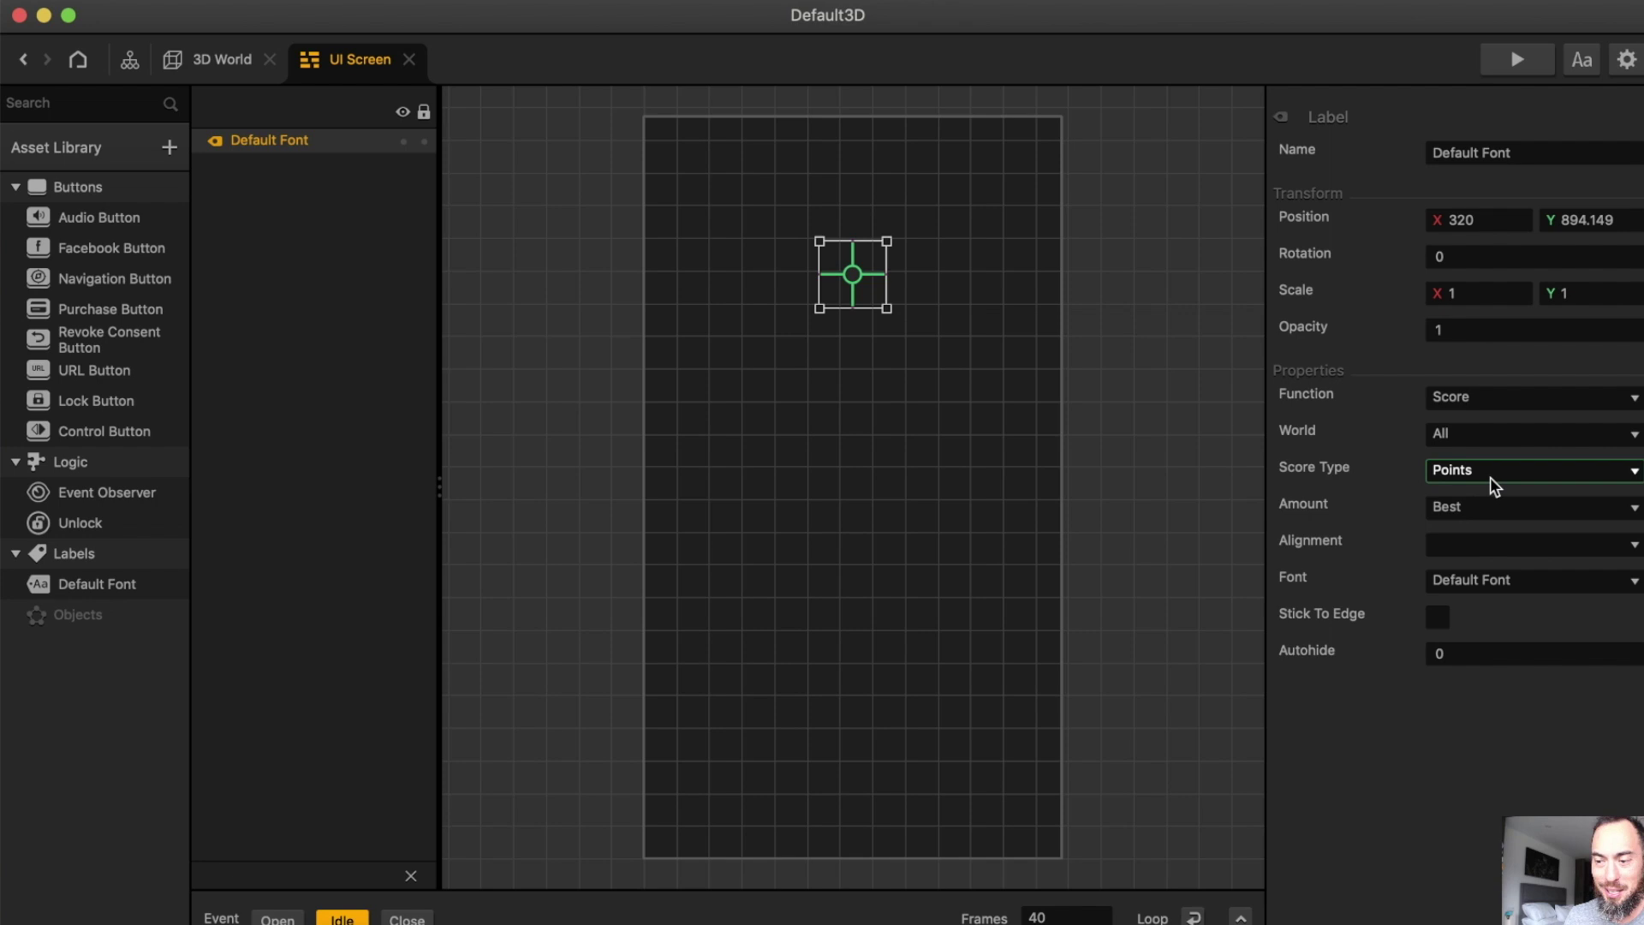
click(1510, 507)
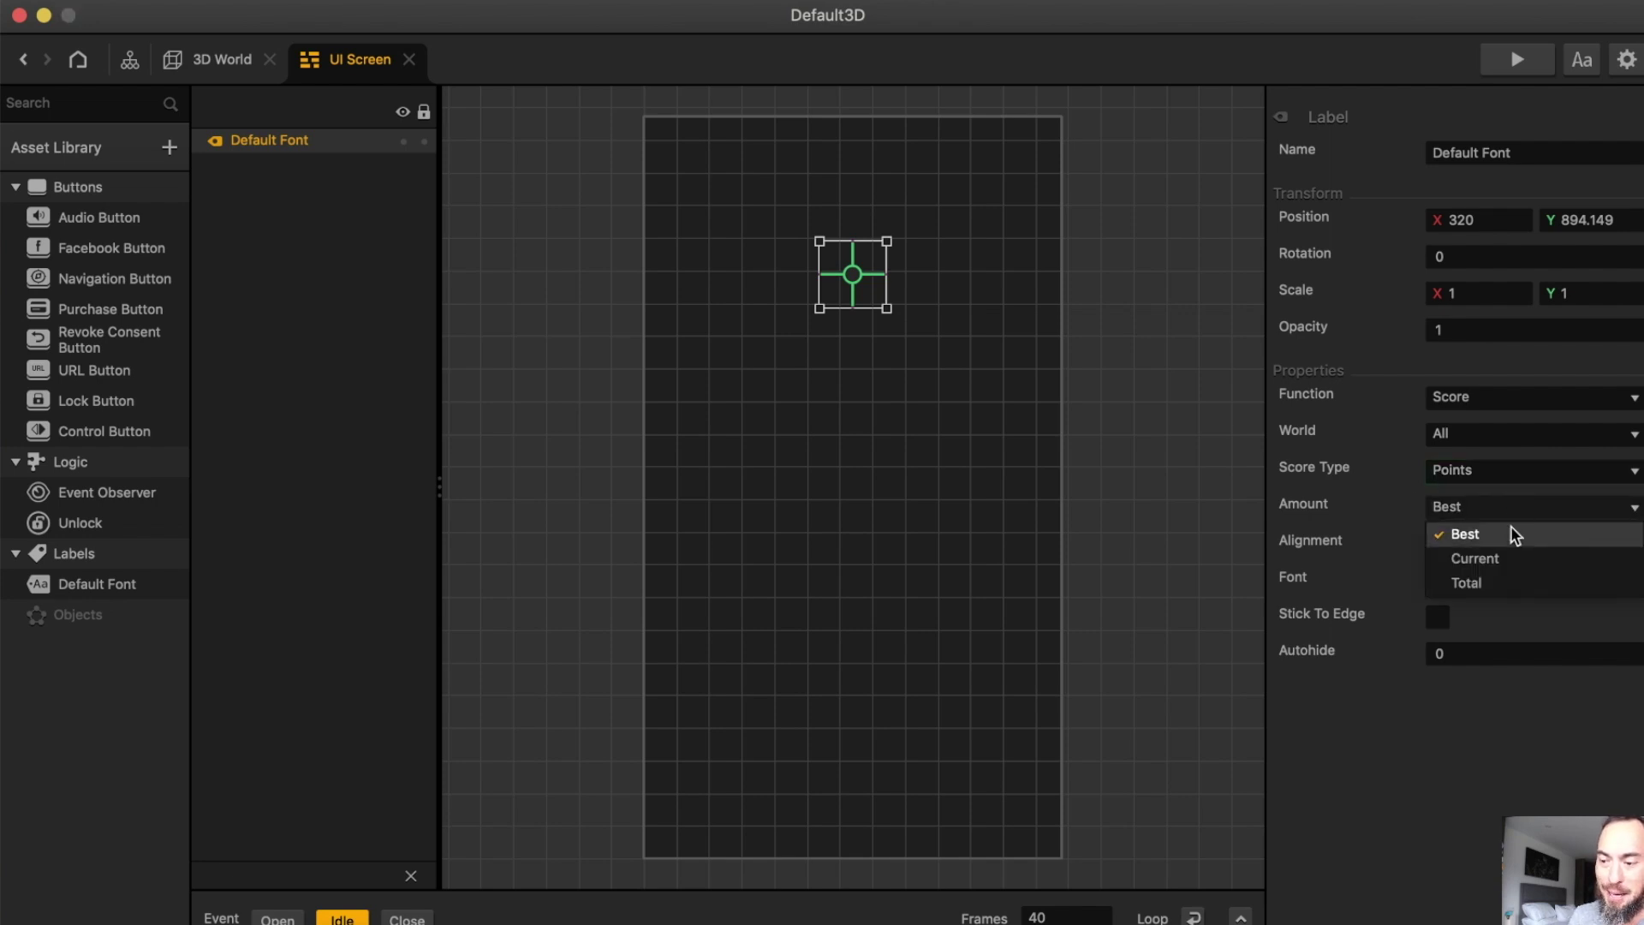
click(1494, 557)
click(1490, 433)
click(1482, 486)
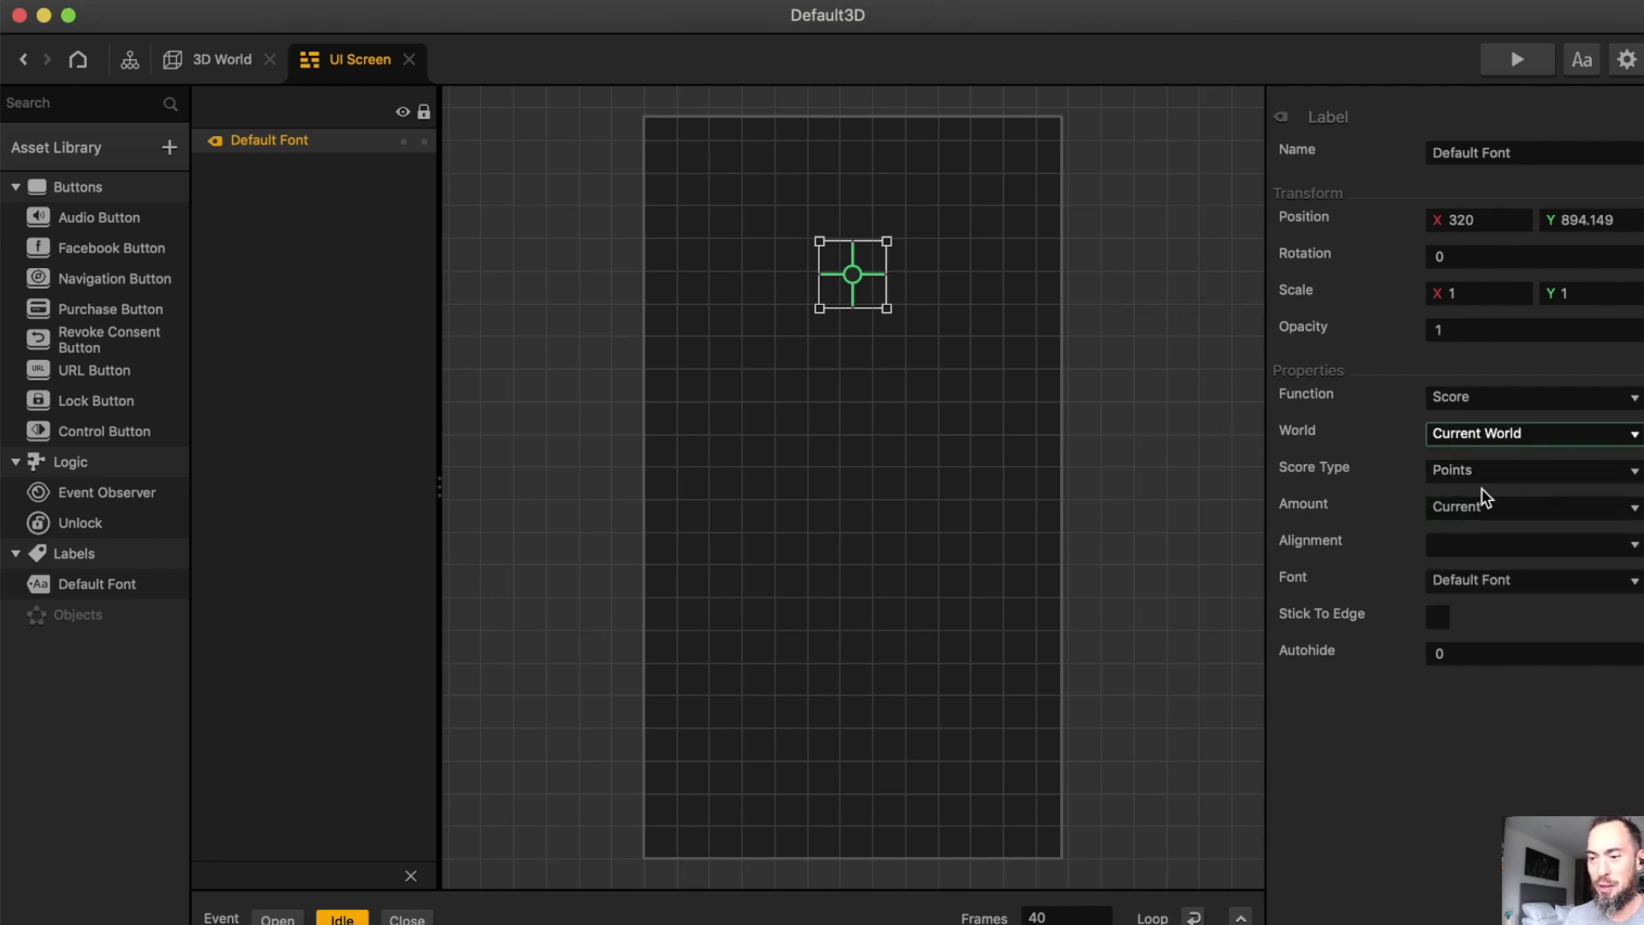
click(1487, 396)
click(1486, 397)
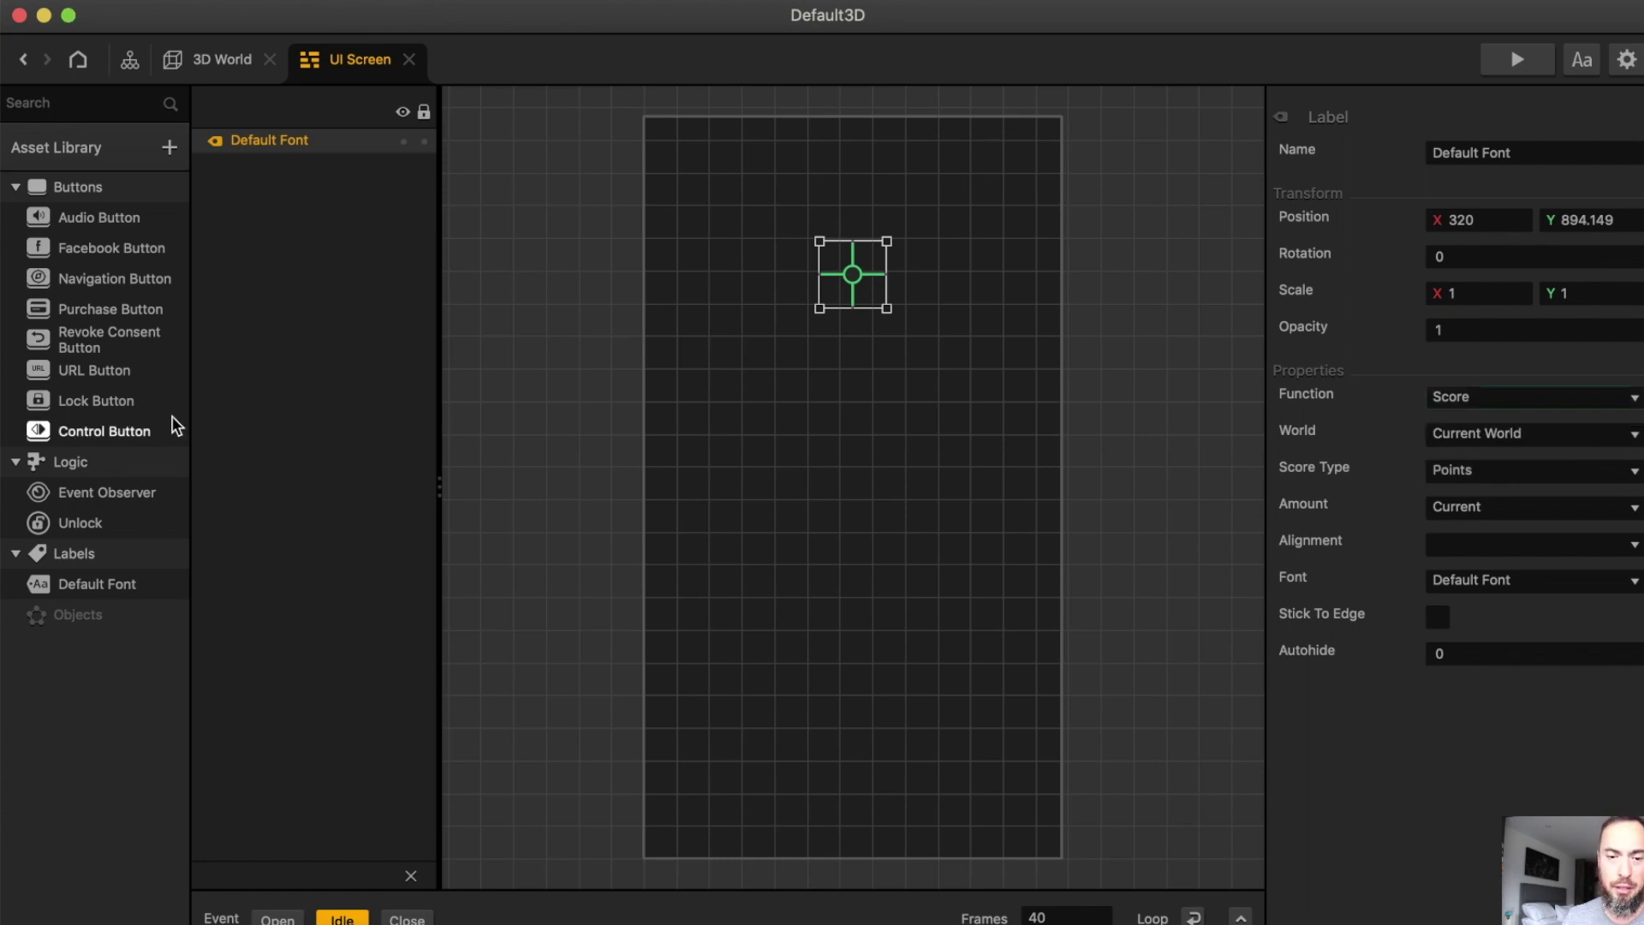
Add a Game Over event observer to the UI Screen and begin renaming it Game Over Event Observer
drag(107, 492, 685, 172)
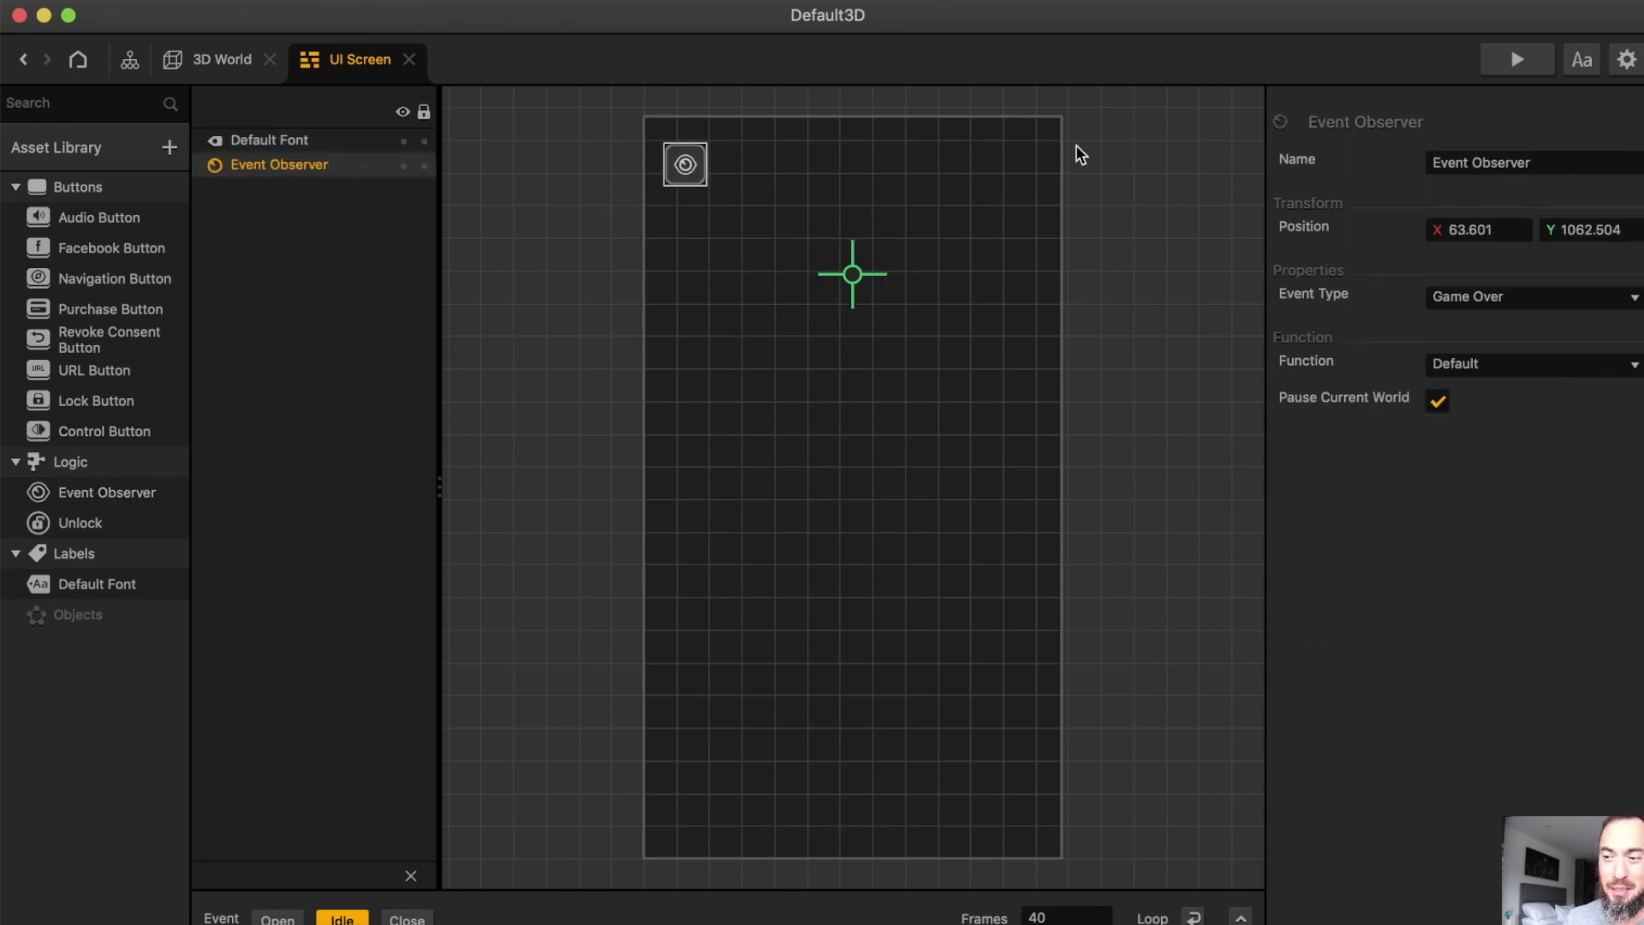
click(1629, 163)
text(G)
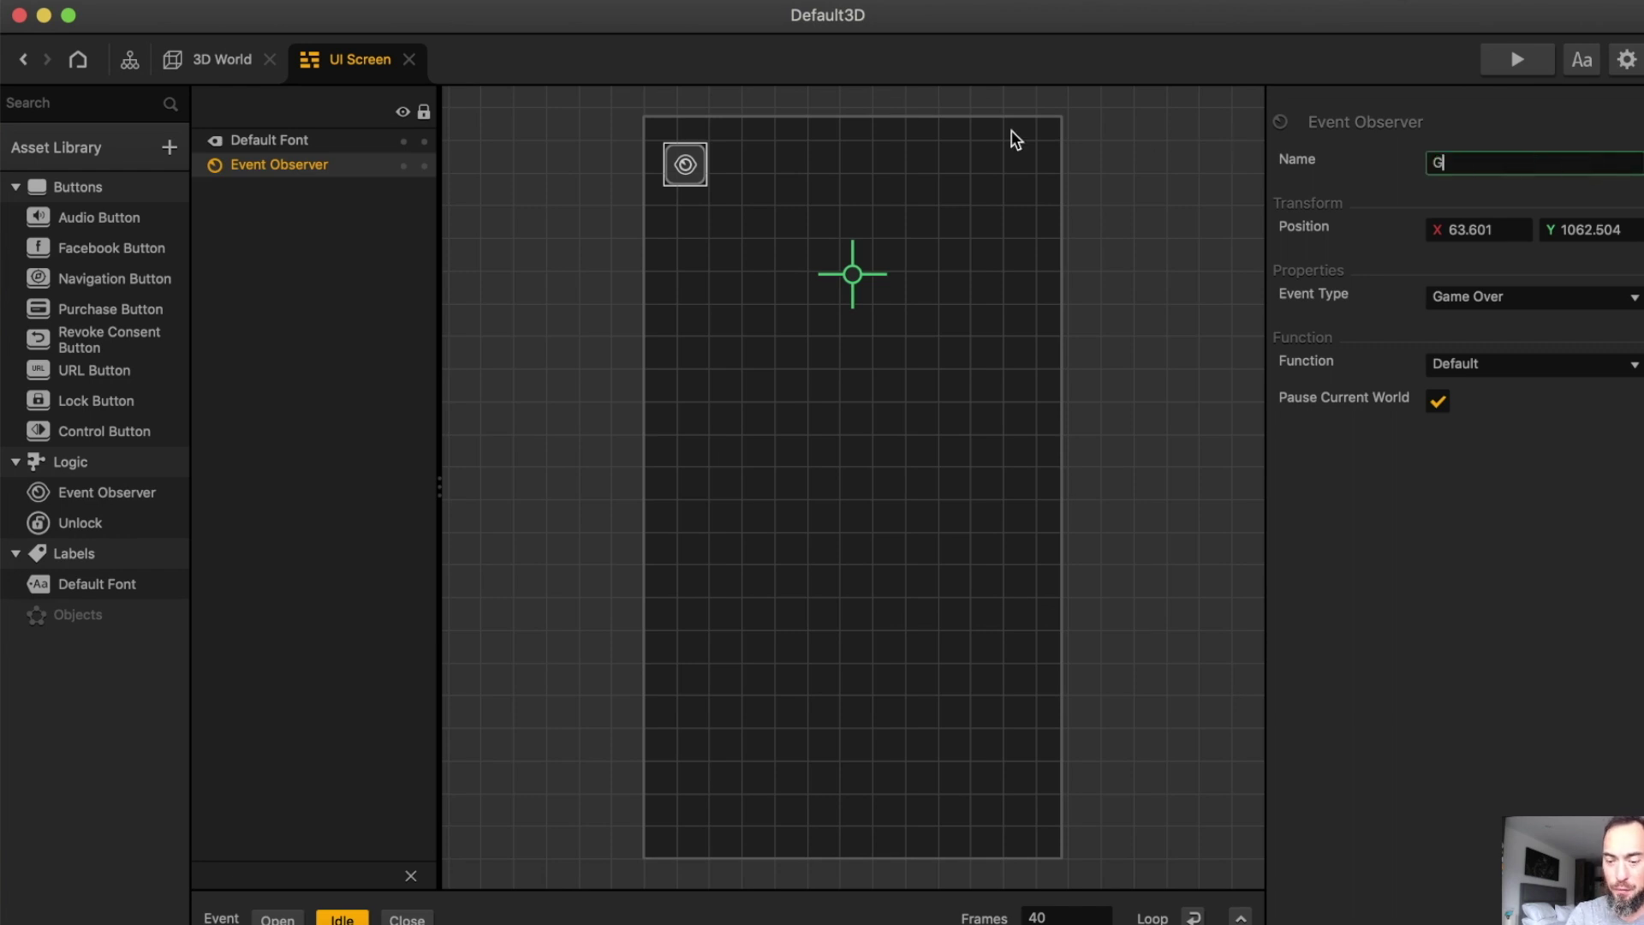
text(am)
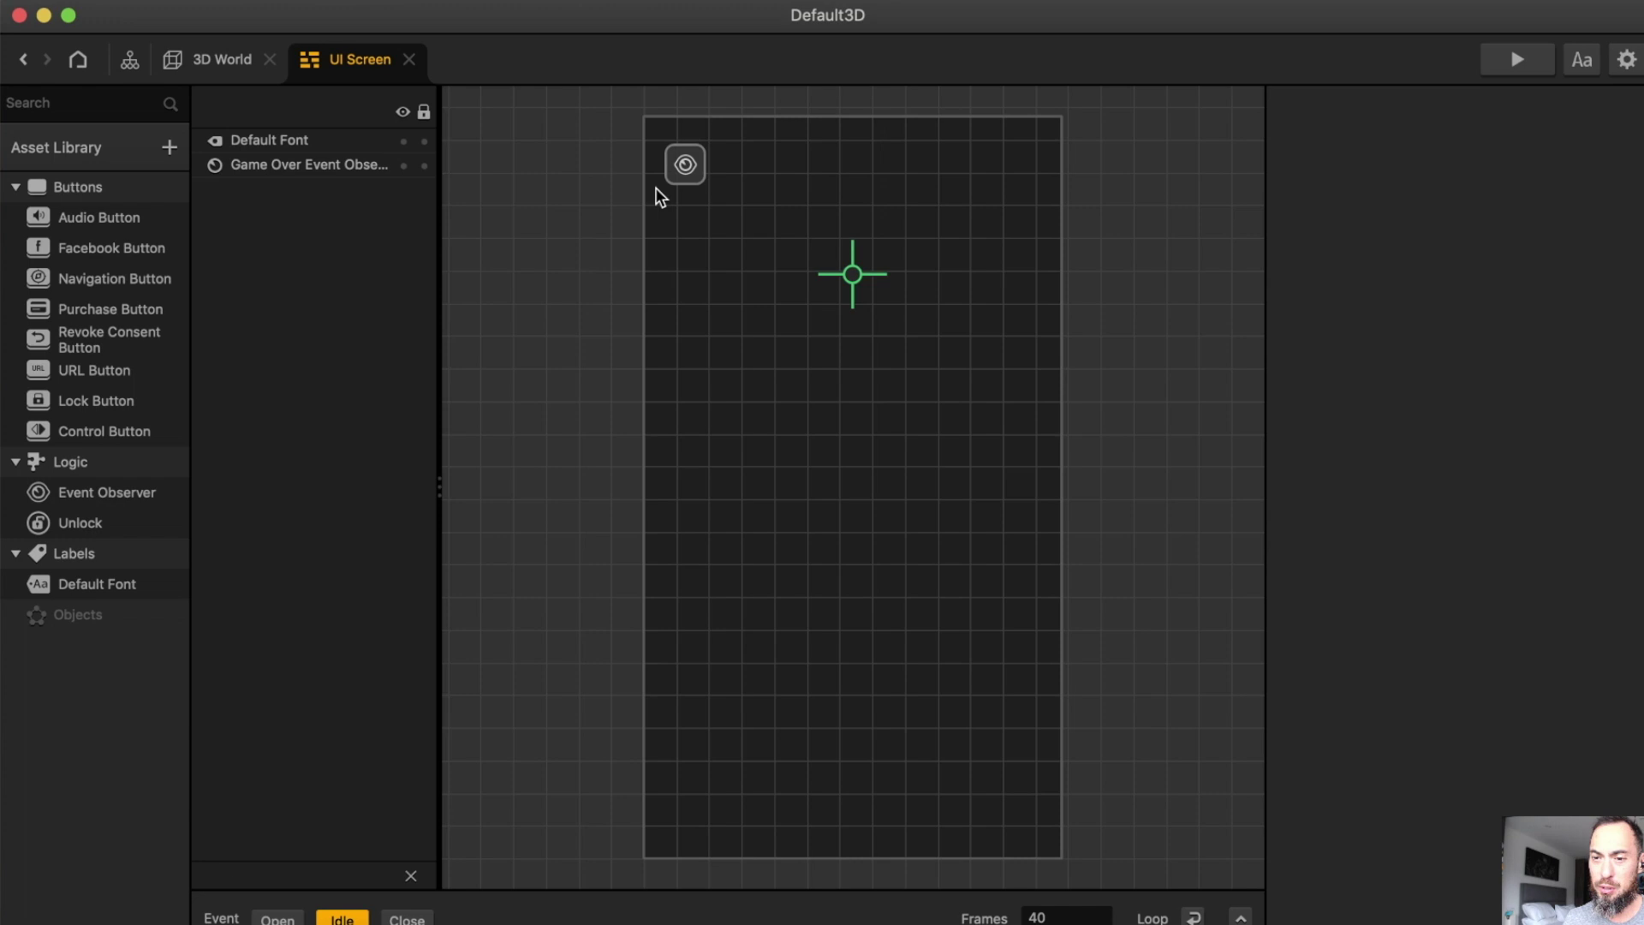
Add a top-right score label showing the best points for the current world
drag(96, 583, 1012, 161)
click(1524, 433)
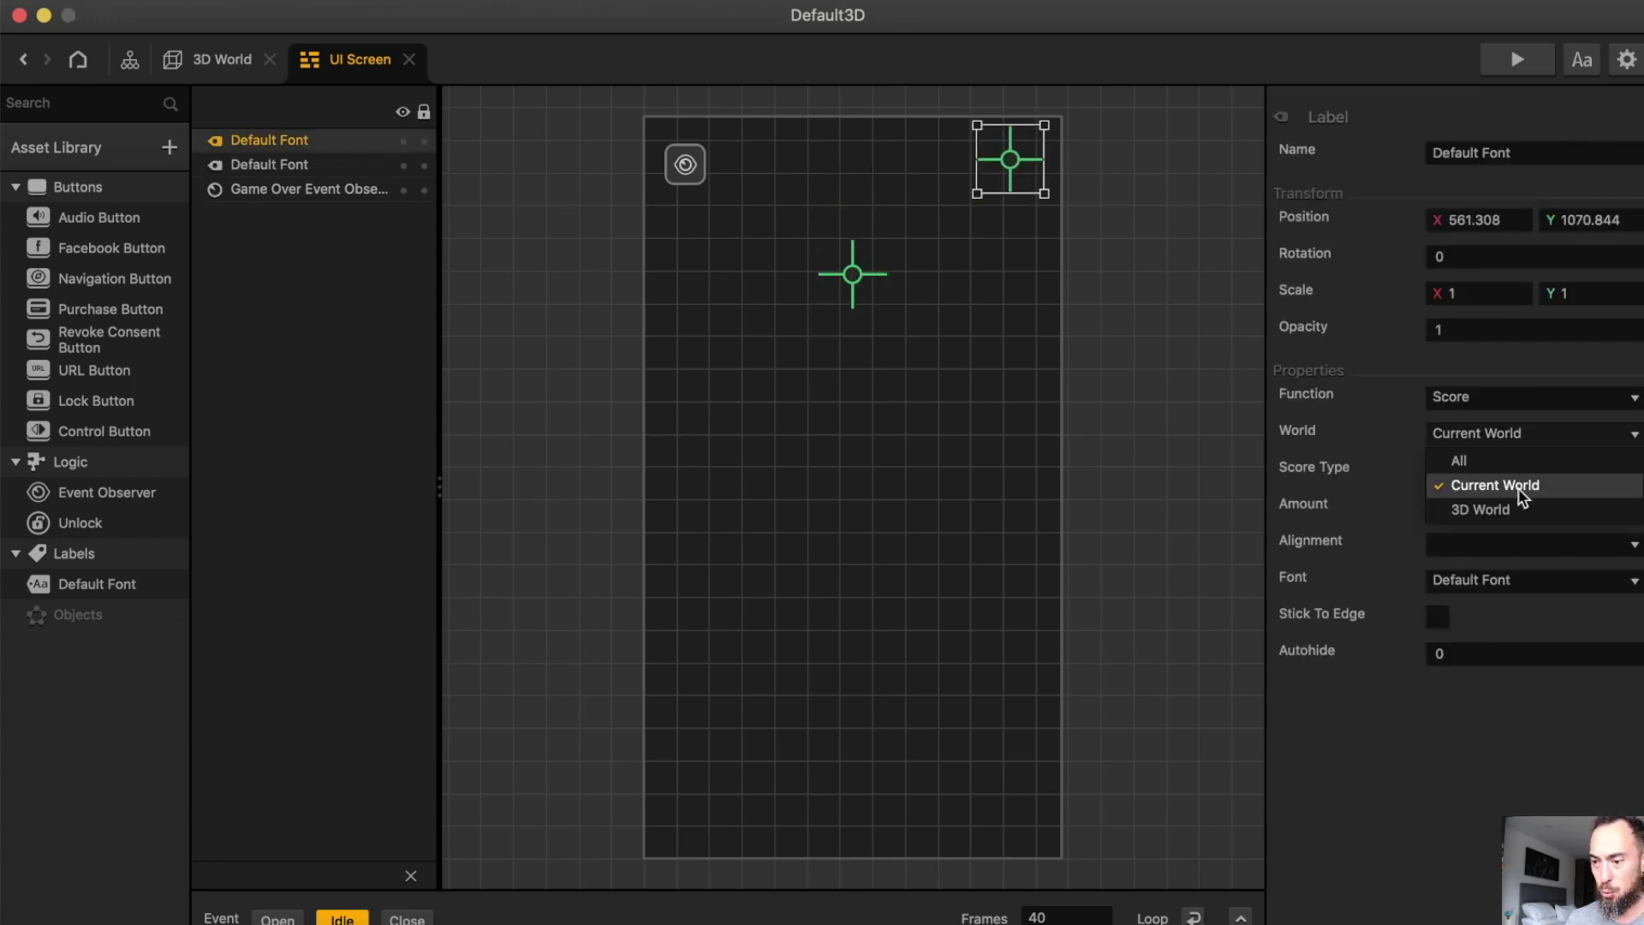
click(1517, 491)
click(1518, 472)
click(1521, 497)
click(1524, 506)
click(1521, 558)
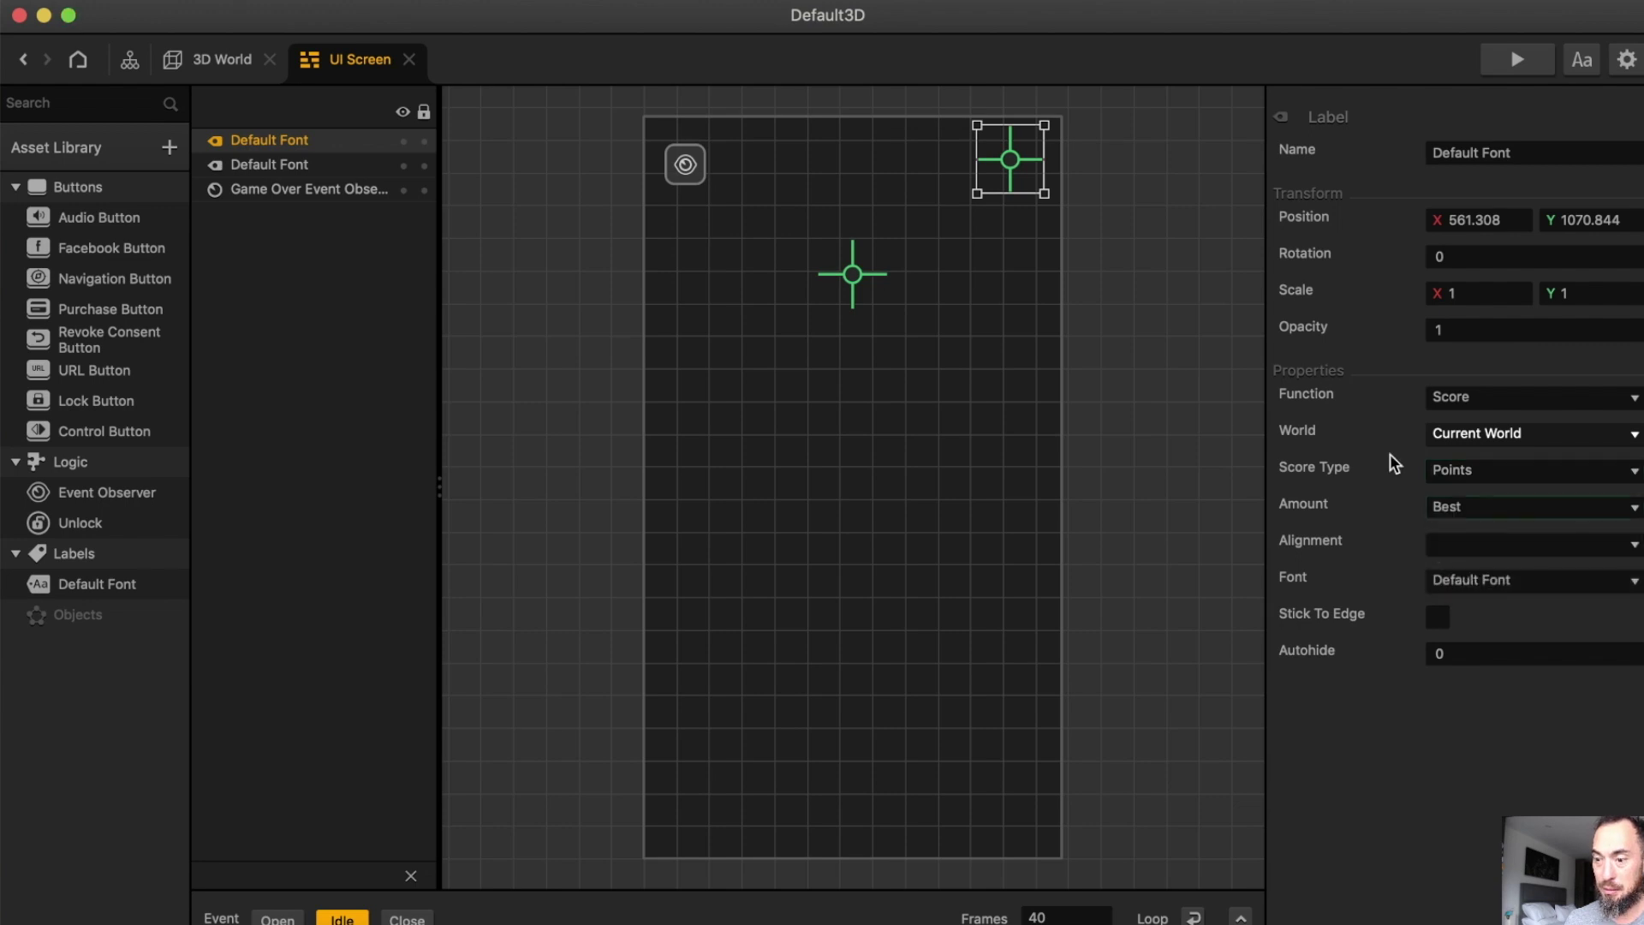
click(1021, 161)
Duplicate it into a 'Best:' text caption pinned to the screen edge
key(super+d)
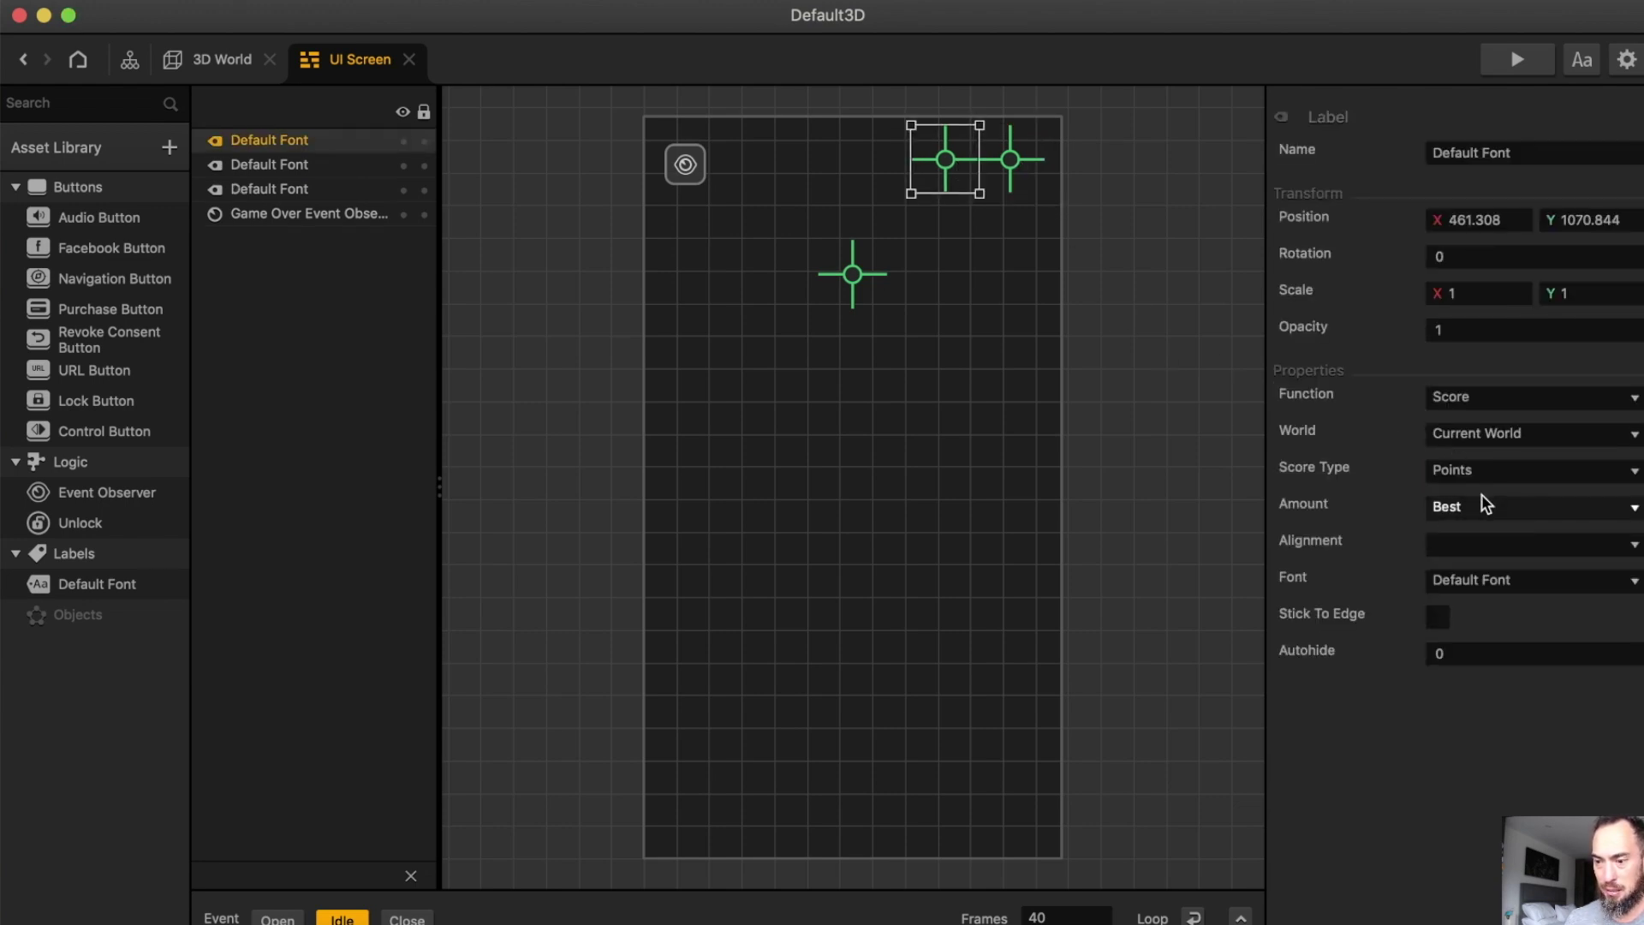
click(1524, 396)
click(1542, 470)
click(1542, 434)
text(Best:)
key(Return)
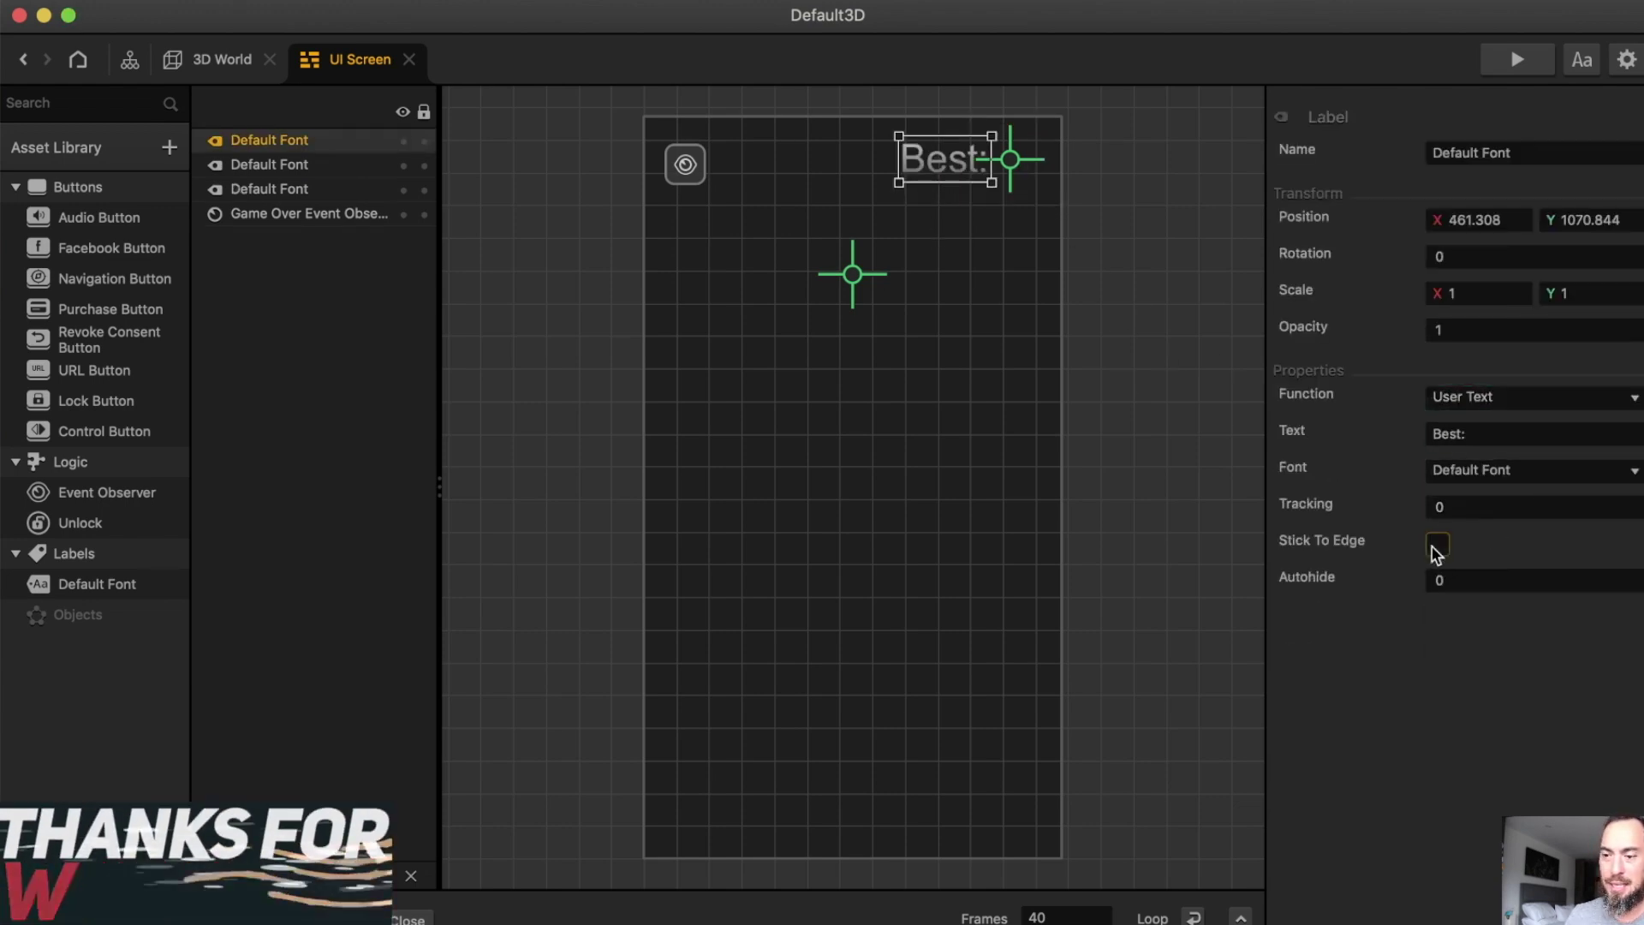
click(1436, 548)
Pin the centre current-score label to the screen edge
click(1020, 163)
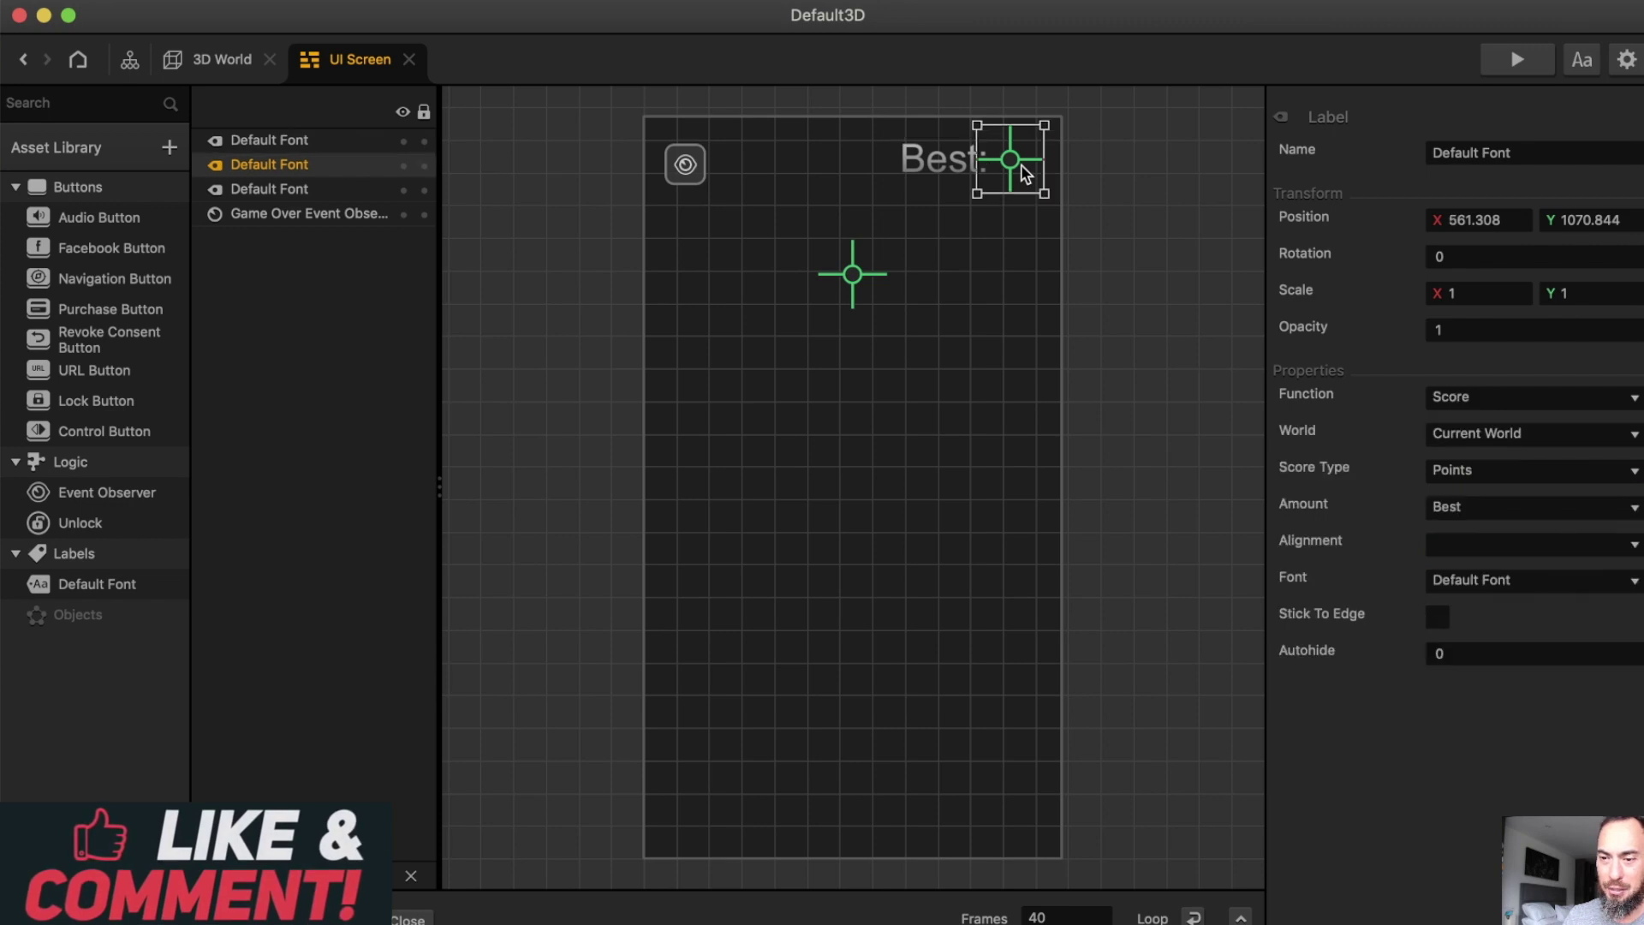
click(847, 279)
click(1435, 623)
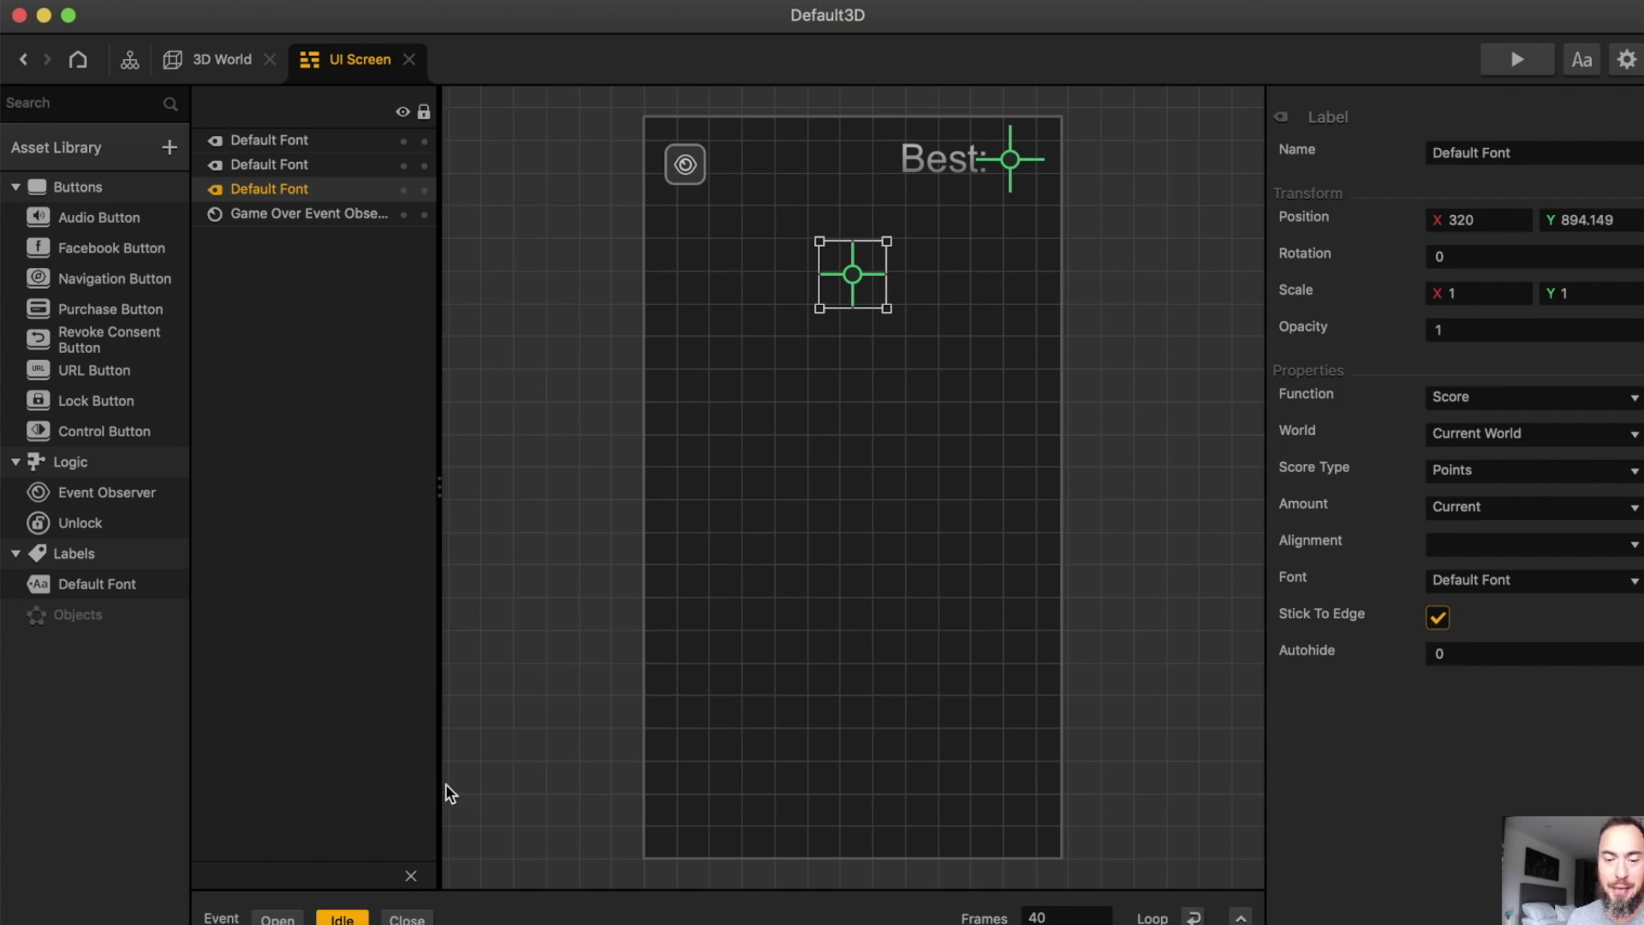
In the flow map, wire UI Screen's Game Over observer to Game Over UI's Load, then open Game Over UI
click(204, 58)
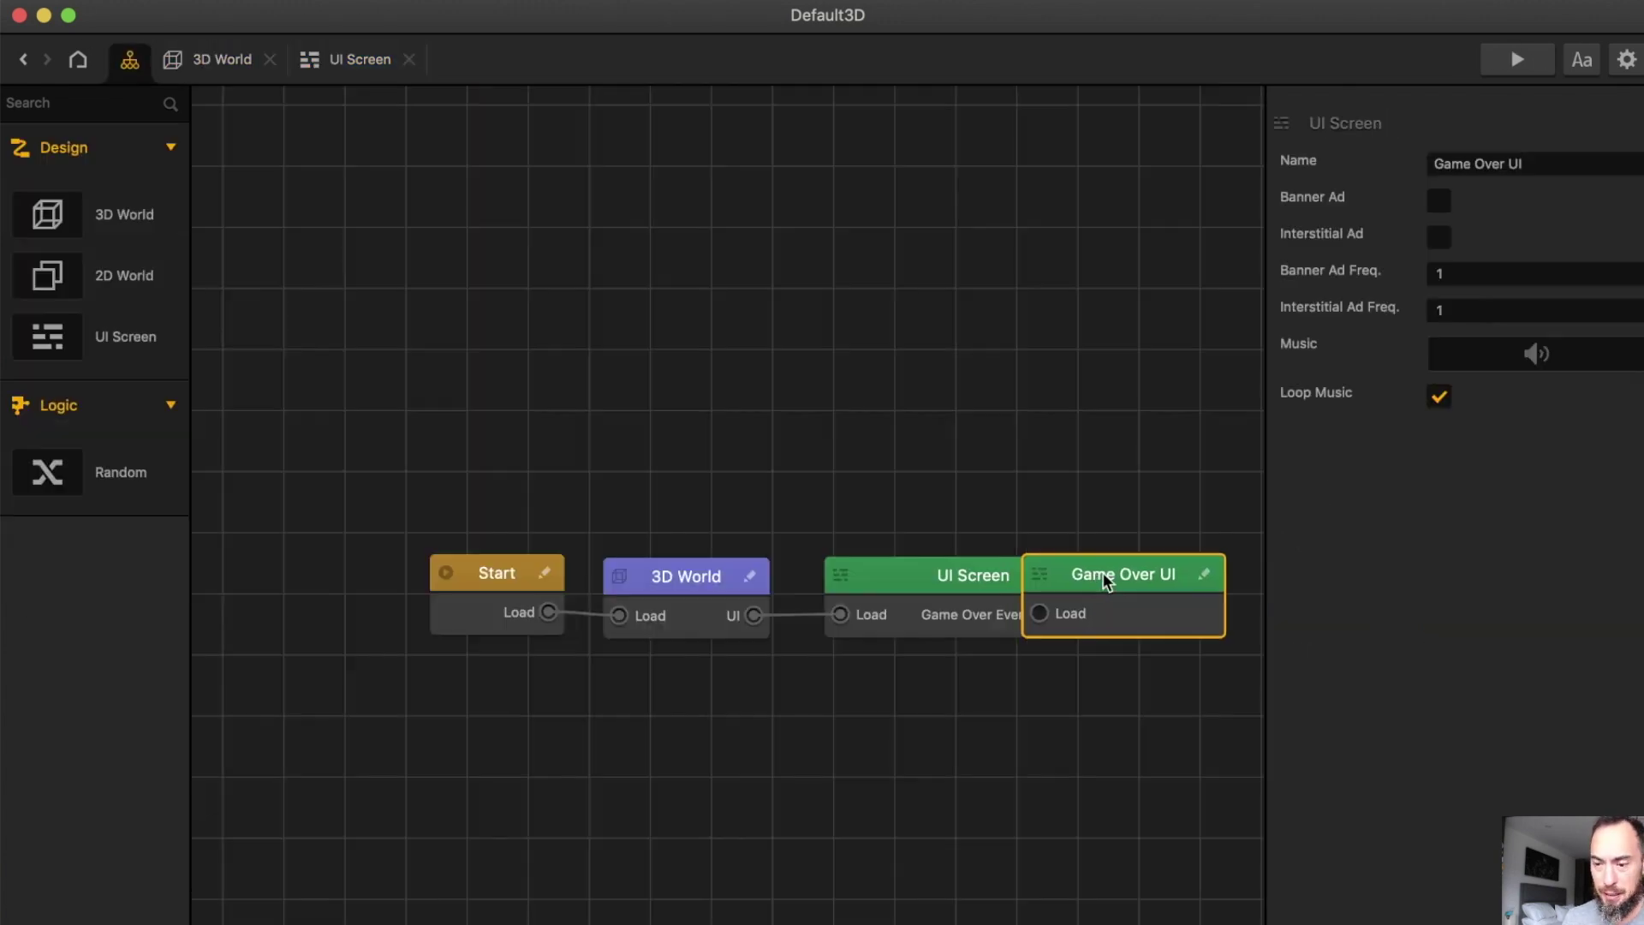
drag(1099, 575, 1227, 576)
scroll(805, 249, right, 10)
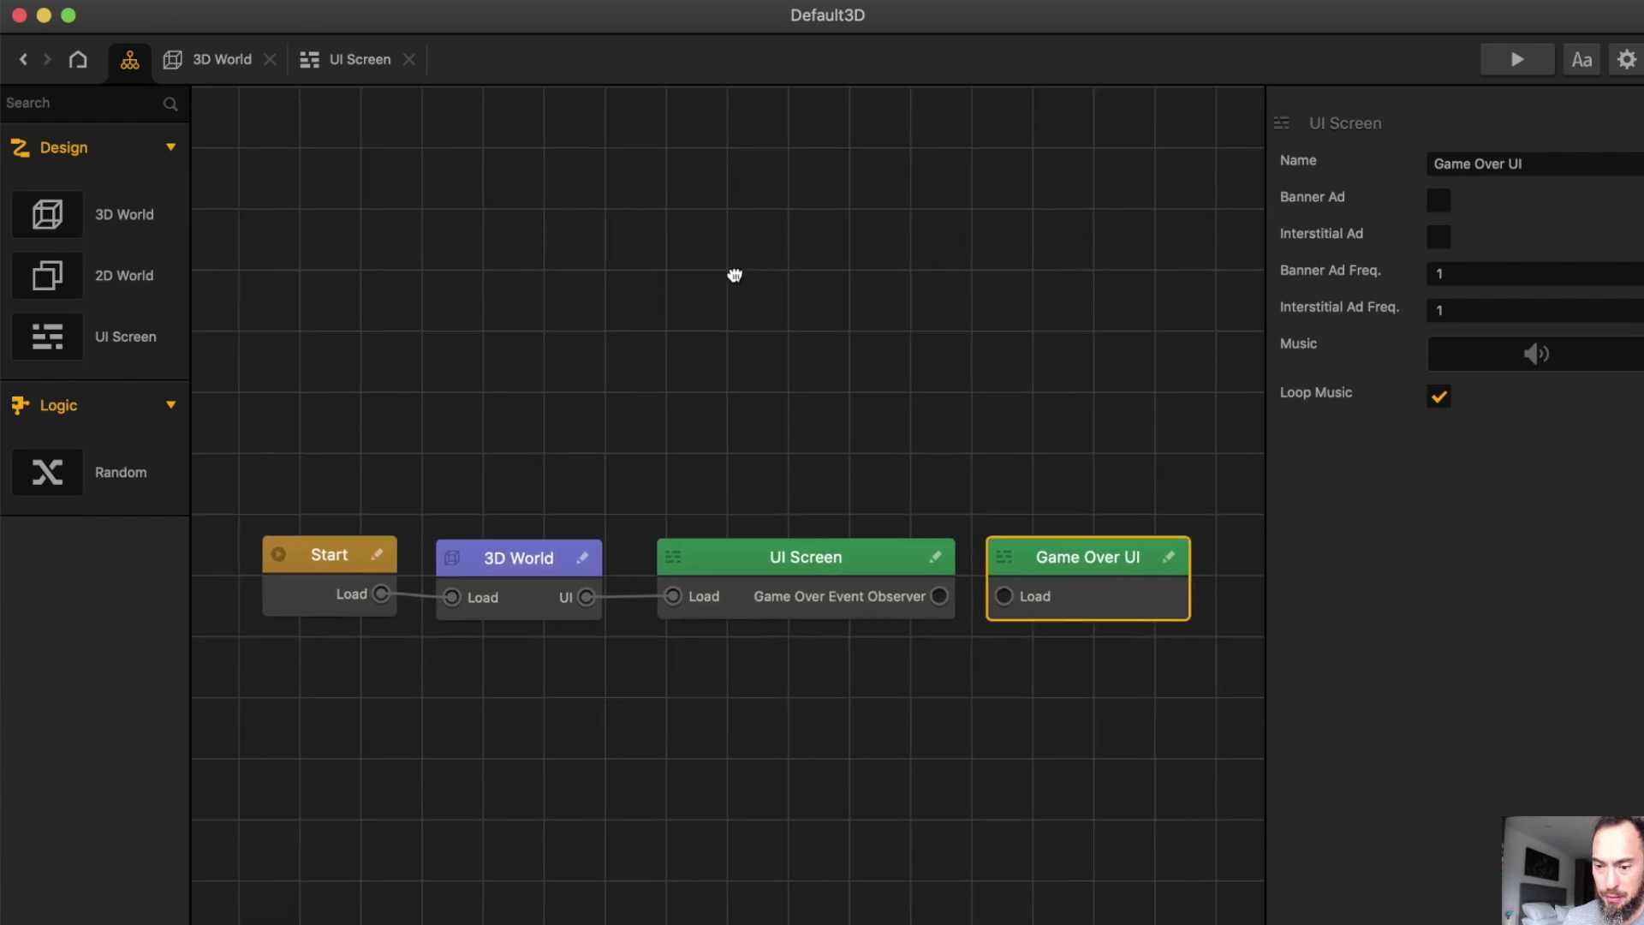
drag(727, 565, 781, 561)
double_click(815, 531)
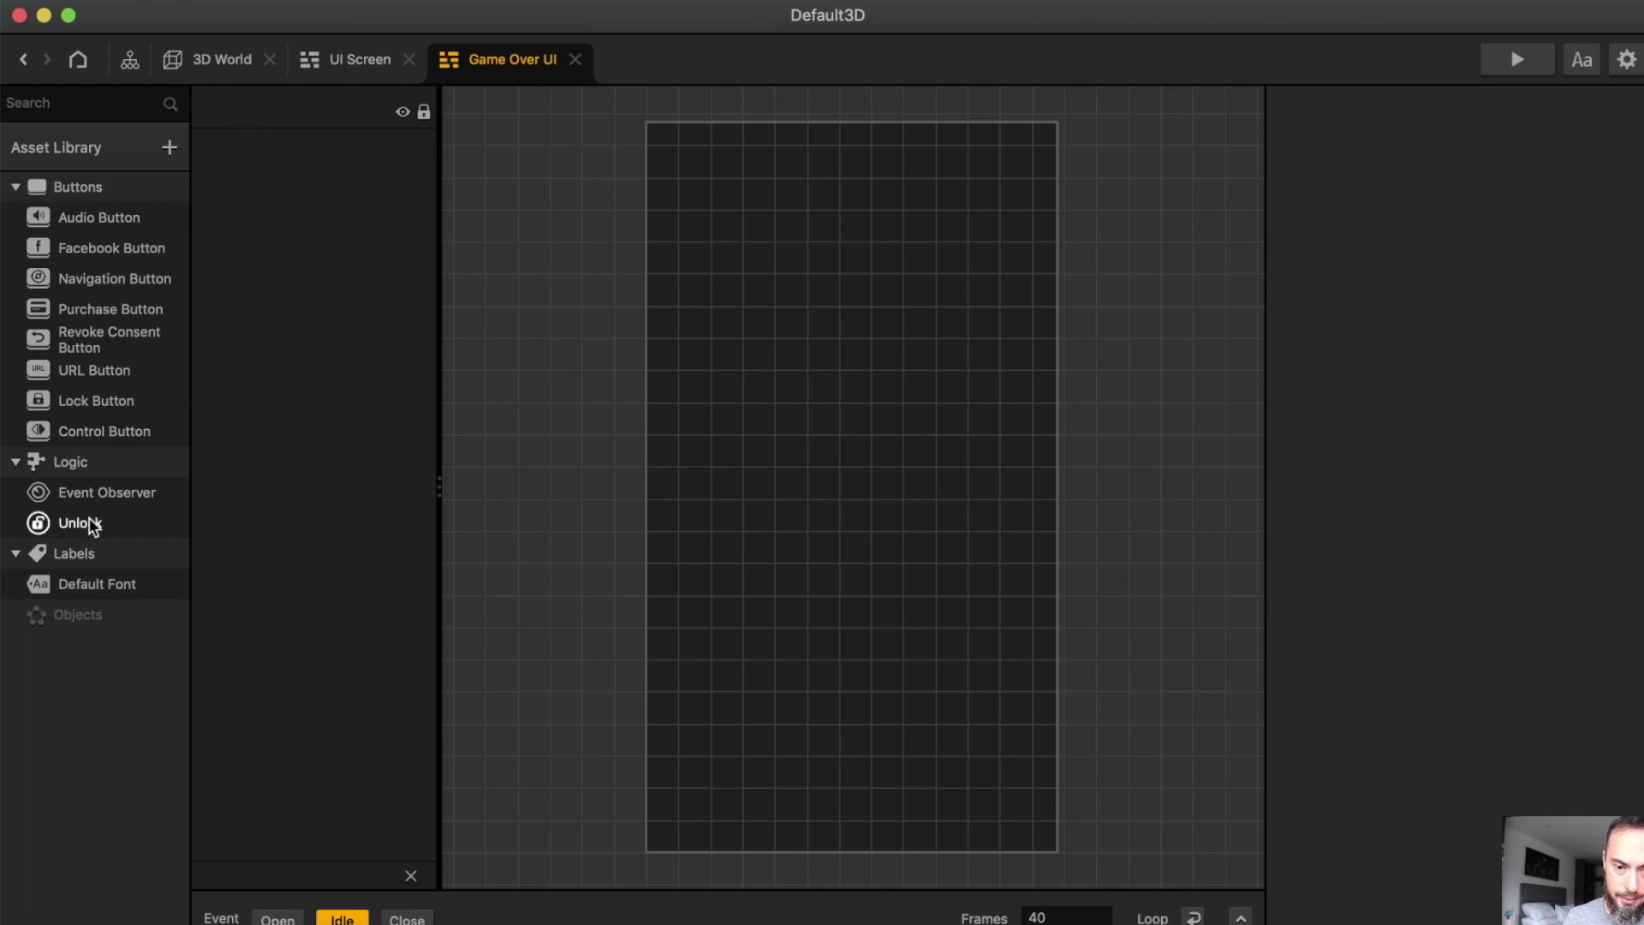
Add a 'Game Over' title label at X 320 and nudge it slightly higher
drag(94, 583, 800, 289)
click(1478, 220)
text(320)
key(Tab)
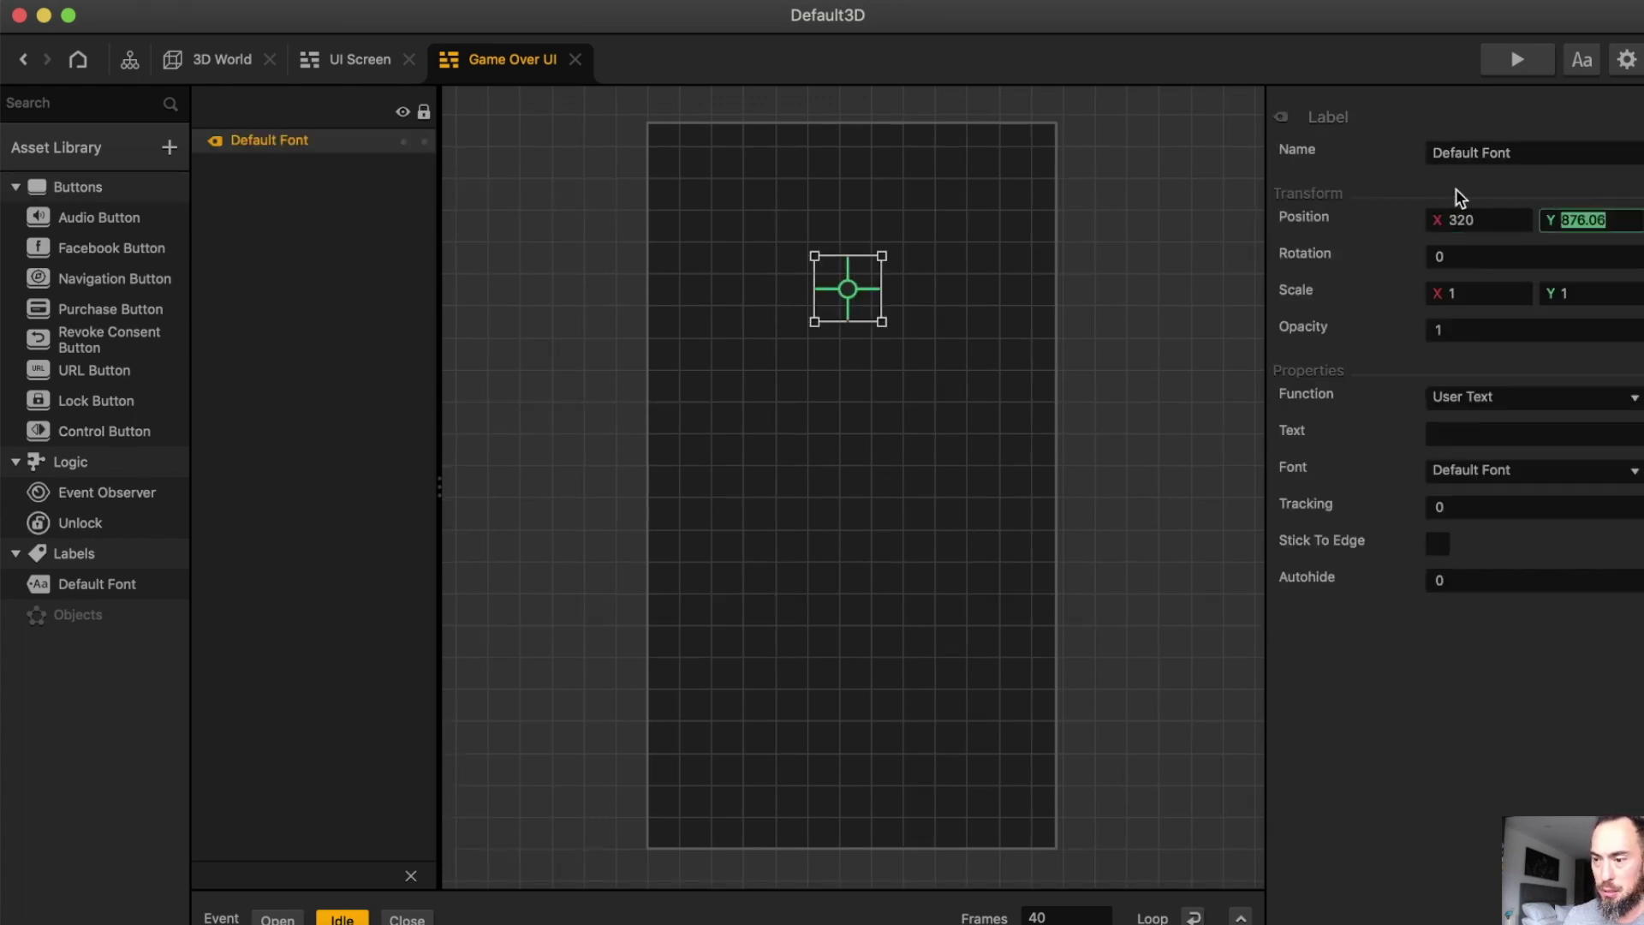
click(1559, 160)
text(Game Over)
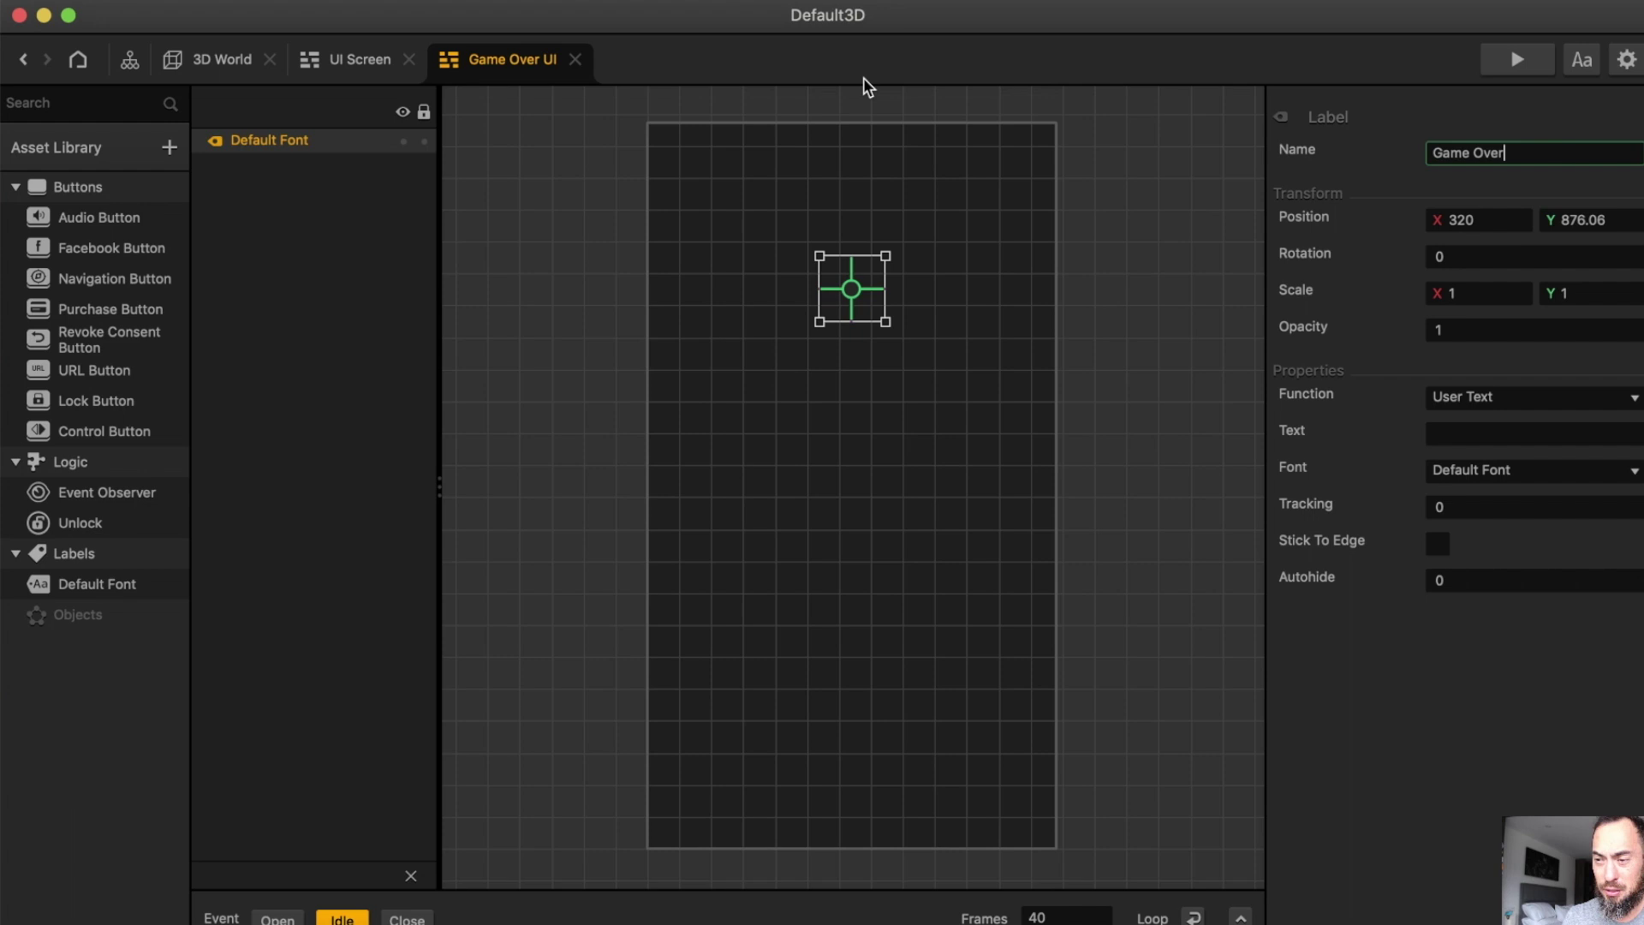
key(Tab)
click(1502, 435)
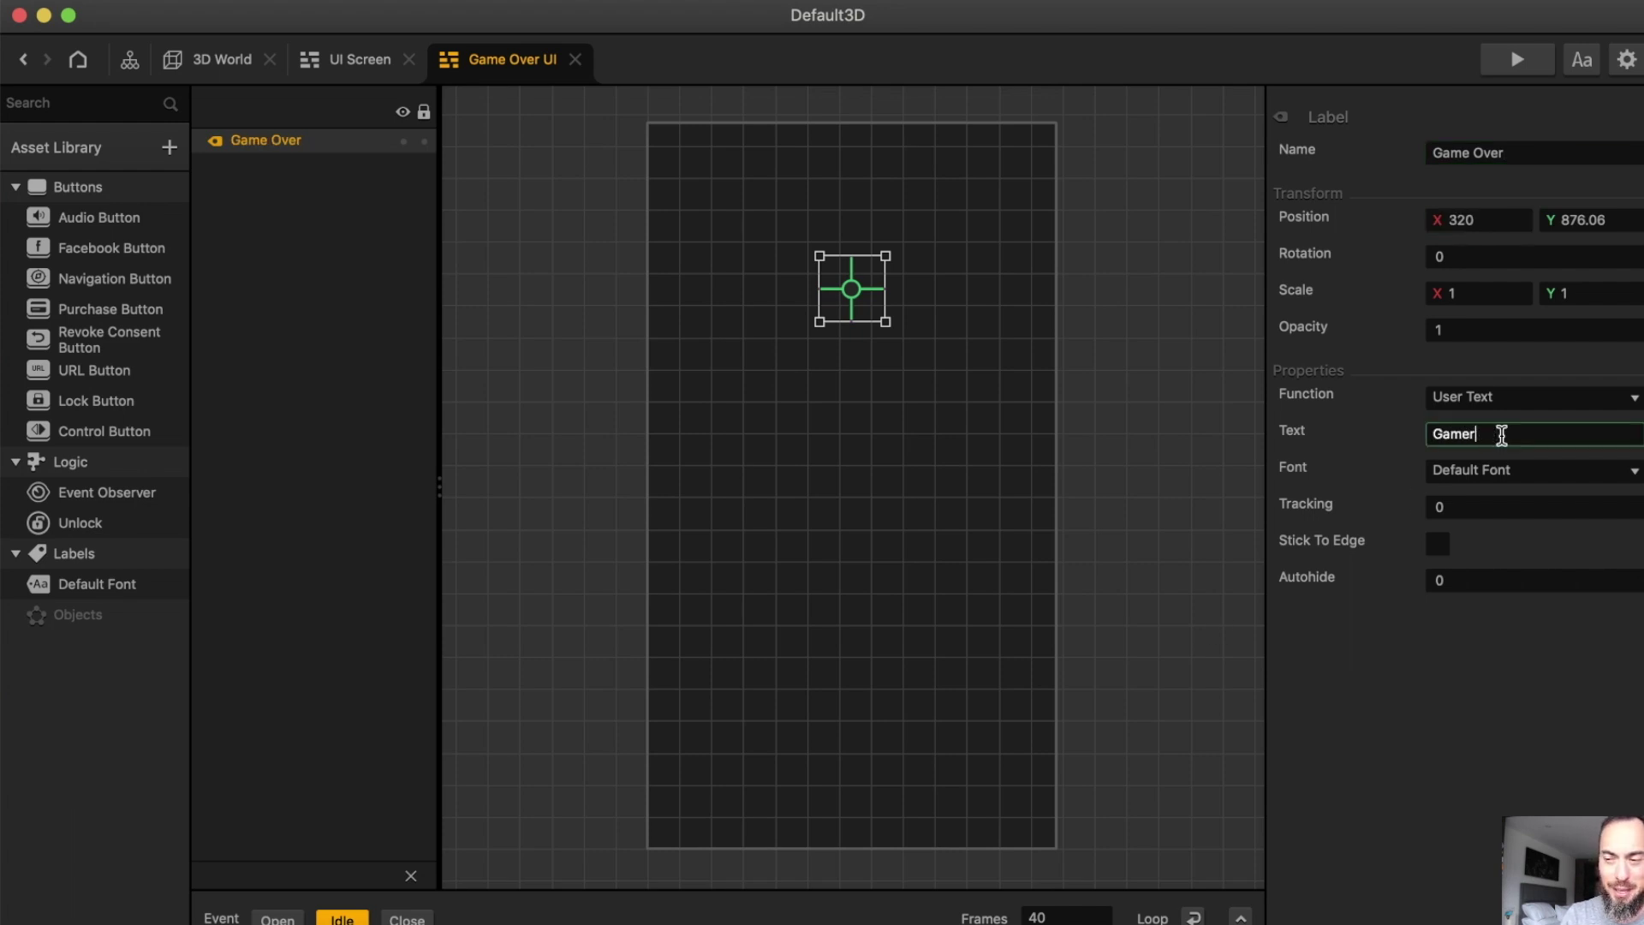
key(Return)
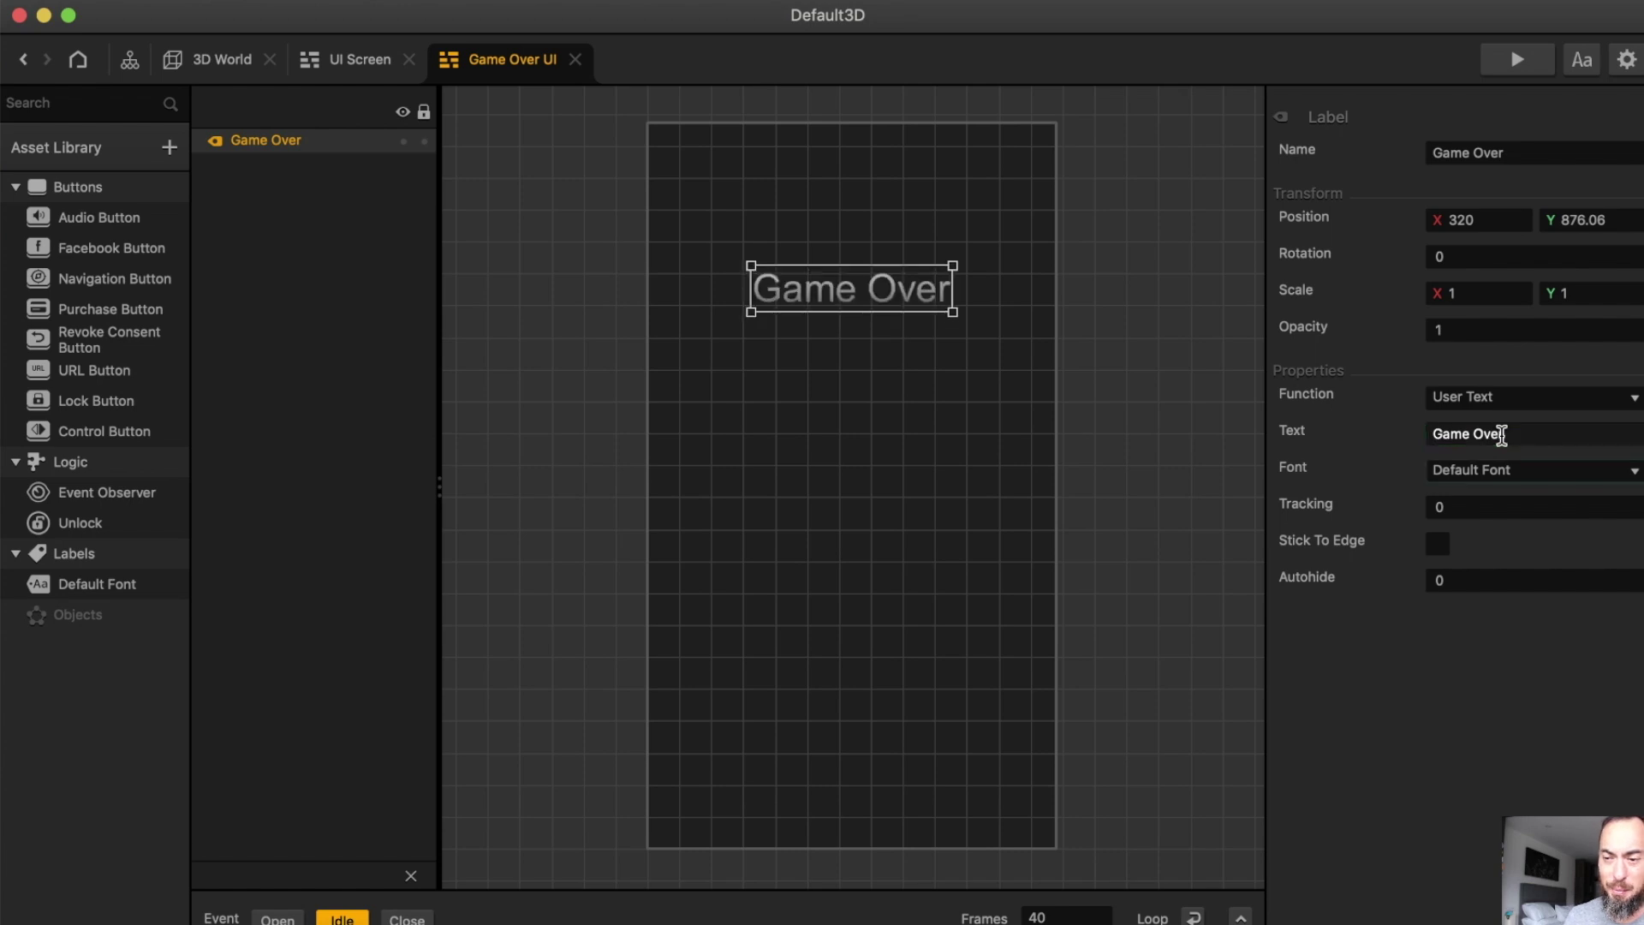
click(1582, 59)
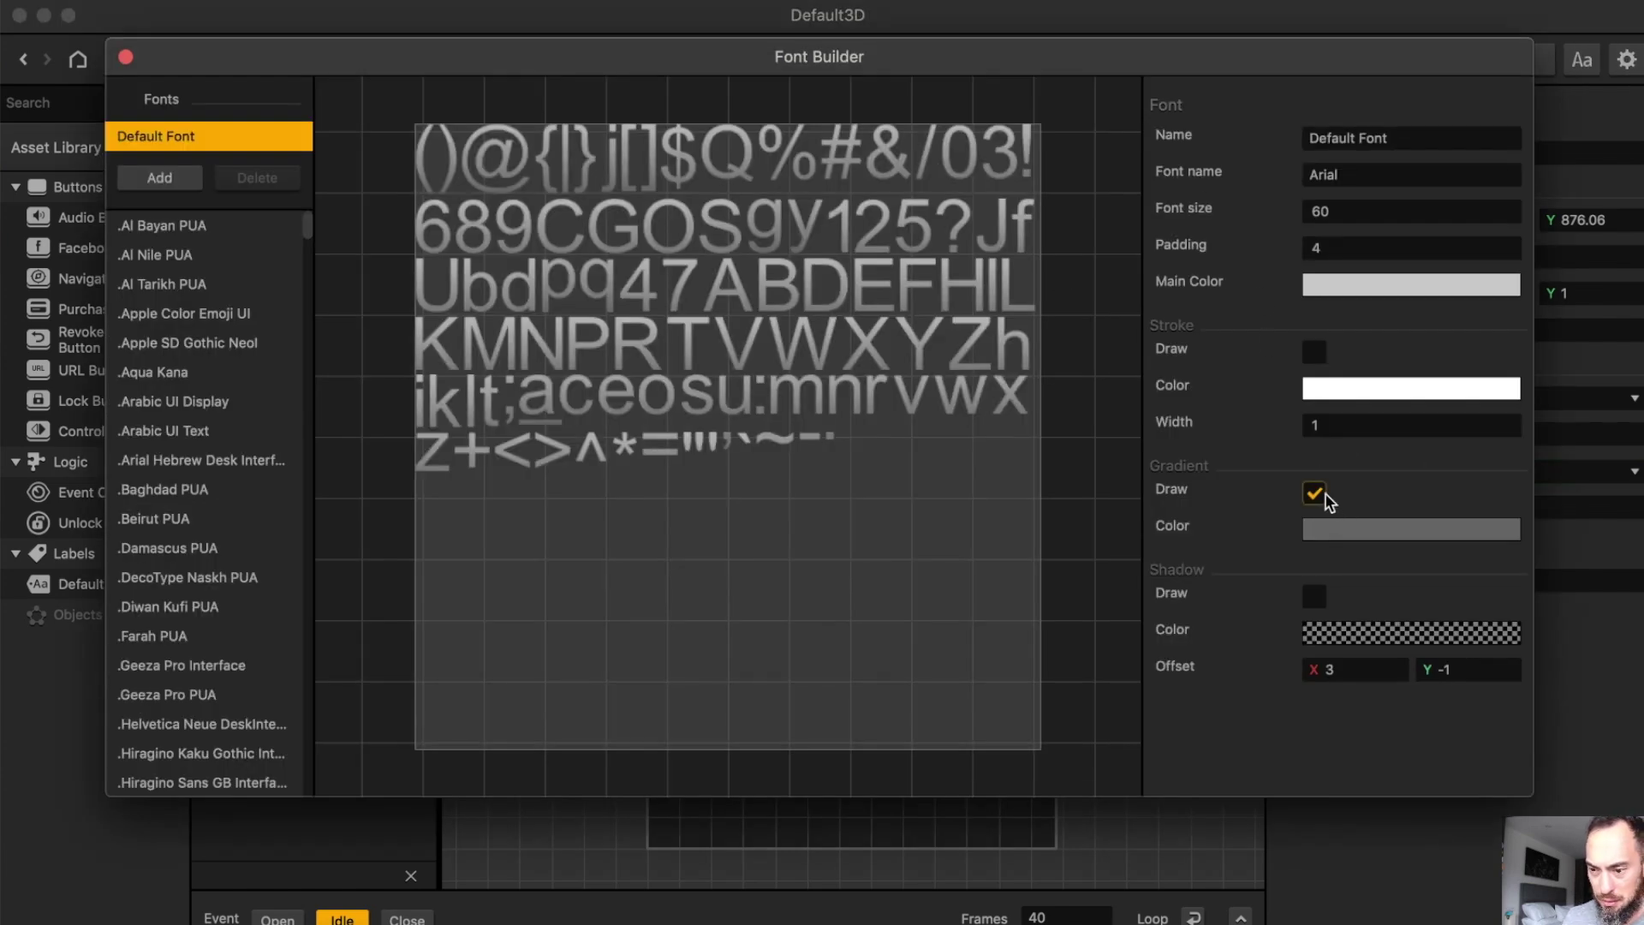
click(126, 57)
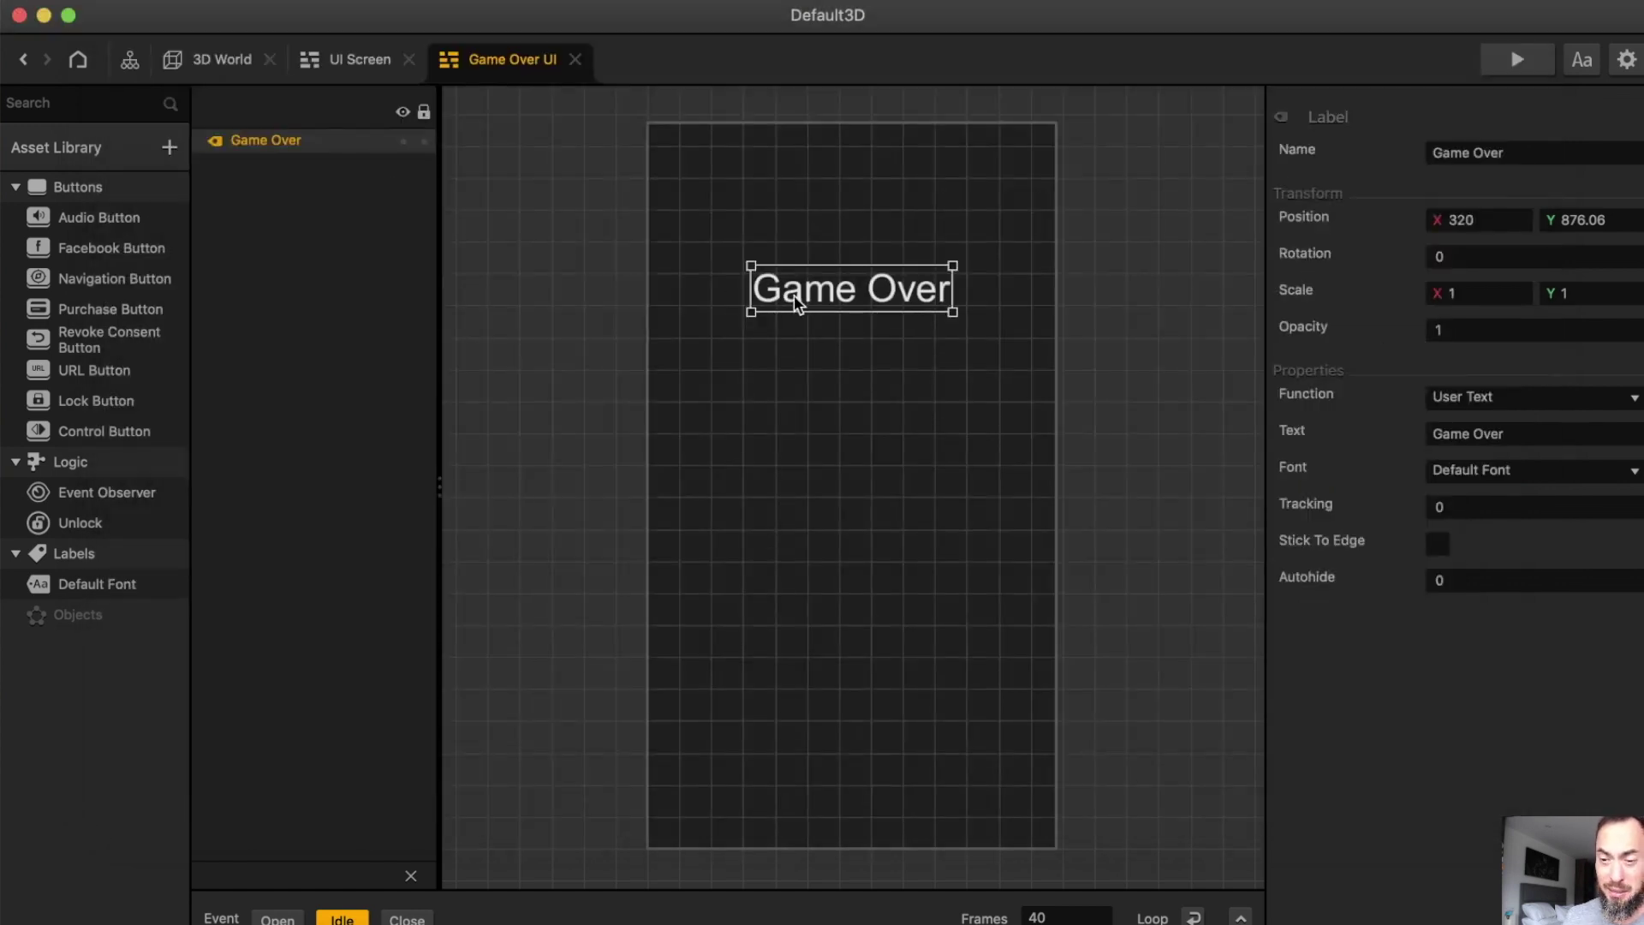
drag(794, 294, 826, 280)
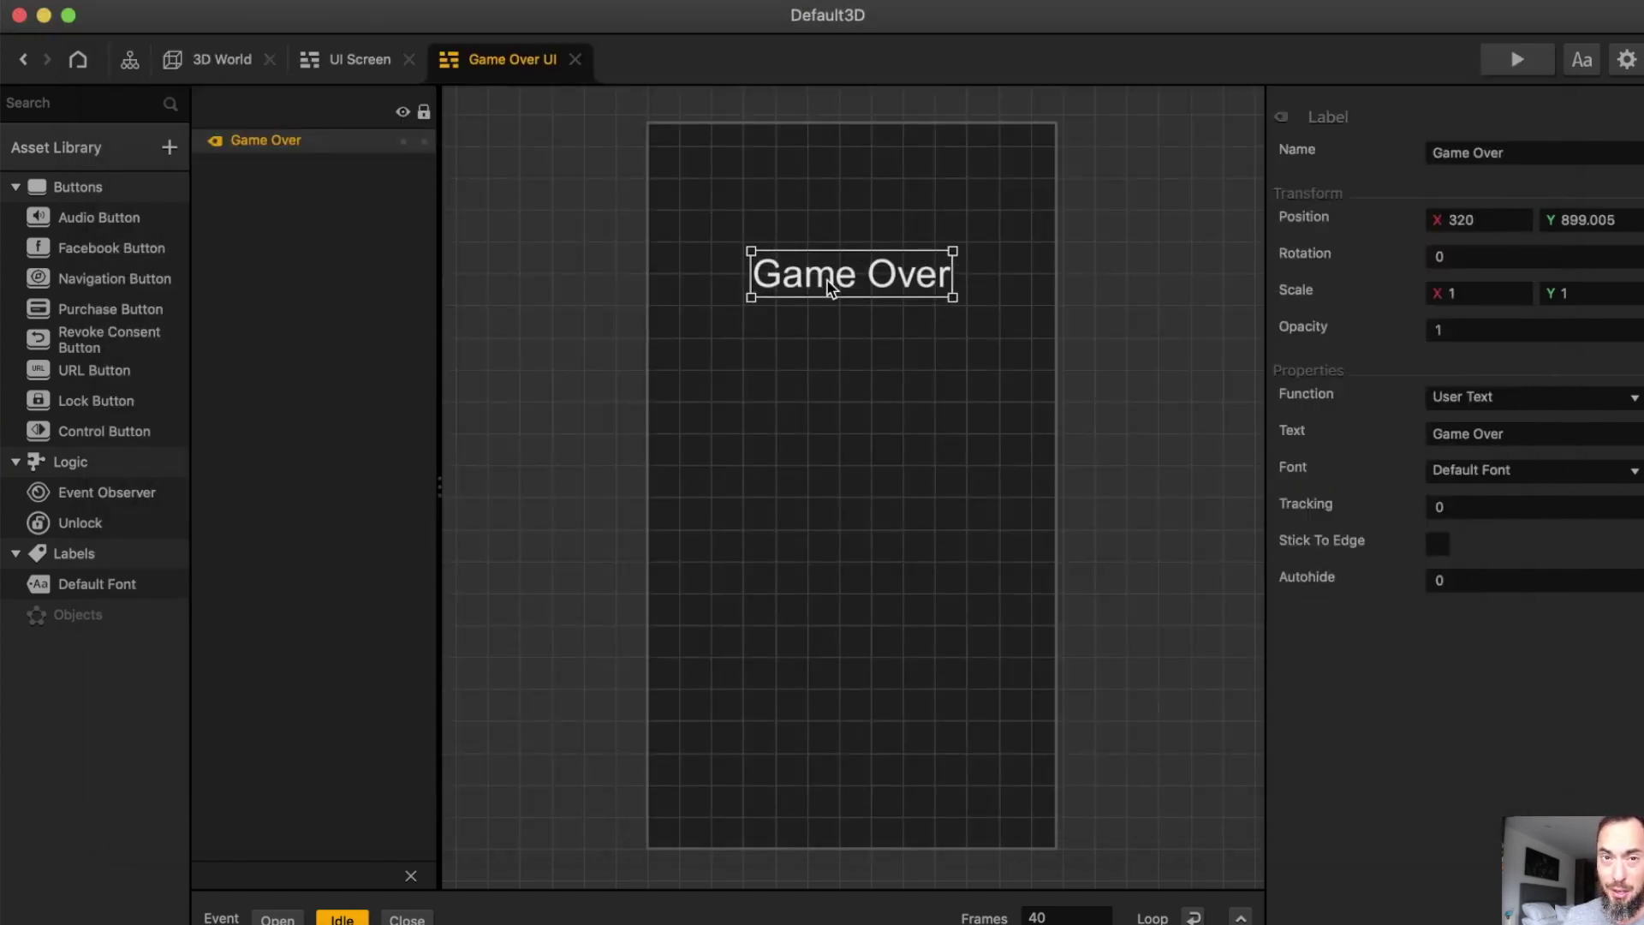
Duplicate the title into a 'Continue' label near the bottom of the screen
key(super+Down)
drag(872, 341, 875, 784)
key(super+z)
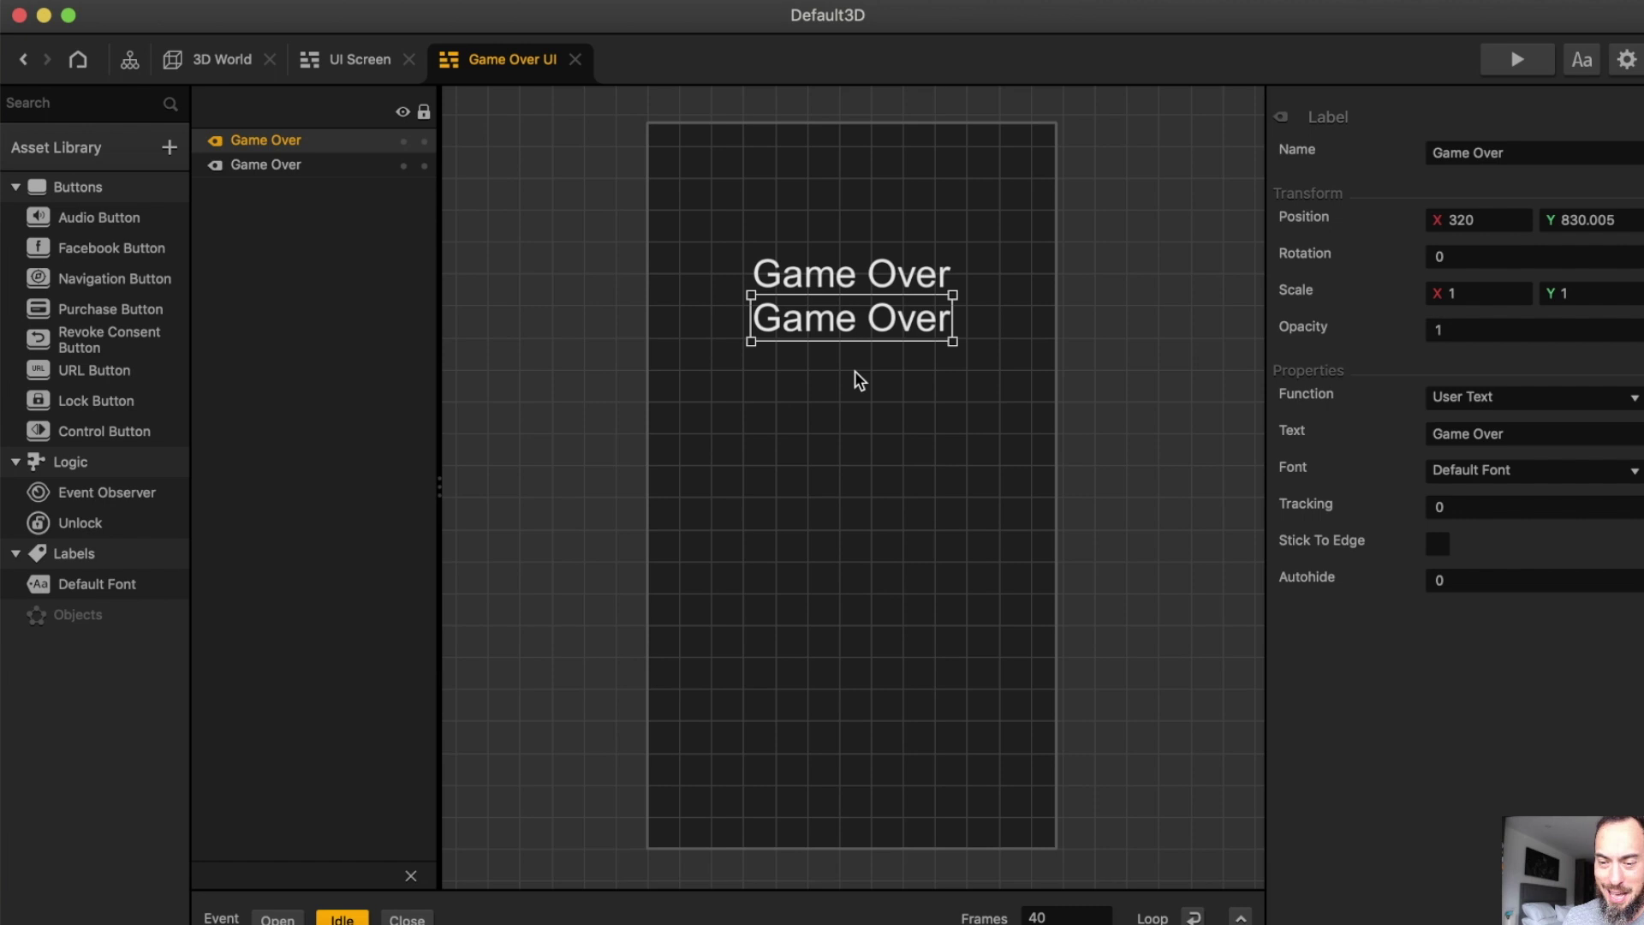
drag(855, 329, 857, 735)
drag(1517, 434, 1173, 417)
text(C)
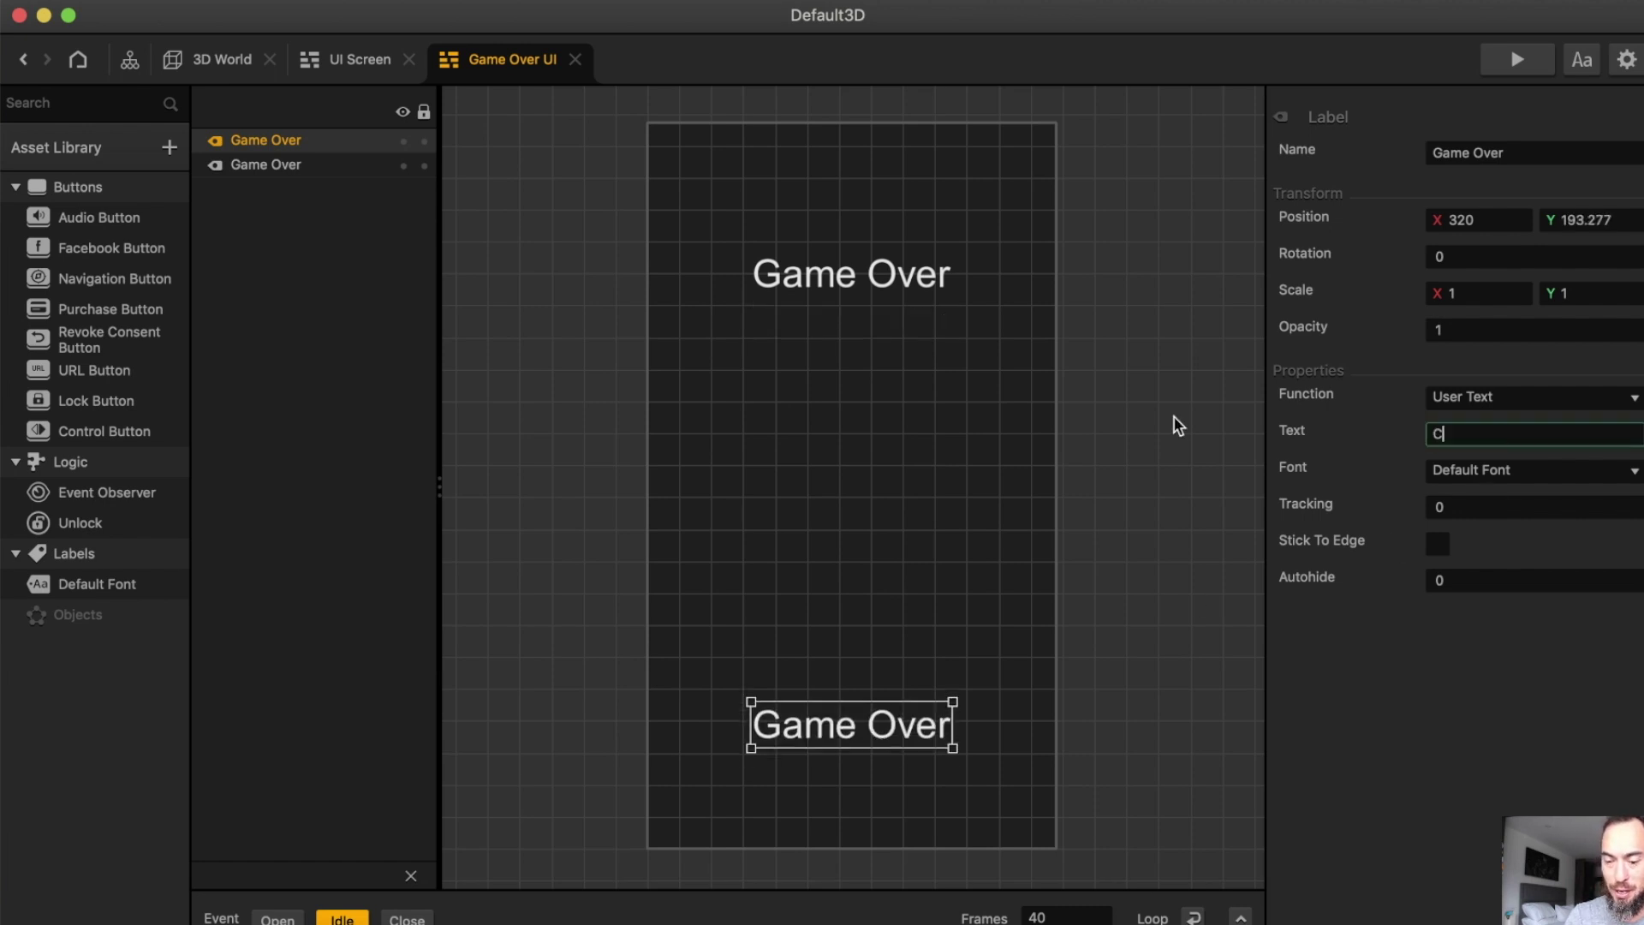
text(on)
key(Return)
click(1527, 425)
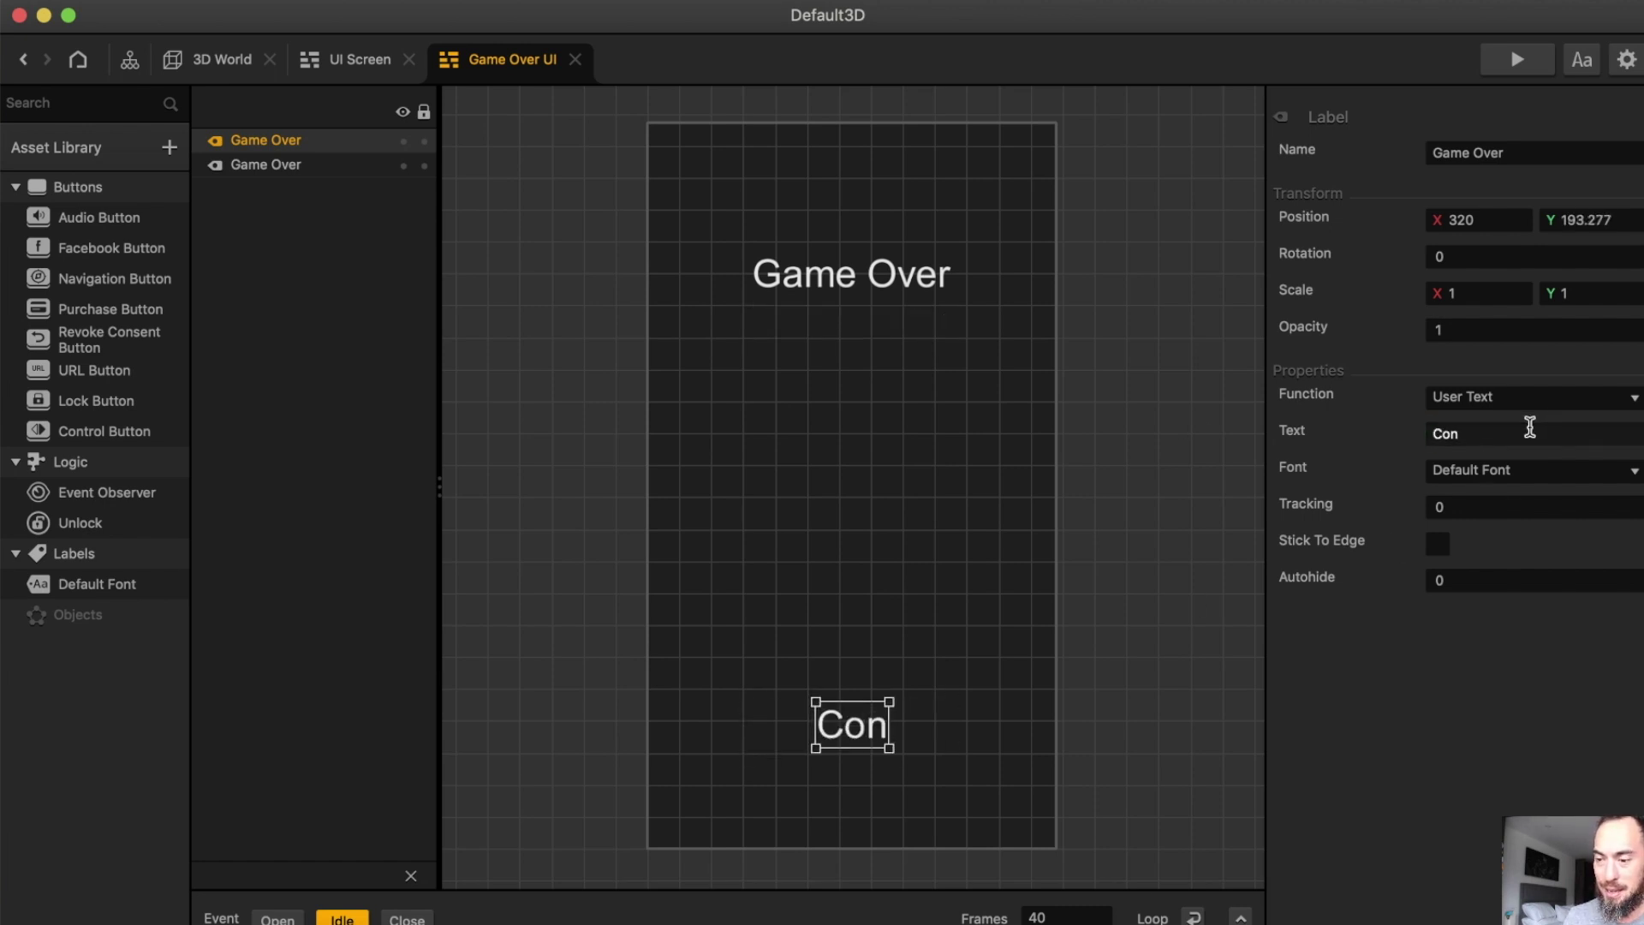
text(tinue)
key(Return)
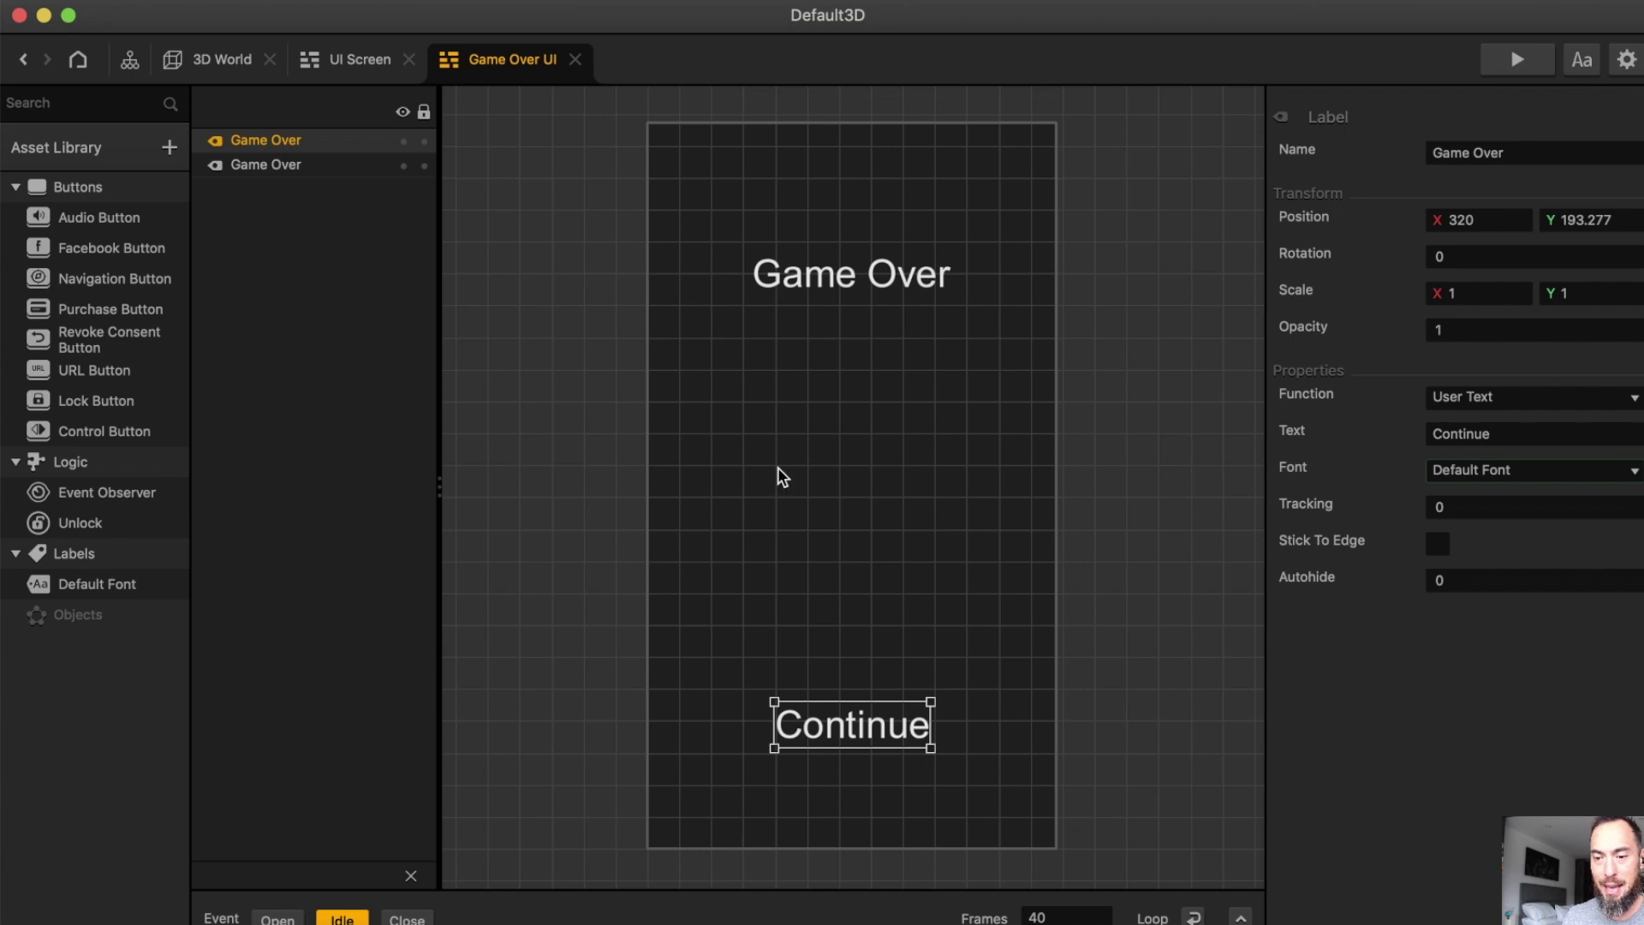
Duplicate the title below itself and make the copy show the current score
click(854, 274)
key(super+d)
drag(827, 325, 828, 388)
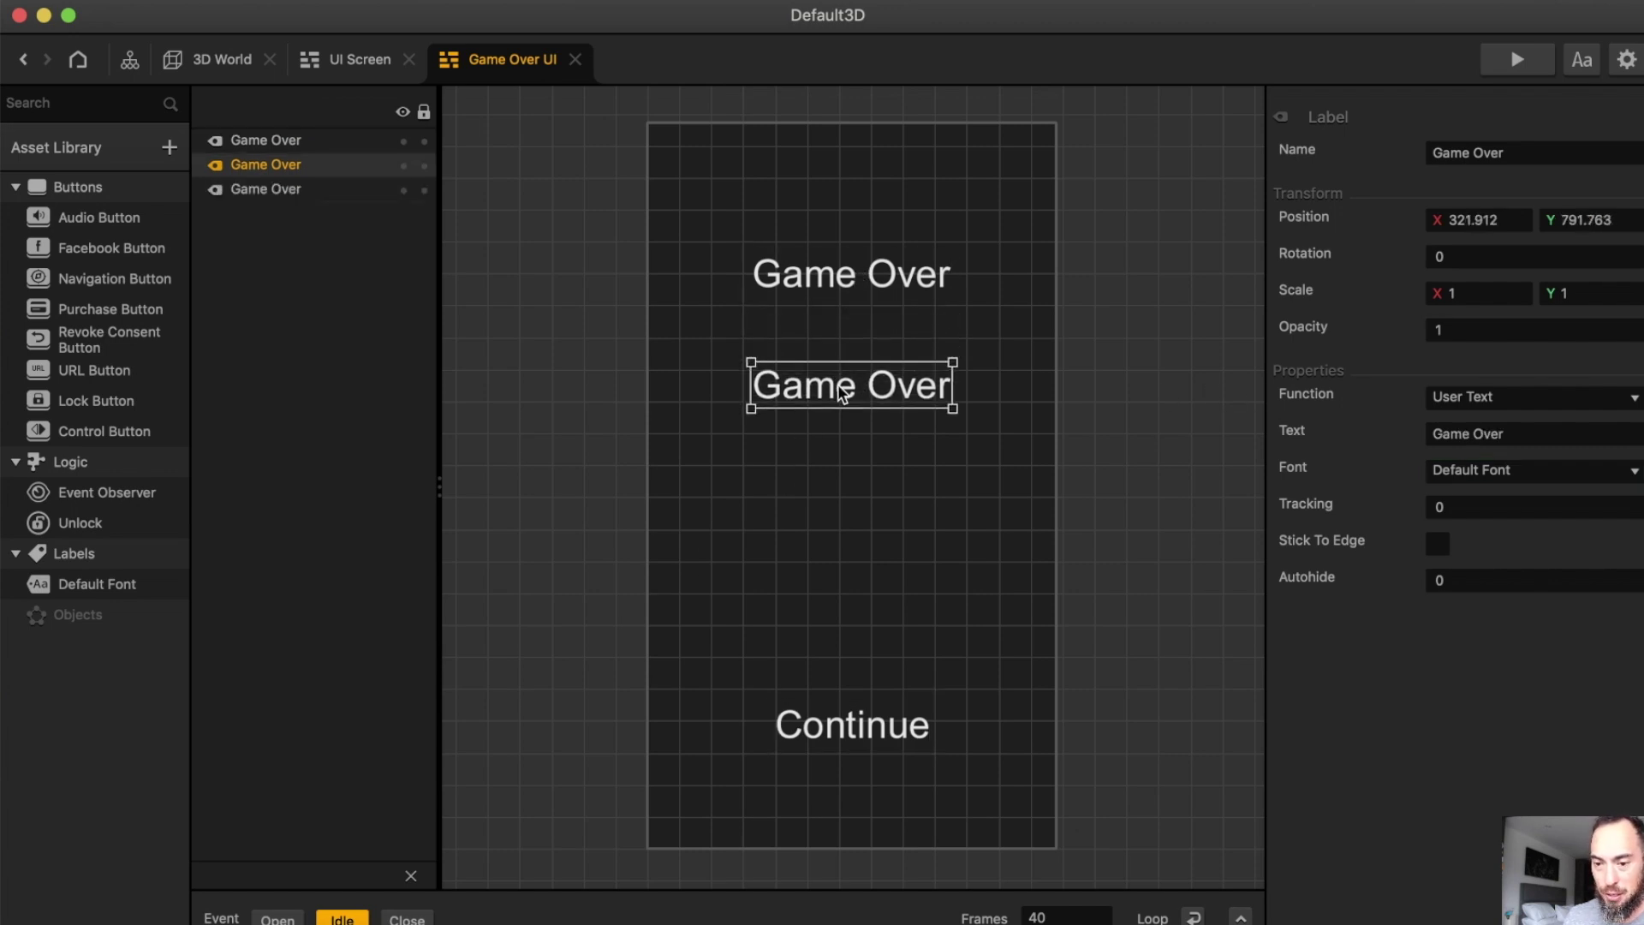
click(1528, 397)
click(1456, 447)
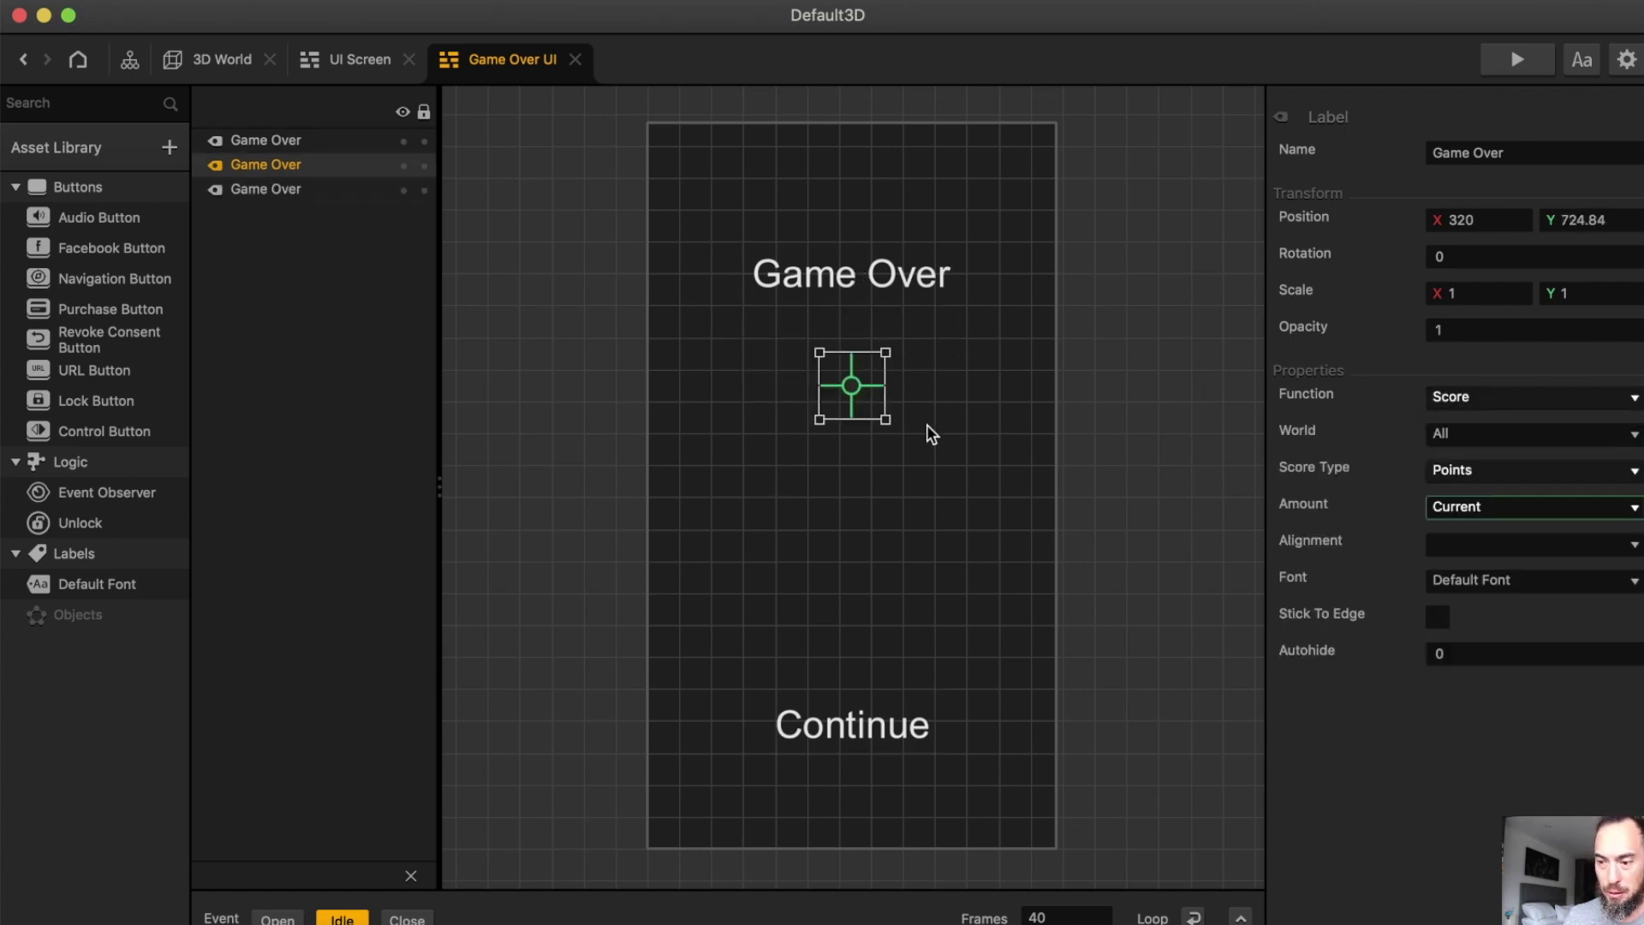
Add a navigation button covering the whole screen with its function set to Restart
drag(133, 289, 1061, 855)
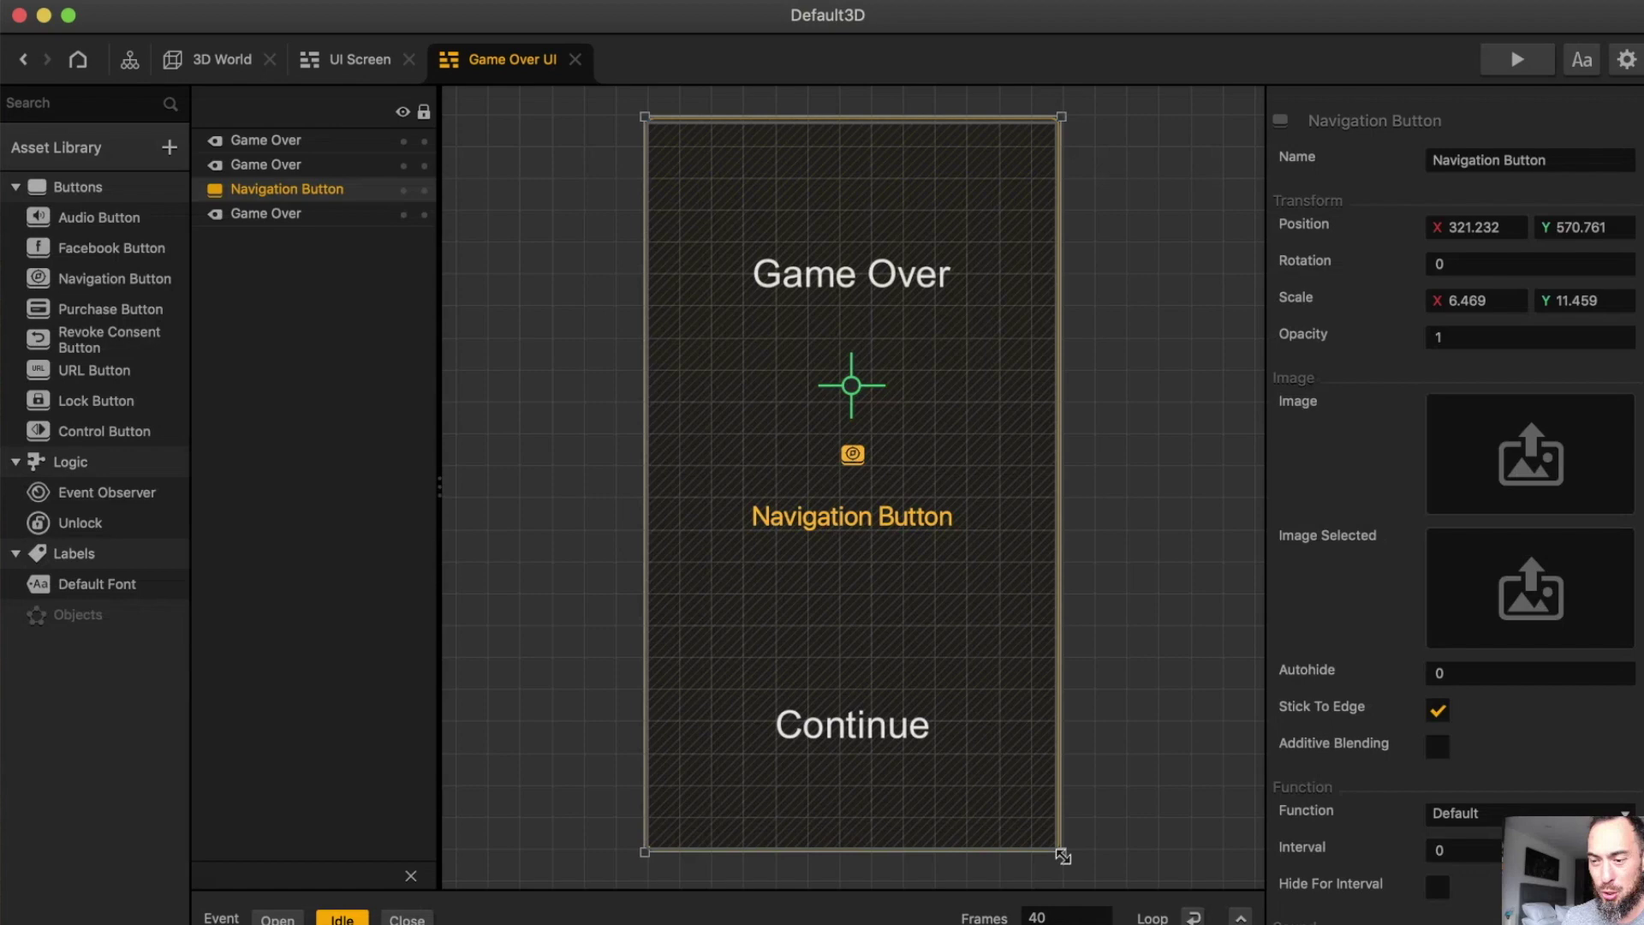
scroll(1517, 746, down, 3)
click(1528, 655)
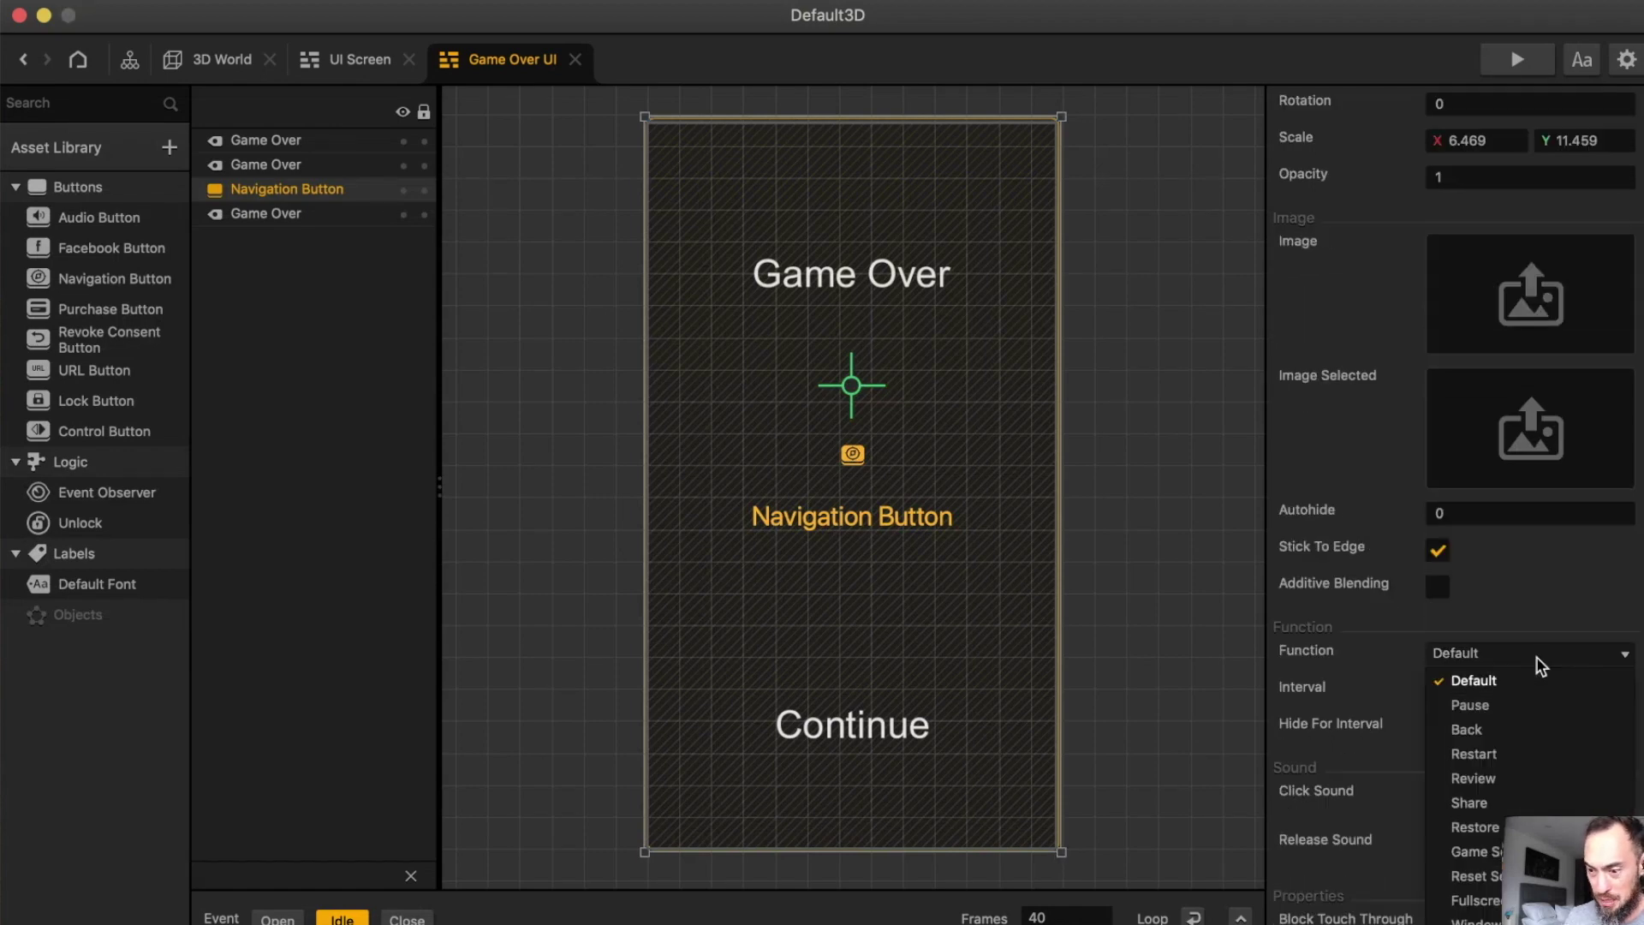
click(1533, 755)
click(1204, 594)
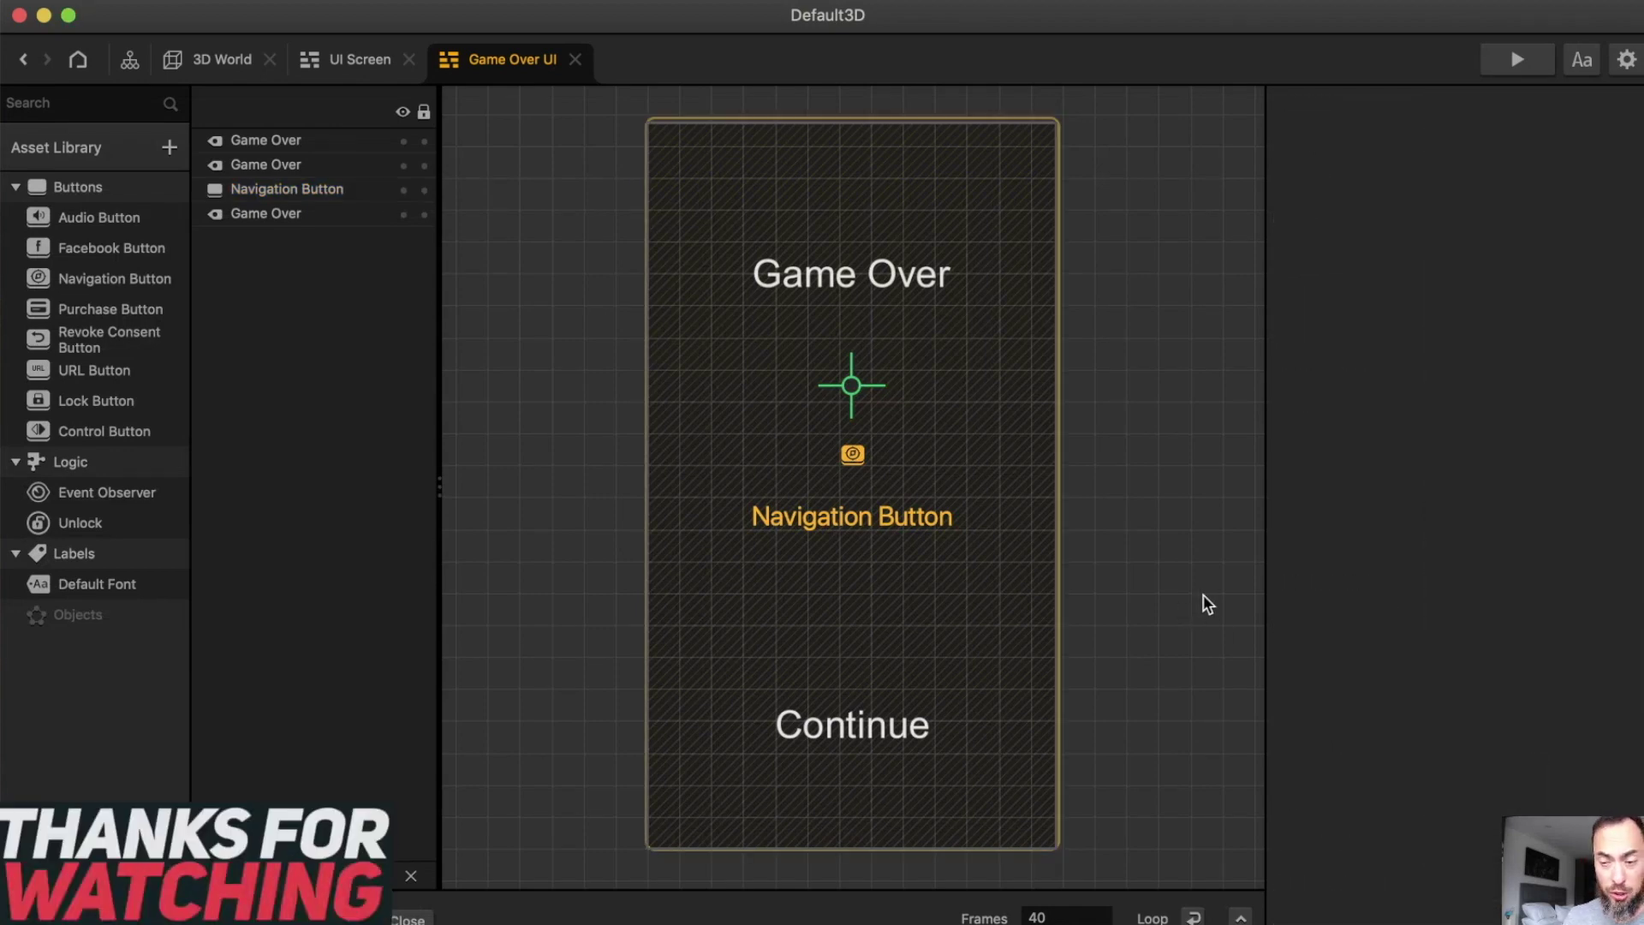
Add blackbk.png at 0.5 opacity, stretch it over the screen, and move it to the bottom layer
key(super+Tab)
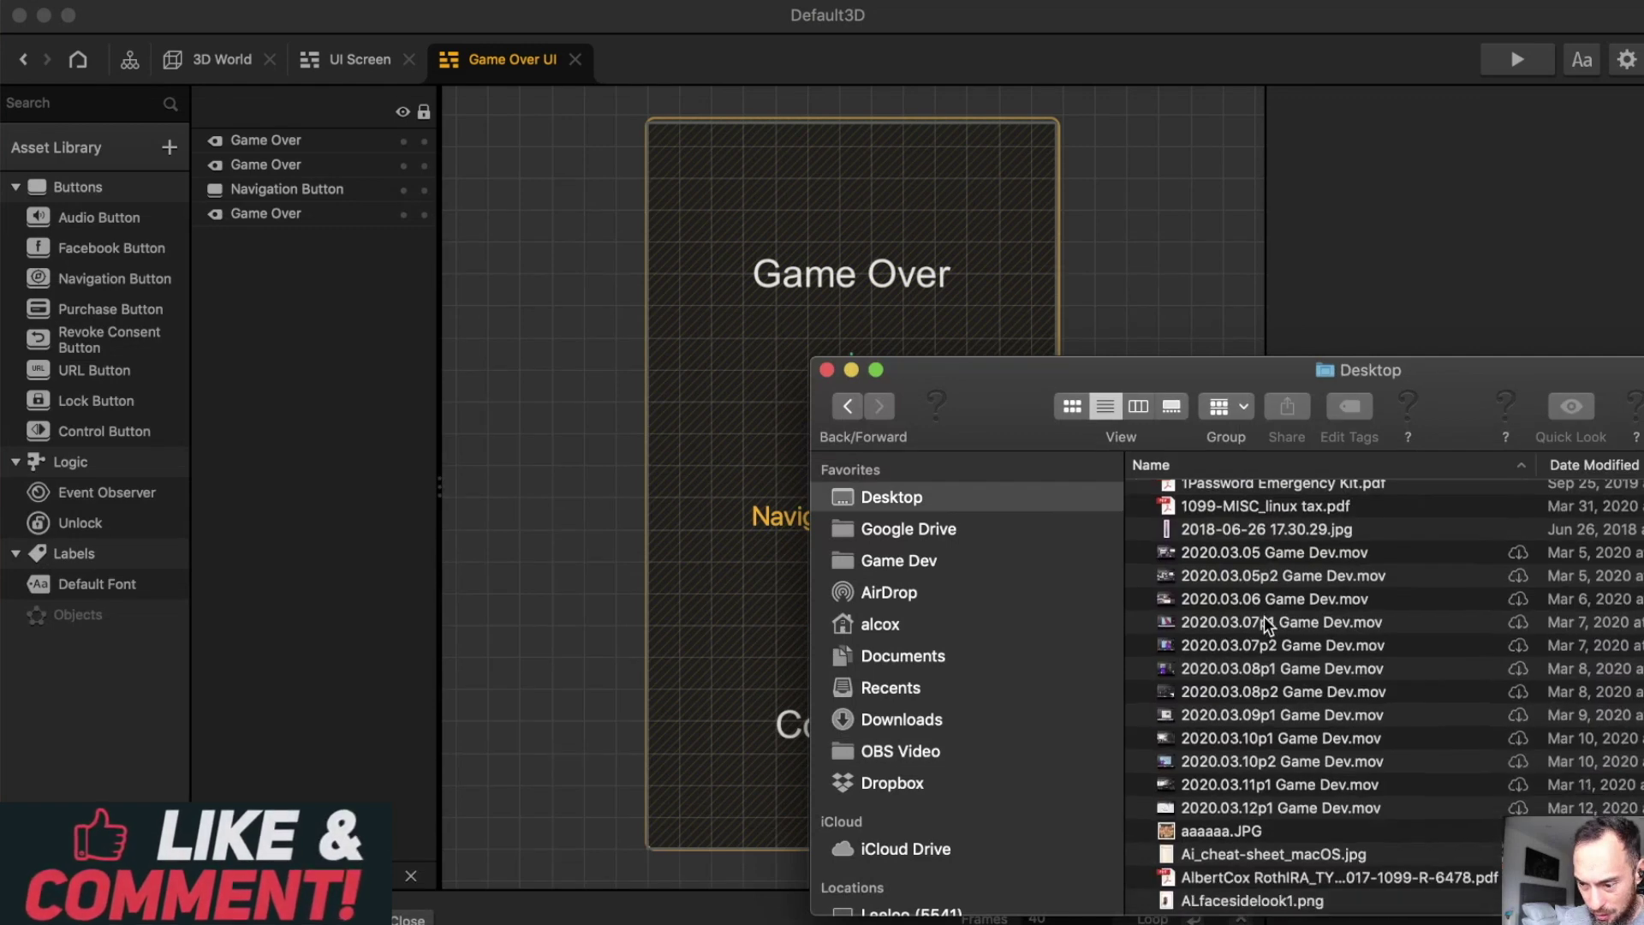
scroll(1264, 614, down, 4)
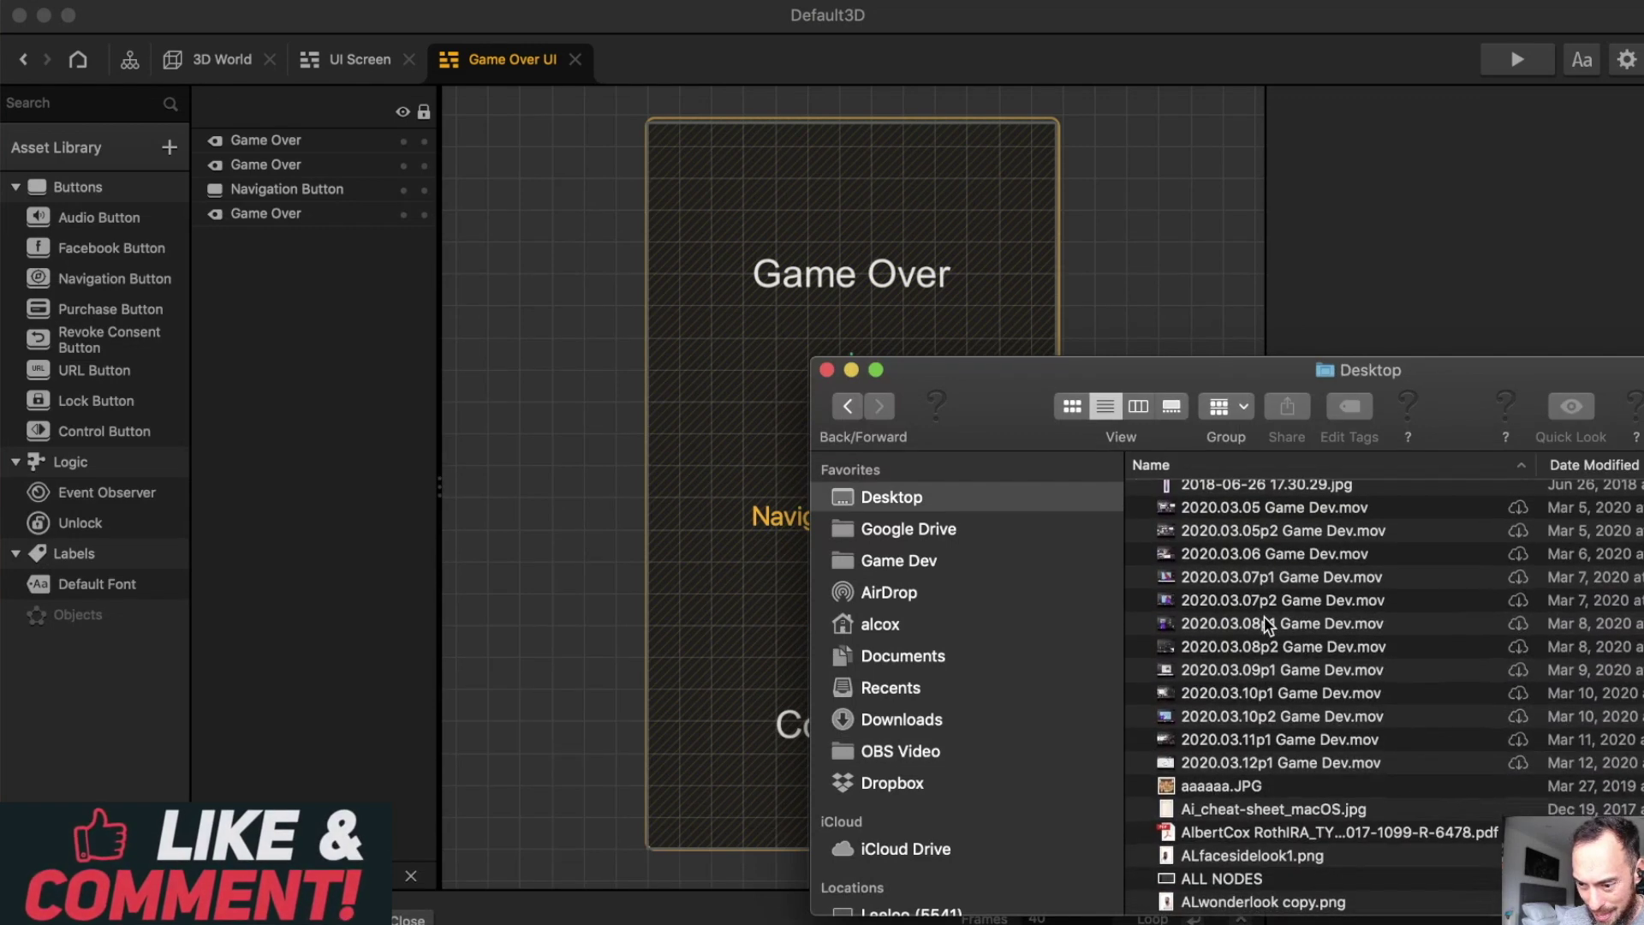
scroll(1262, 618, down, 12)
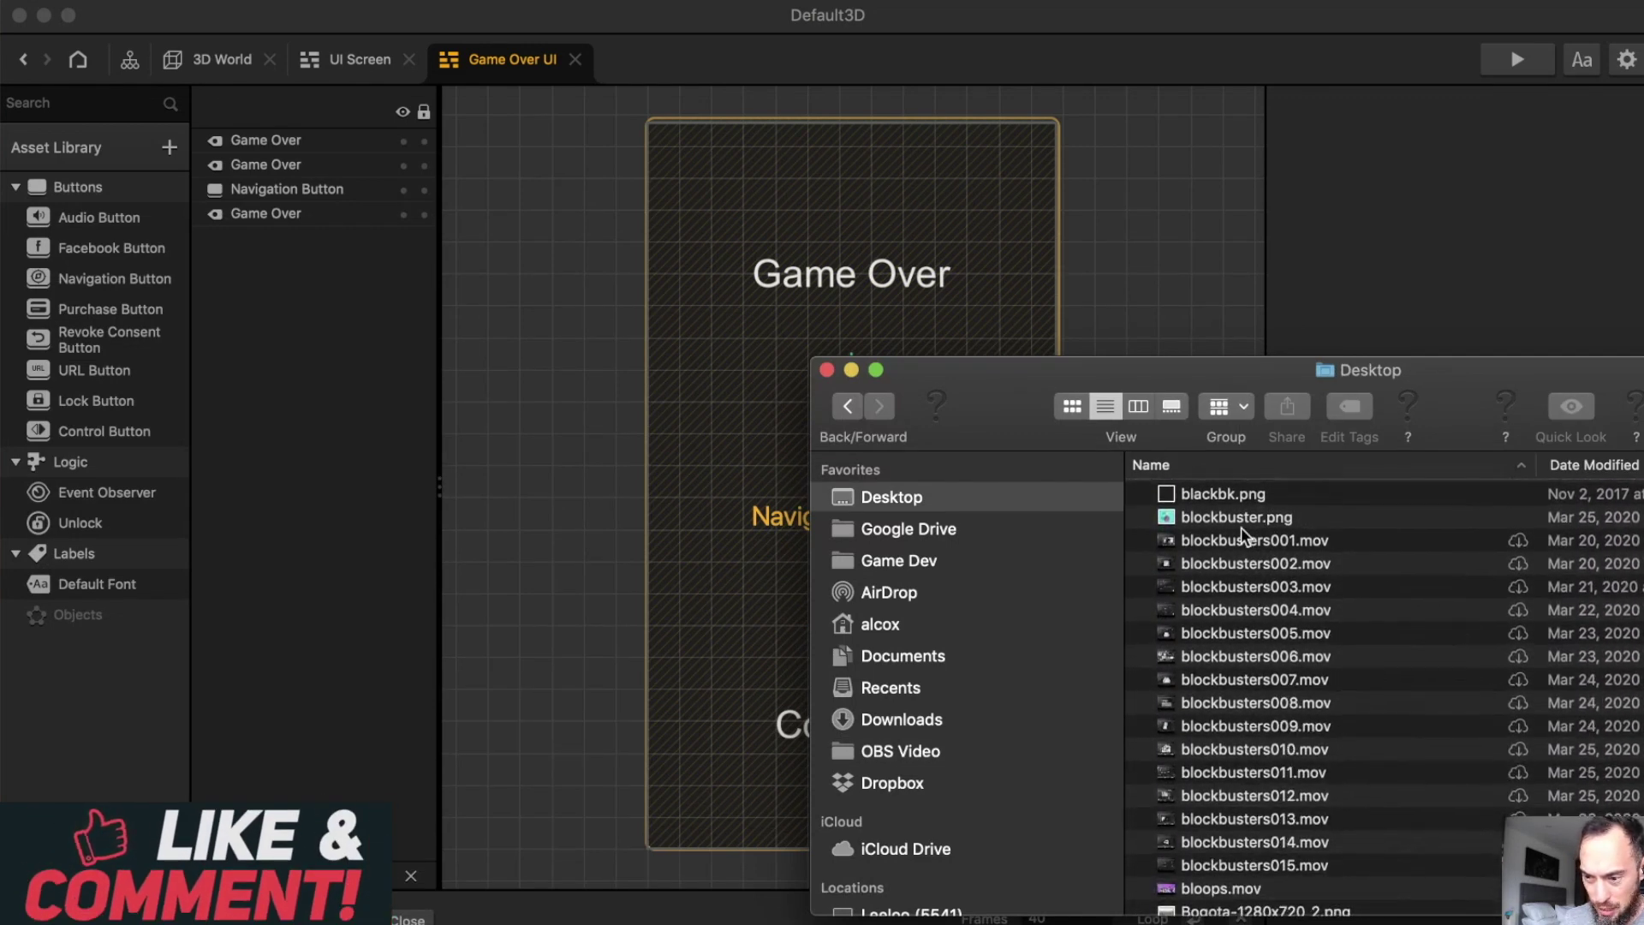
drag(1221, 493, 1077, 295)
click(752, 342)
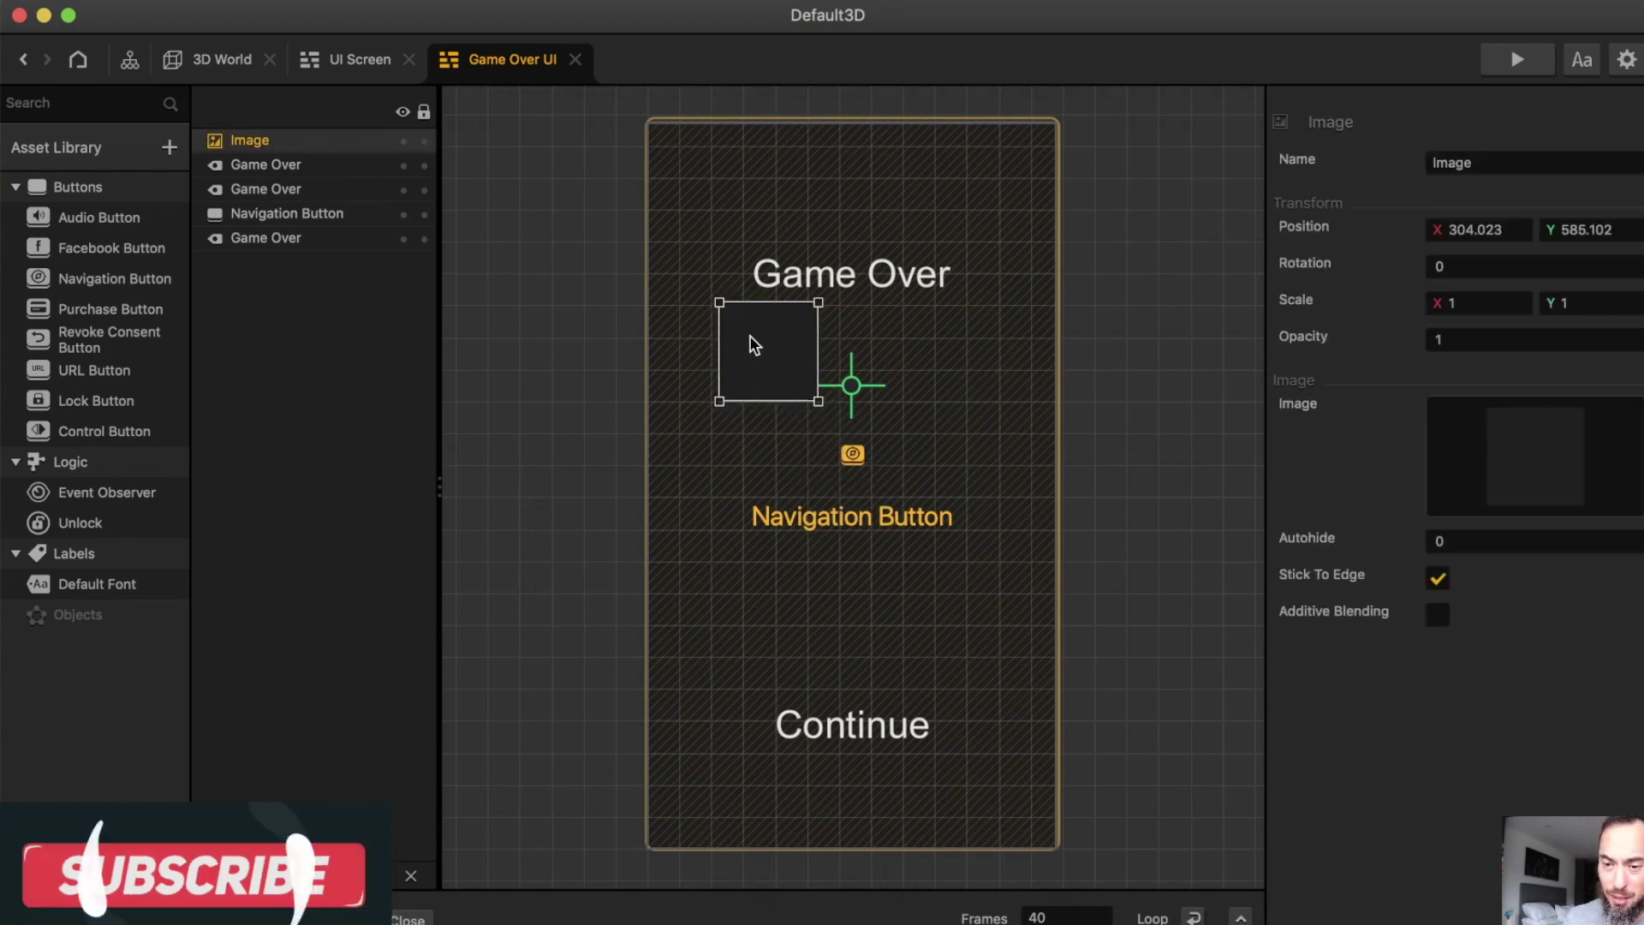
drag(753, 342, 683, 180)
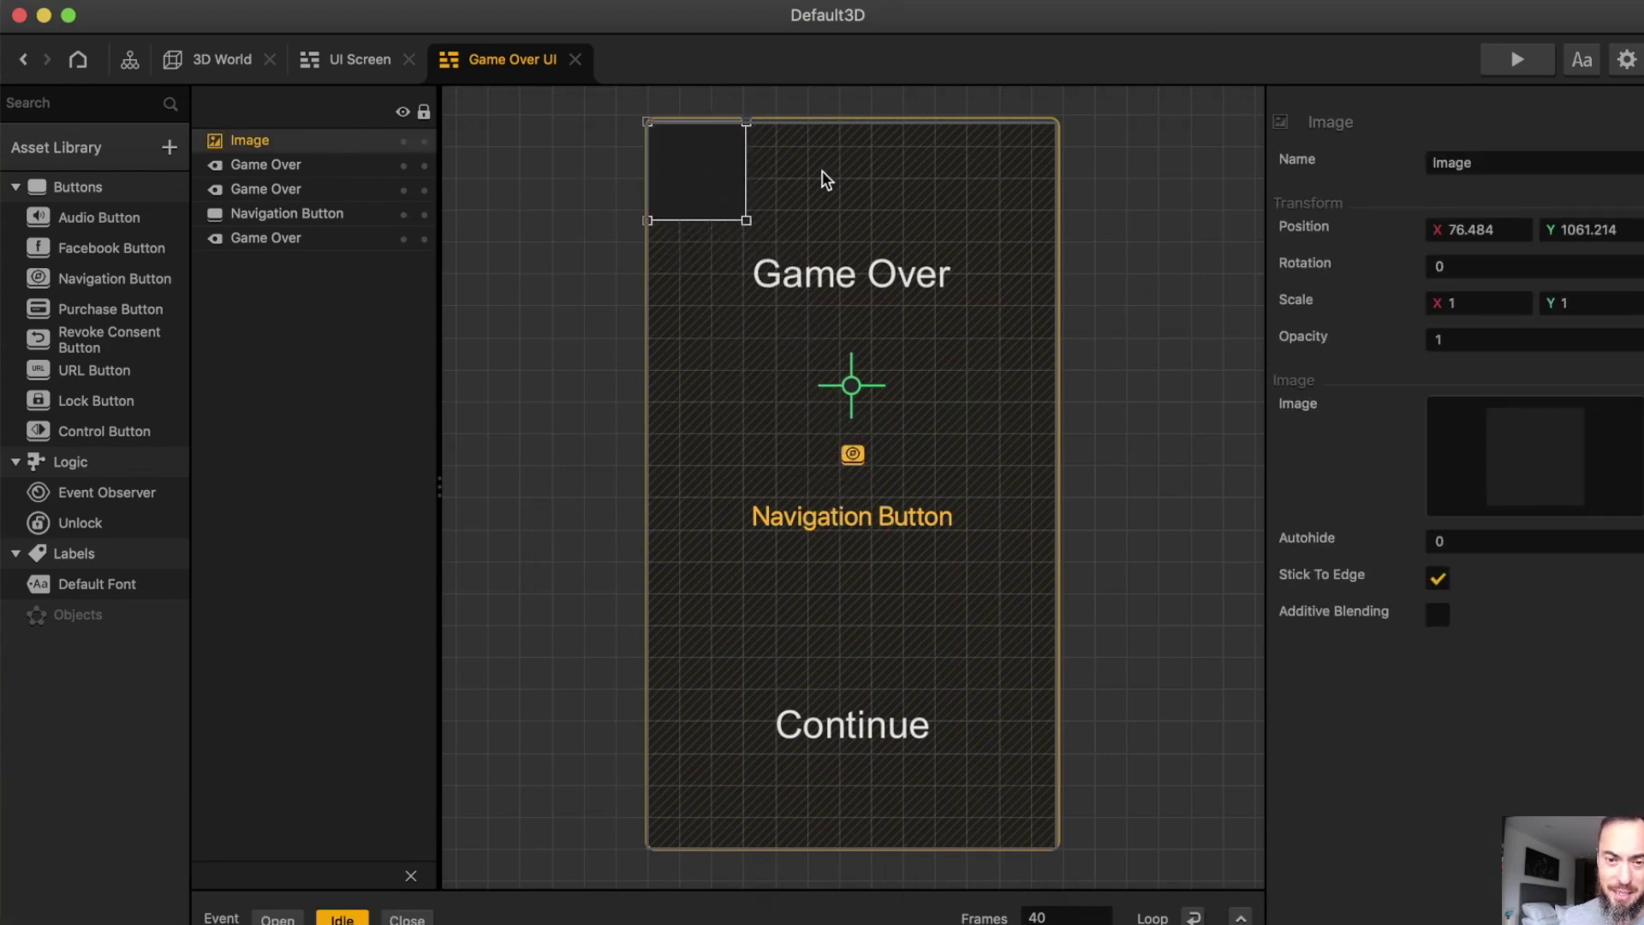
click(1481, 338)
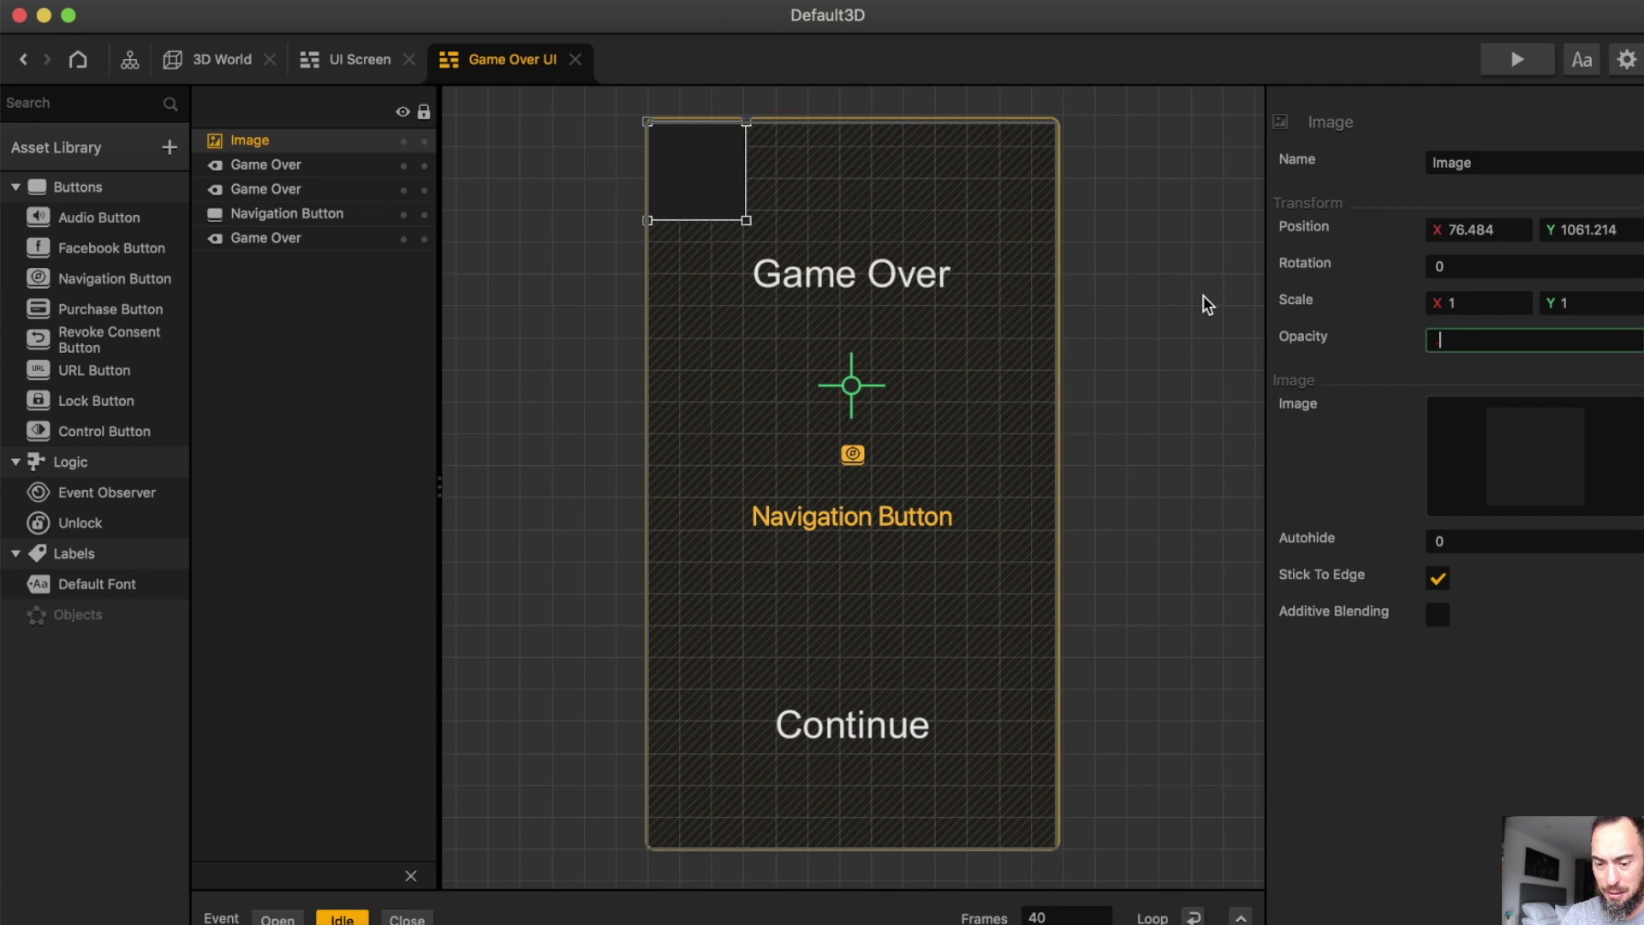
text(0.5)
key(Tab)
drag(747, 220, 1056, 844)
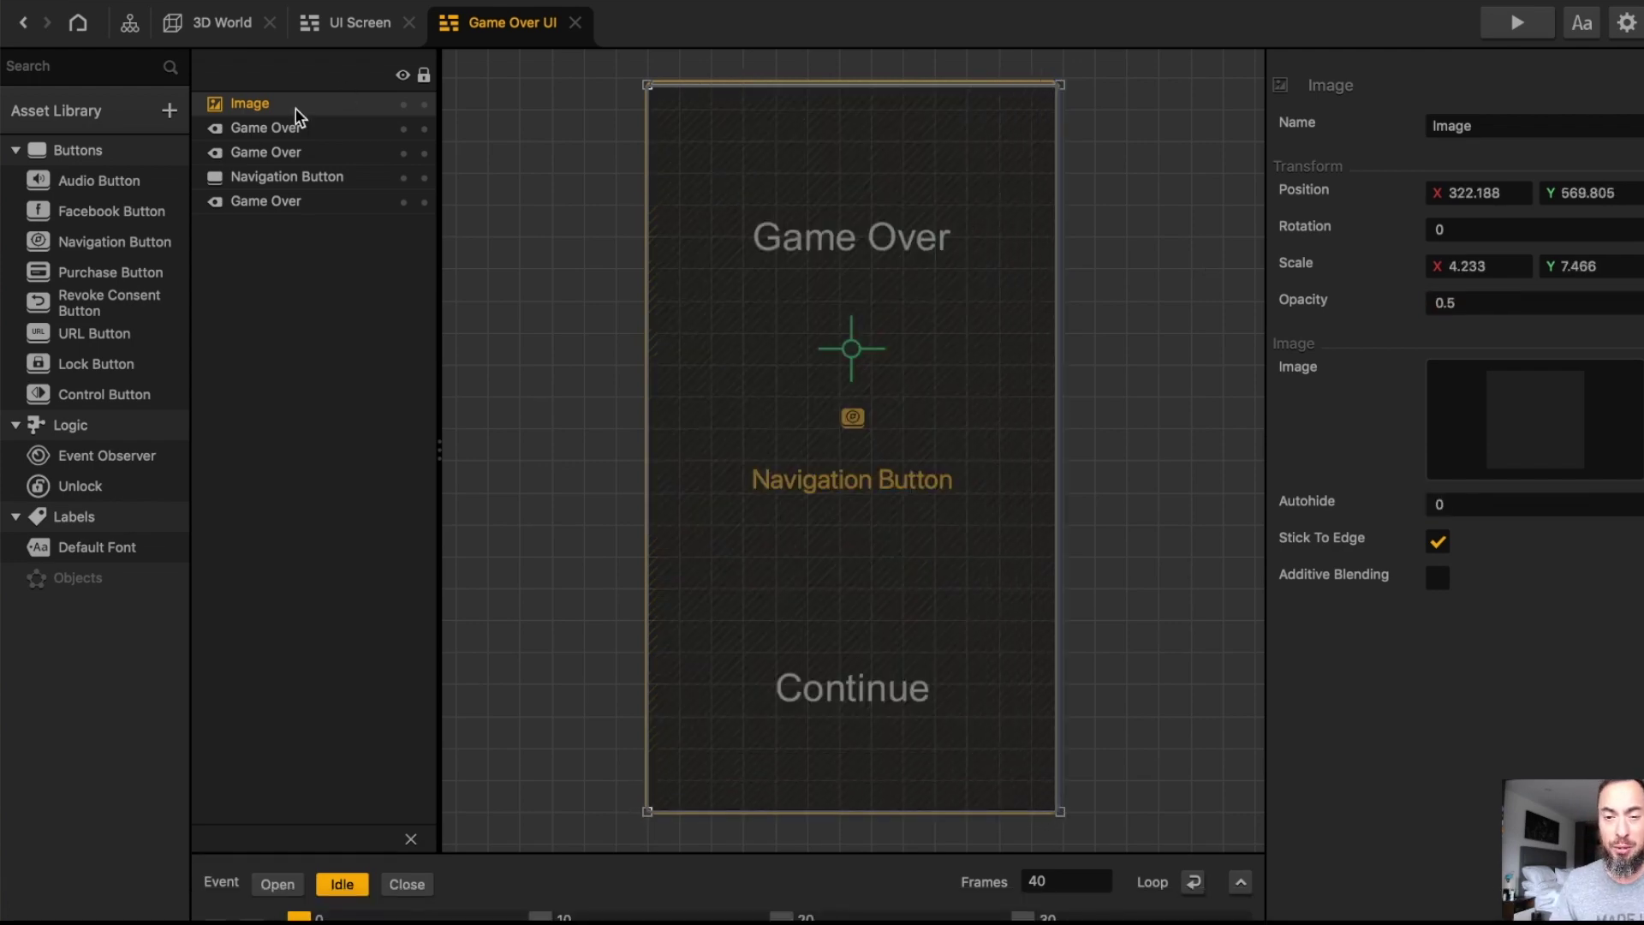
drag(296, 108, 293, 237)
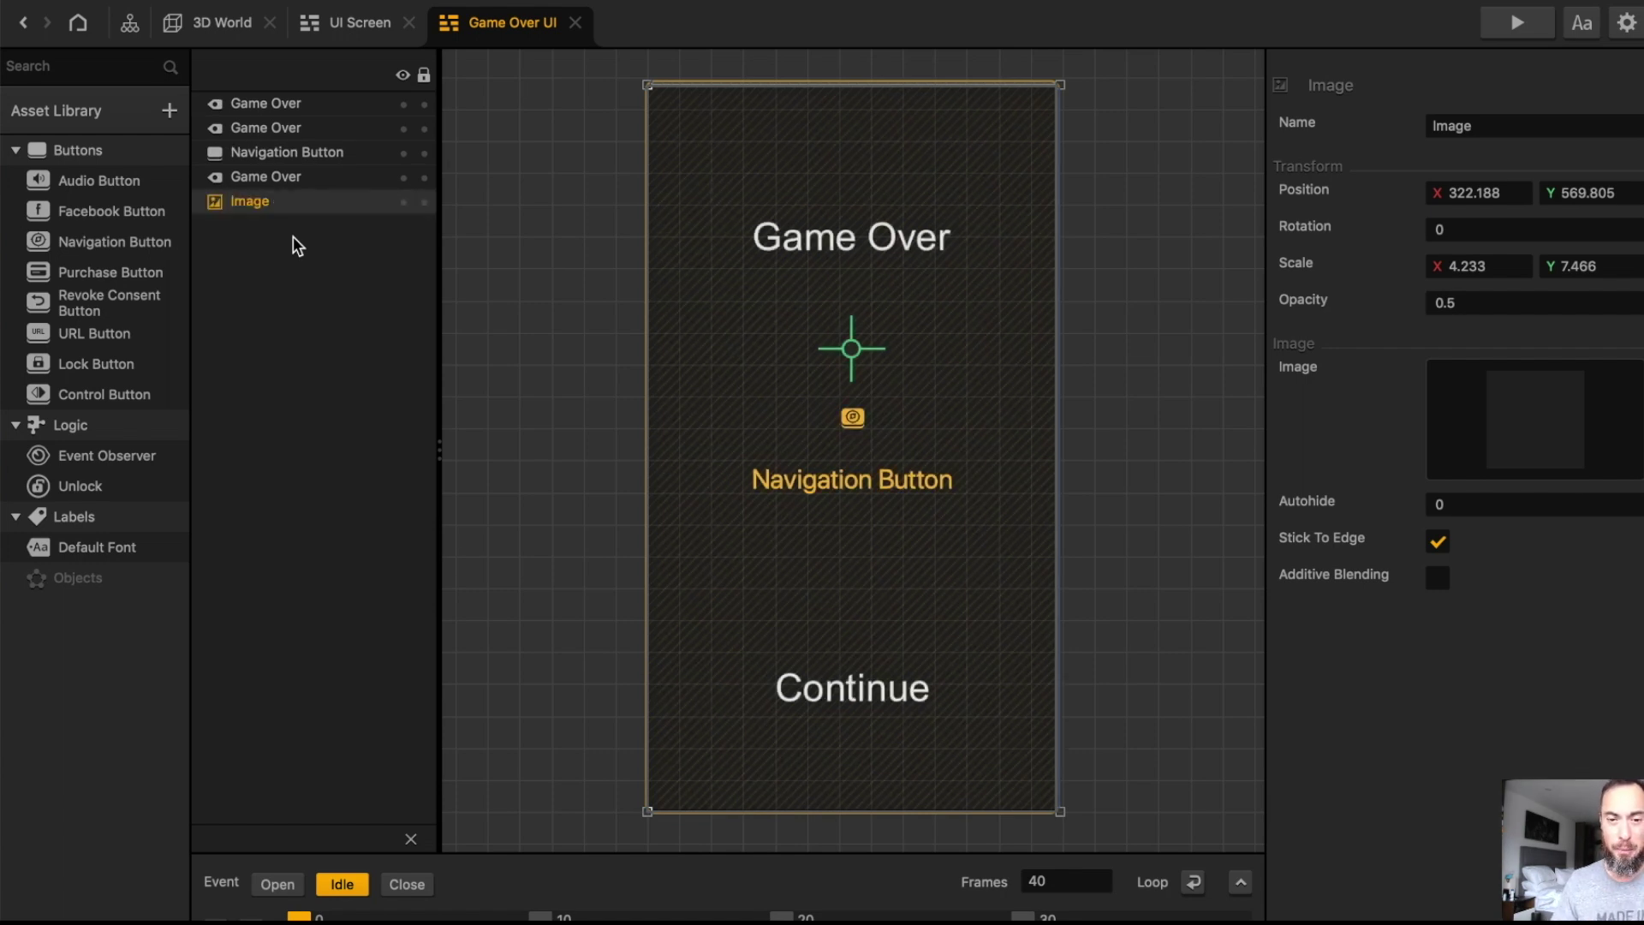
Set up the black image's opening animation, fading its opacity between 0 and 0.5
click(277, 884)
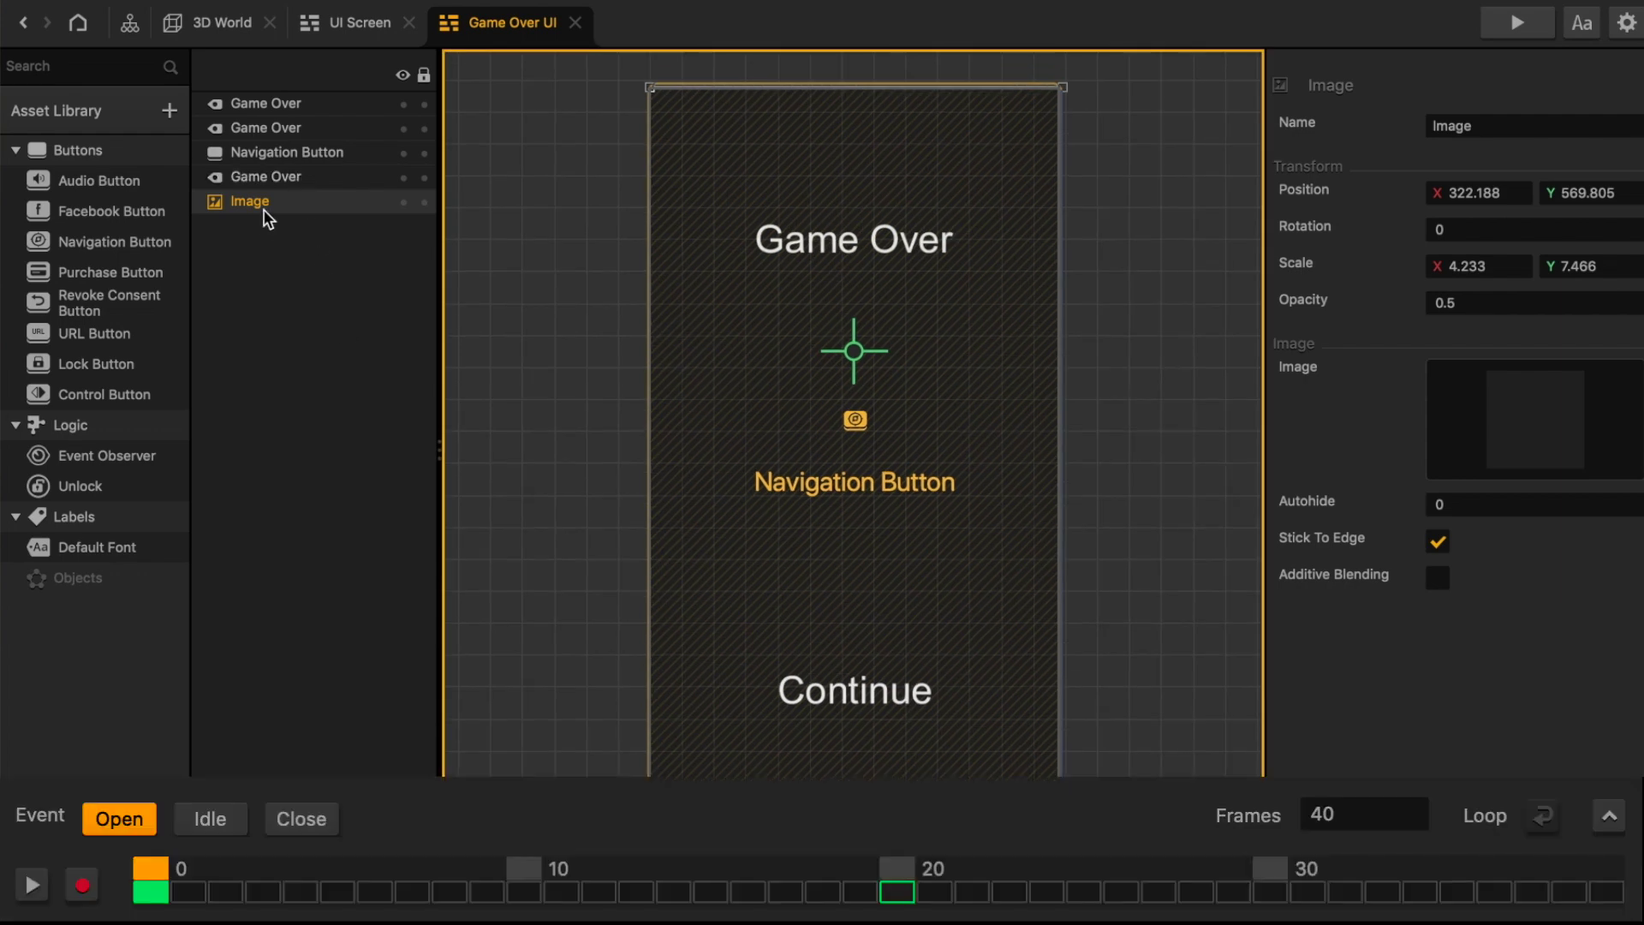
click(1529, 298)
key(Tab)
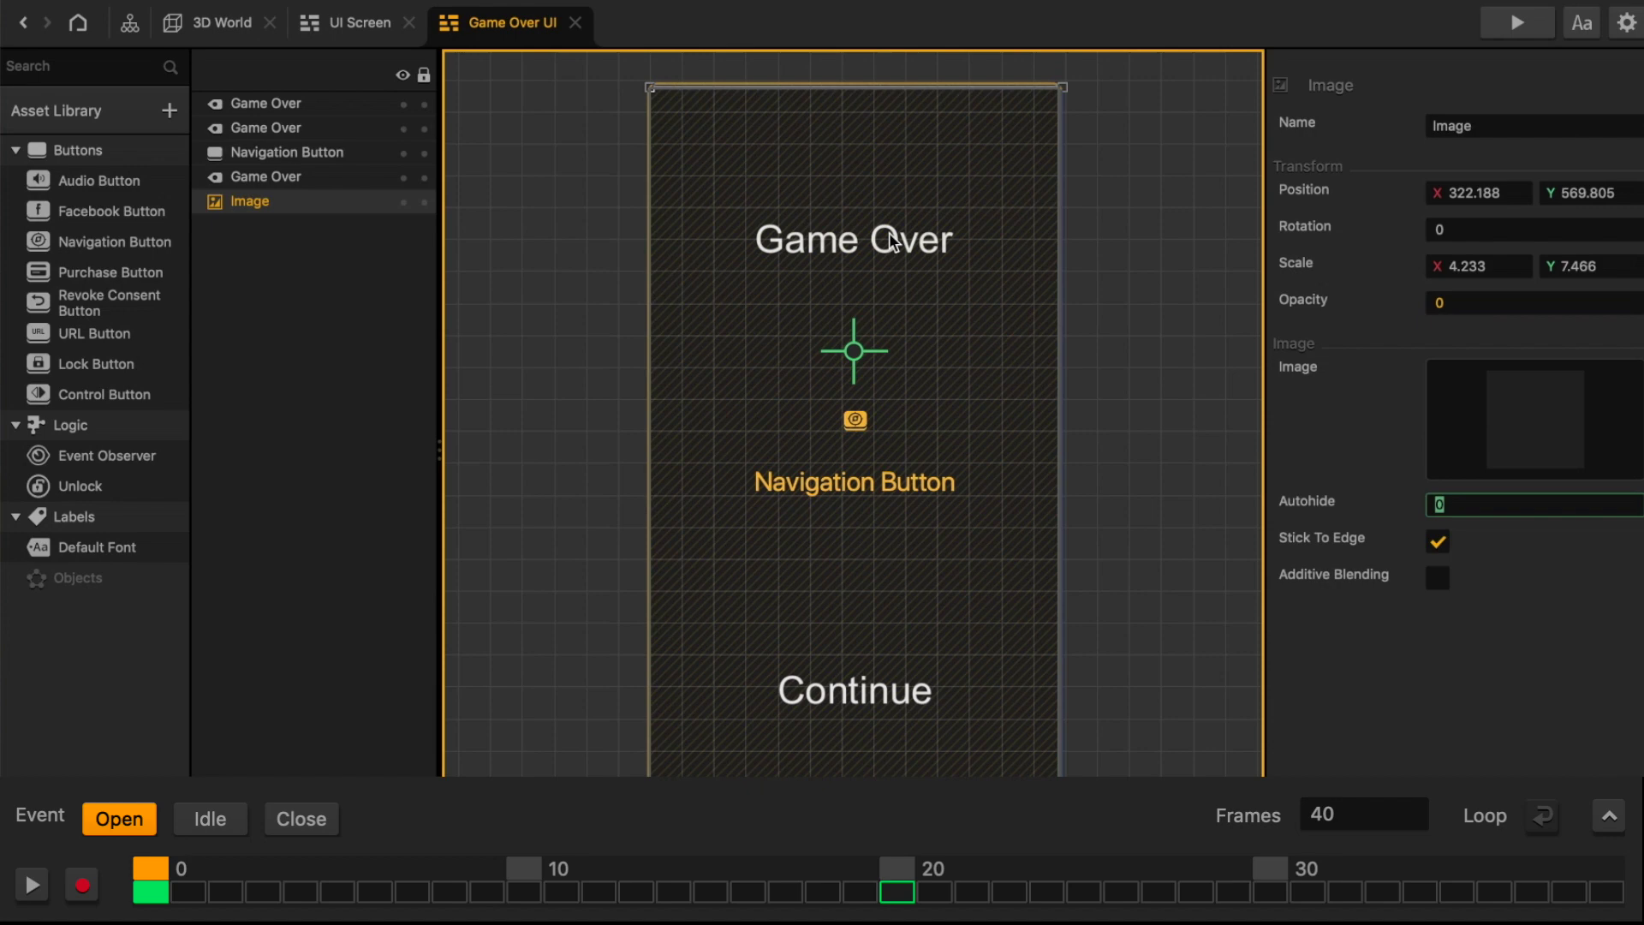
key(Return)
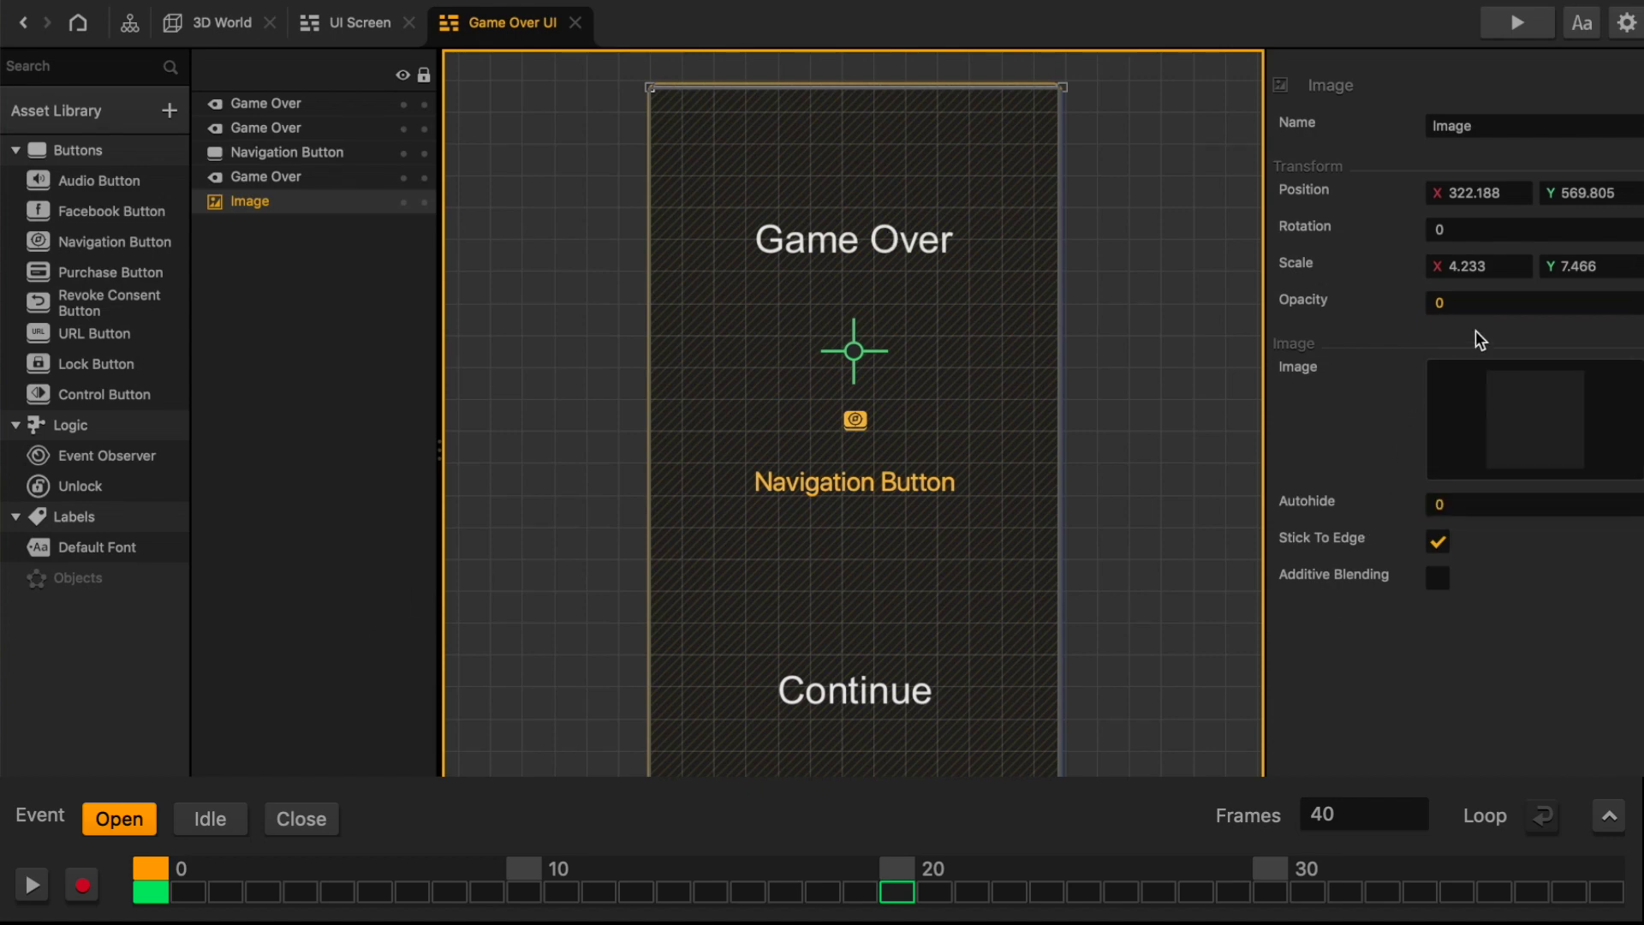
click(1478, 306)
text(0.5)
key(Tab)
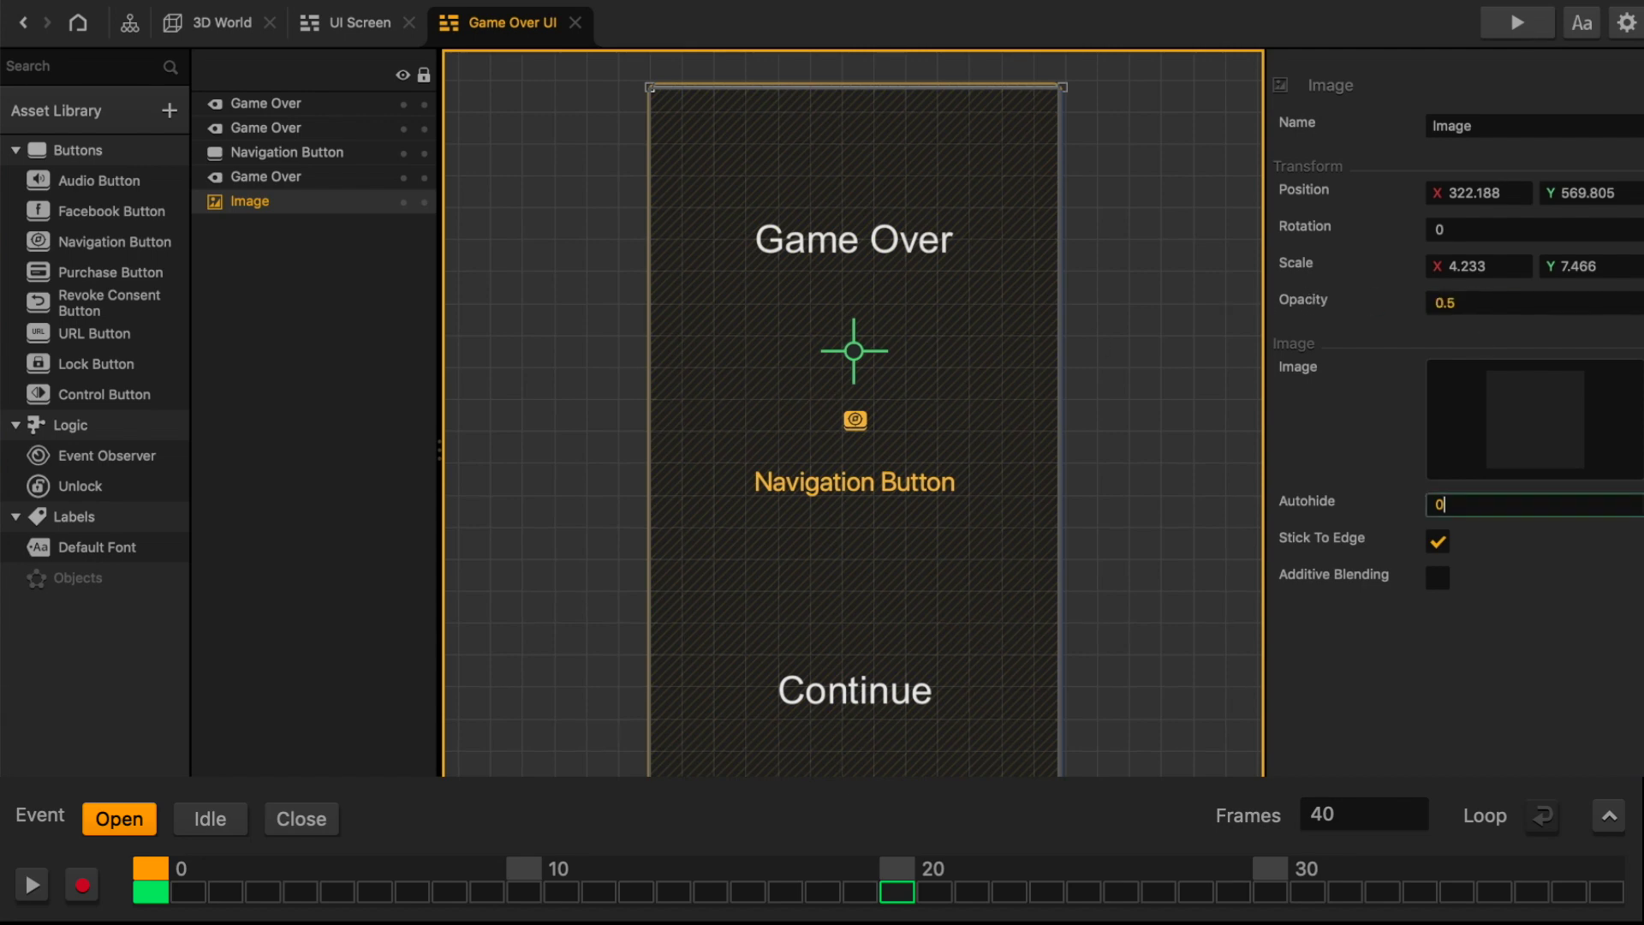
key(Return)
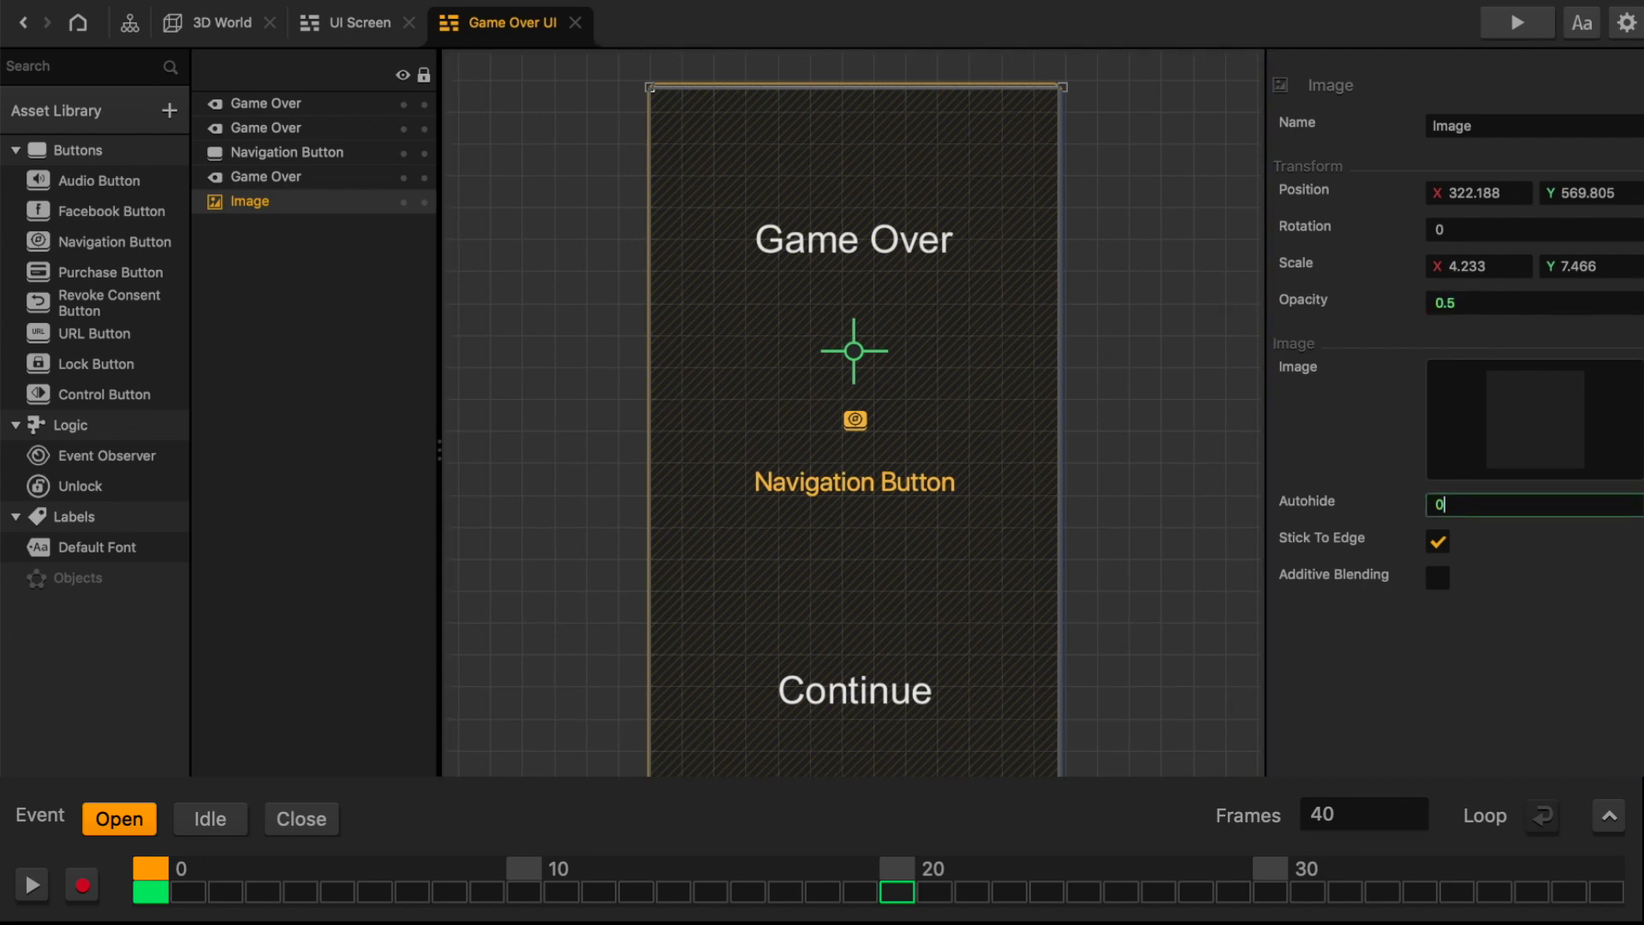
key(Return)
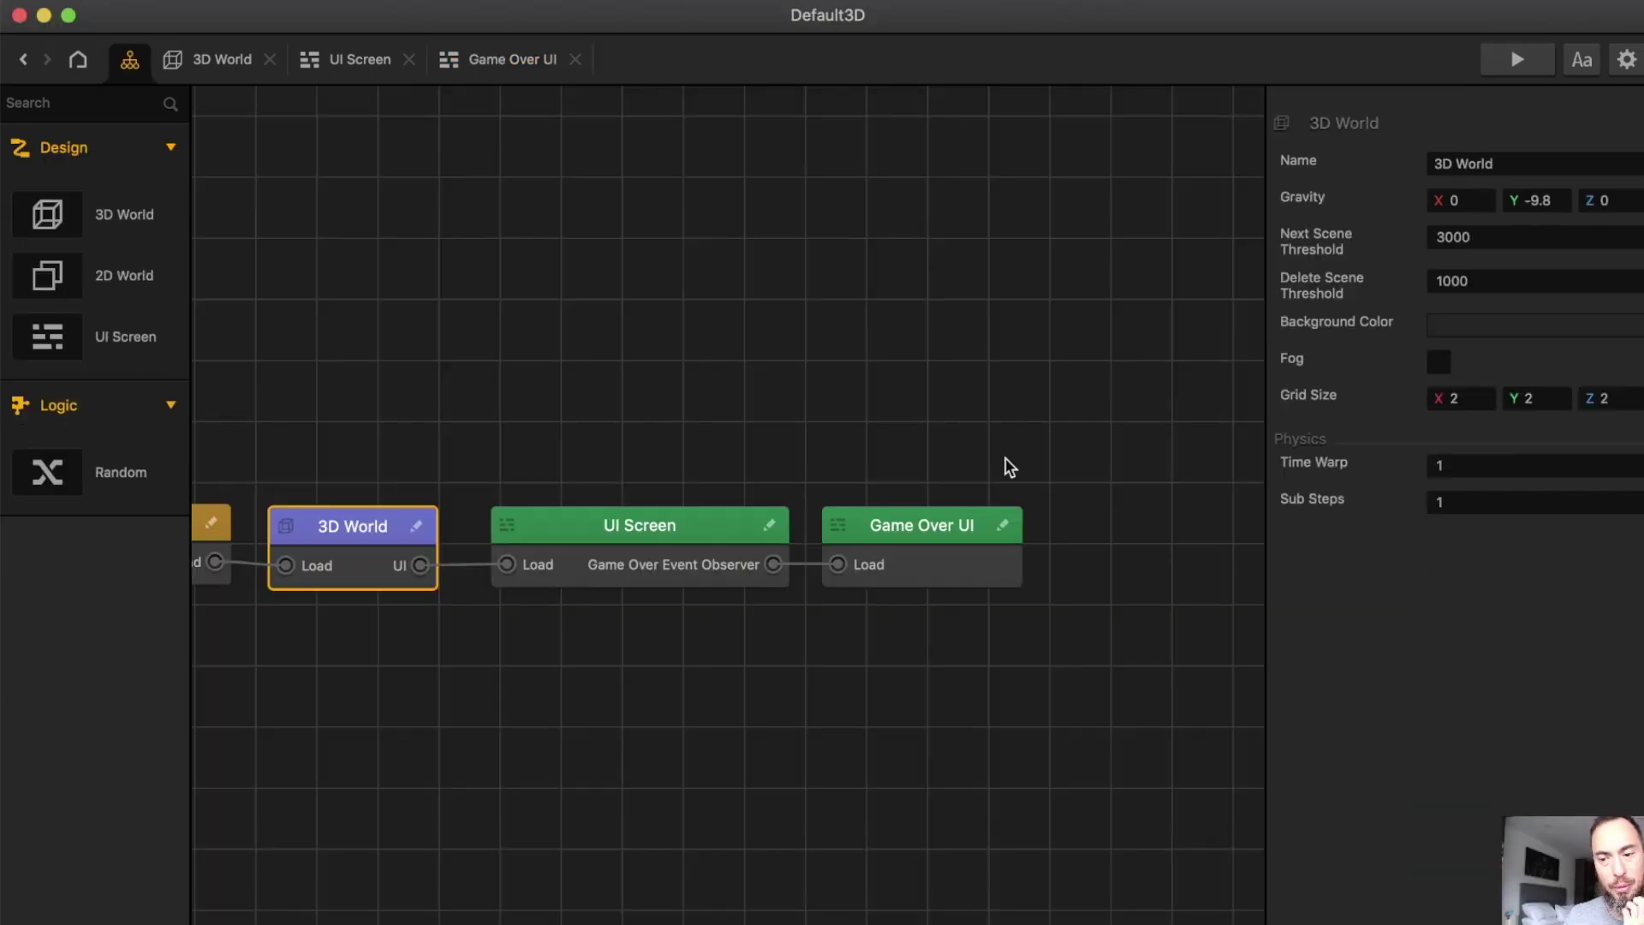
Duplicate the Game Over UI node, place the copy below, and select its name for editing
click(952, 517)
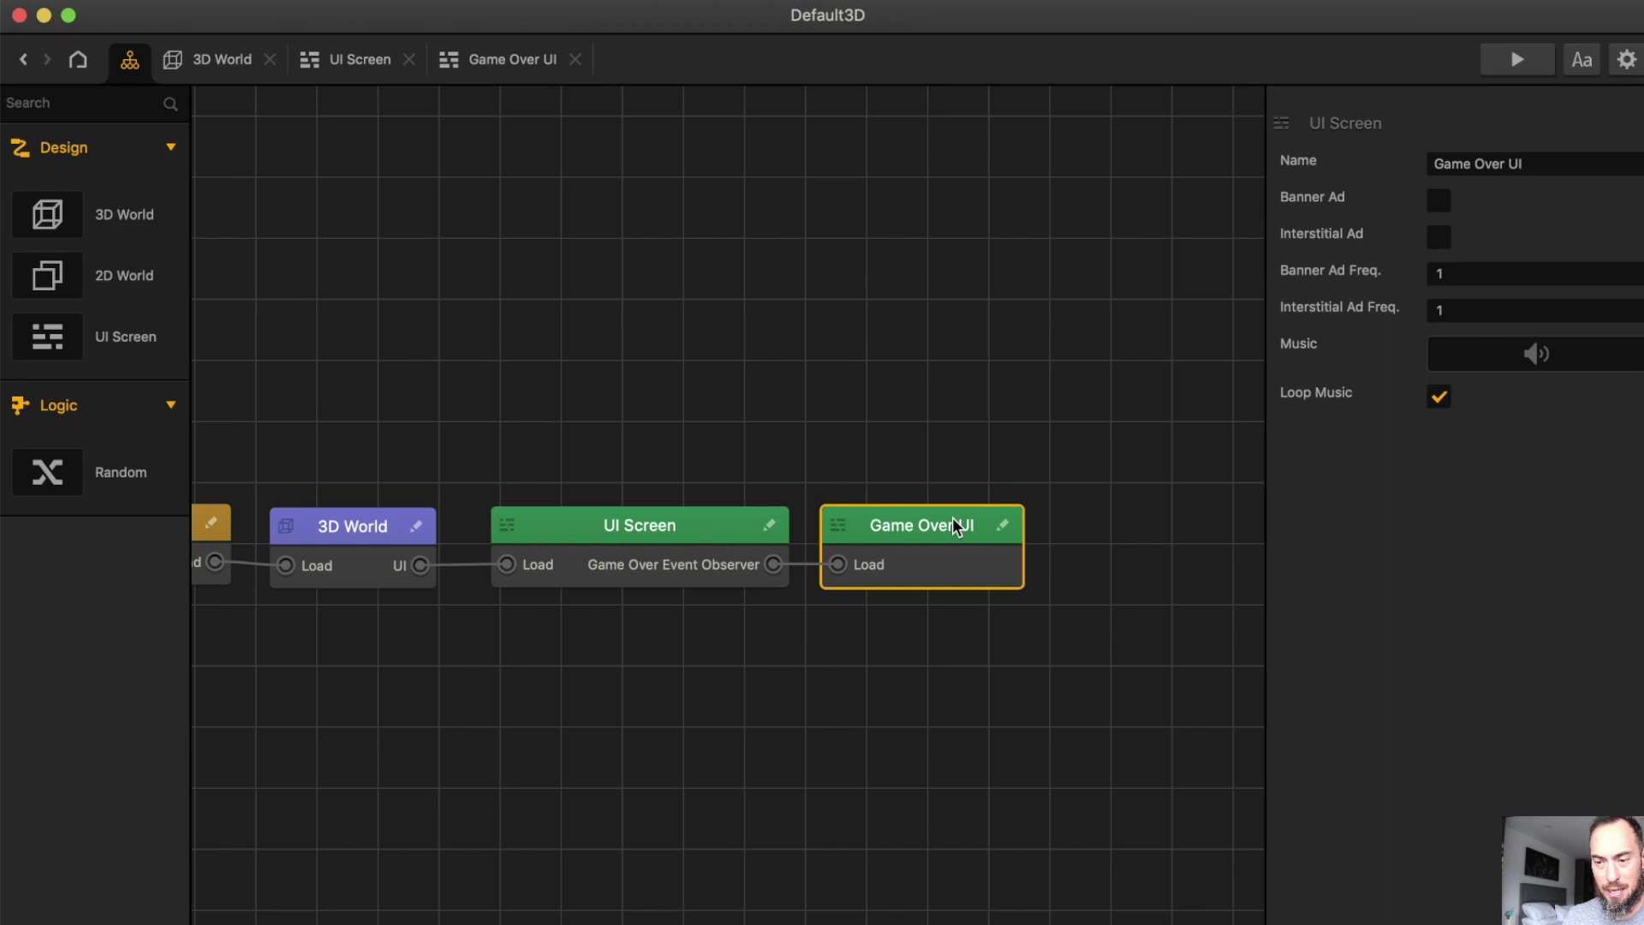
key(super+d)
mouse_move(895, 630)
mouse_down()
mouse_move(691, 661)
mouse_move(893, 669)
mouse_move(916, 653)
mouse_up()
drag(1507, 162, 1190, 147)
Name the copied screen 'Level', raise the cube, and make the Cube a character
text(Level)
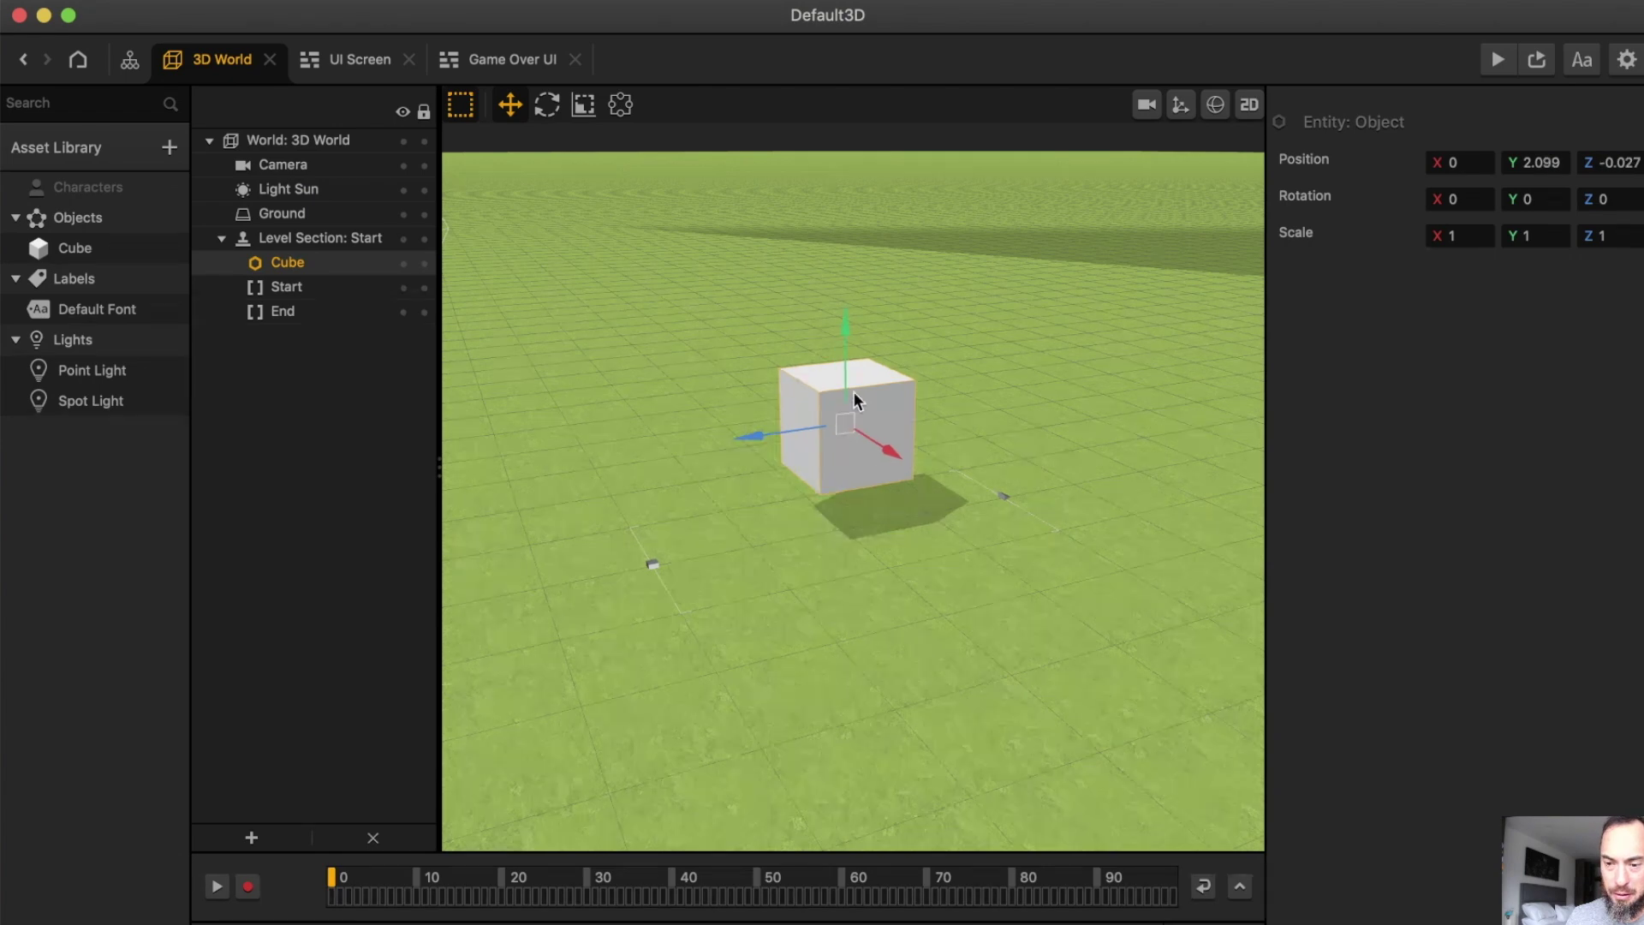
drag(854, 392, 842, 308)
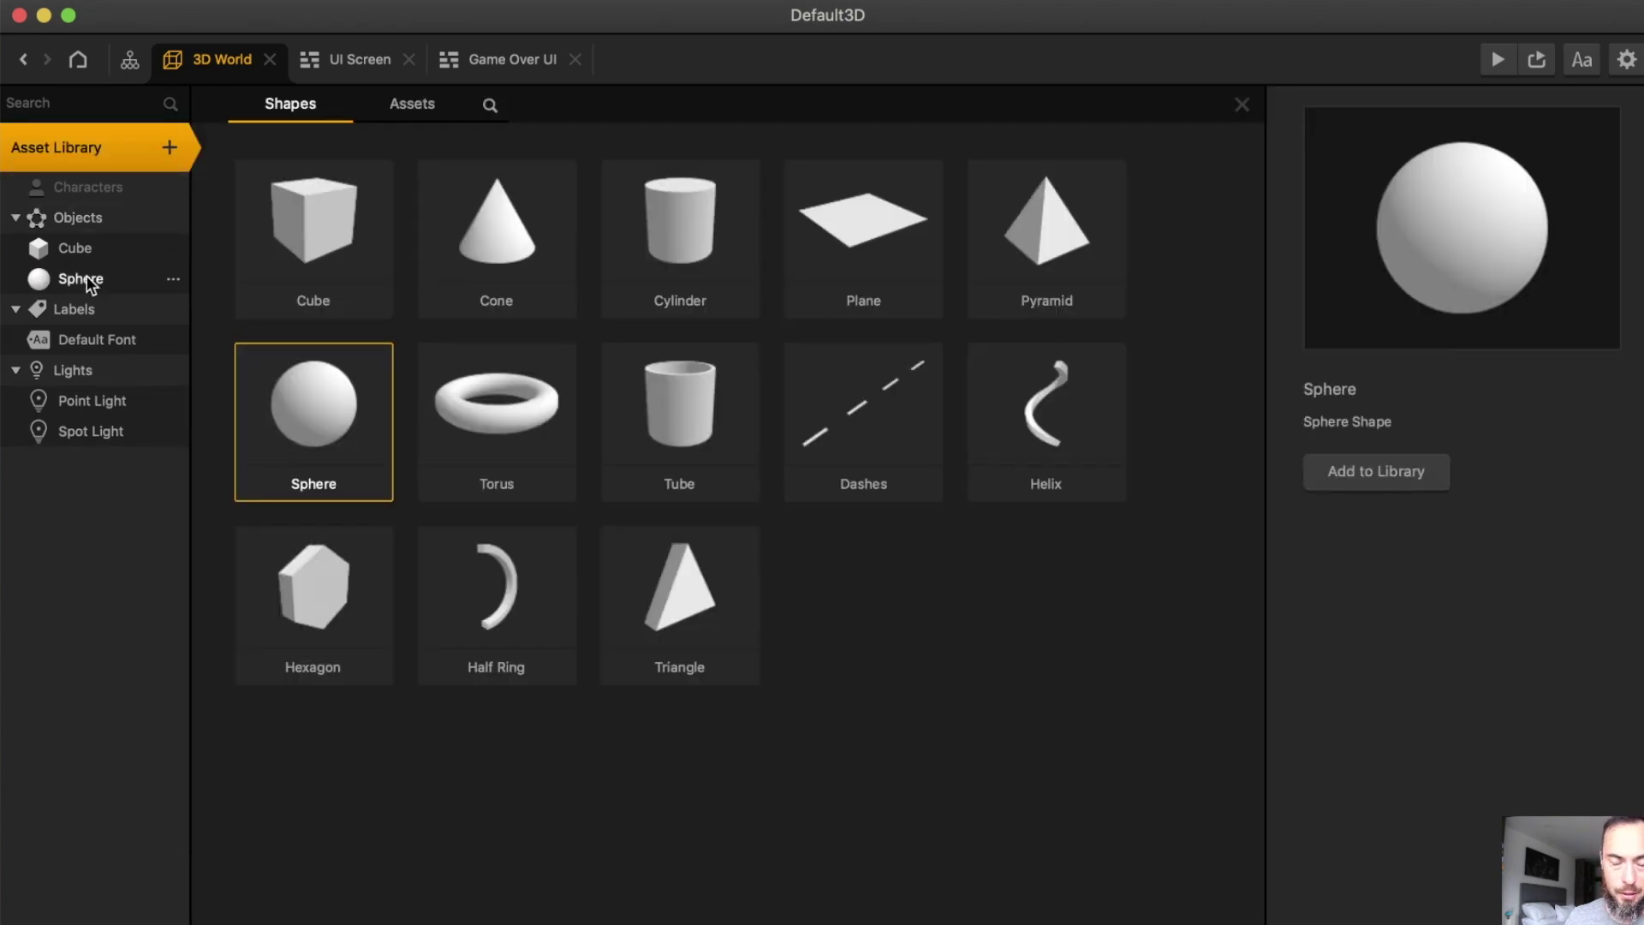
click(85, 277)
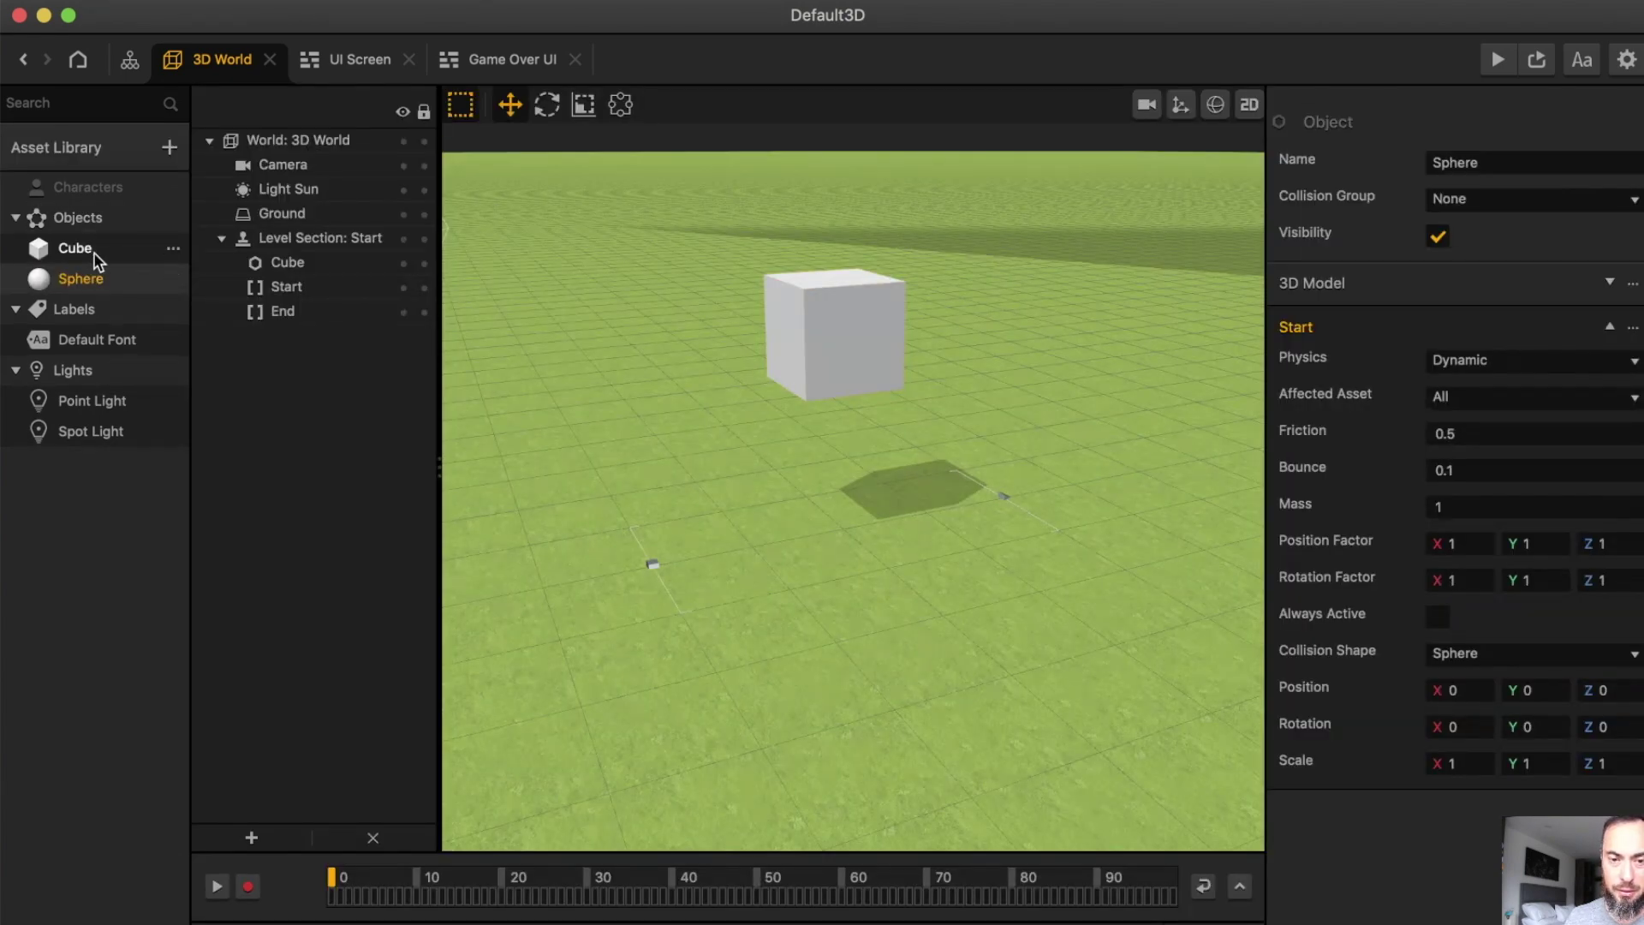
drag(94, 251, 90, 191)
Add an If Collide node to the Cube's logic with Sphere as the affected asset
double_click(92, 219)
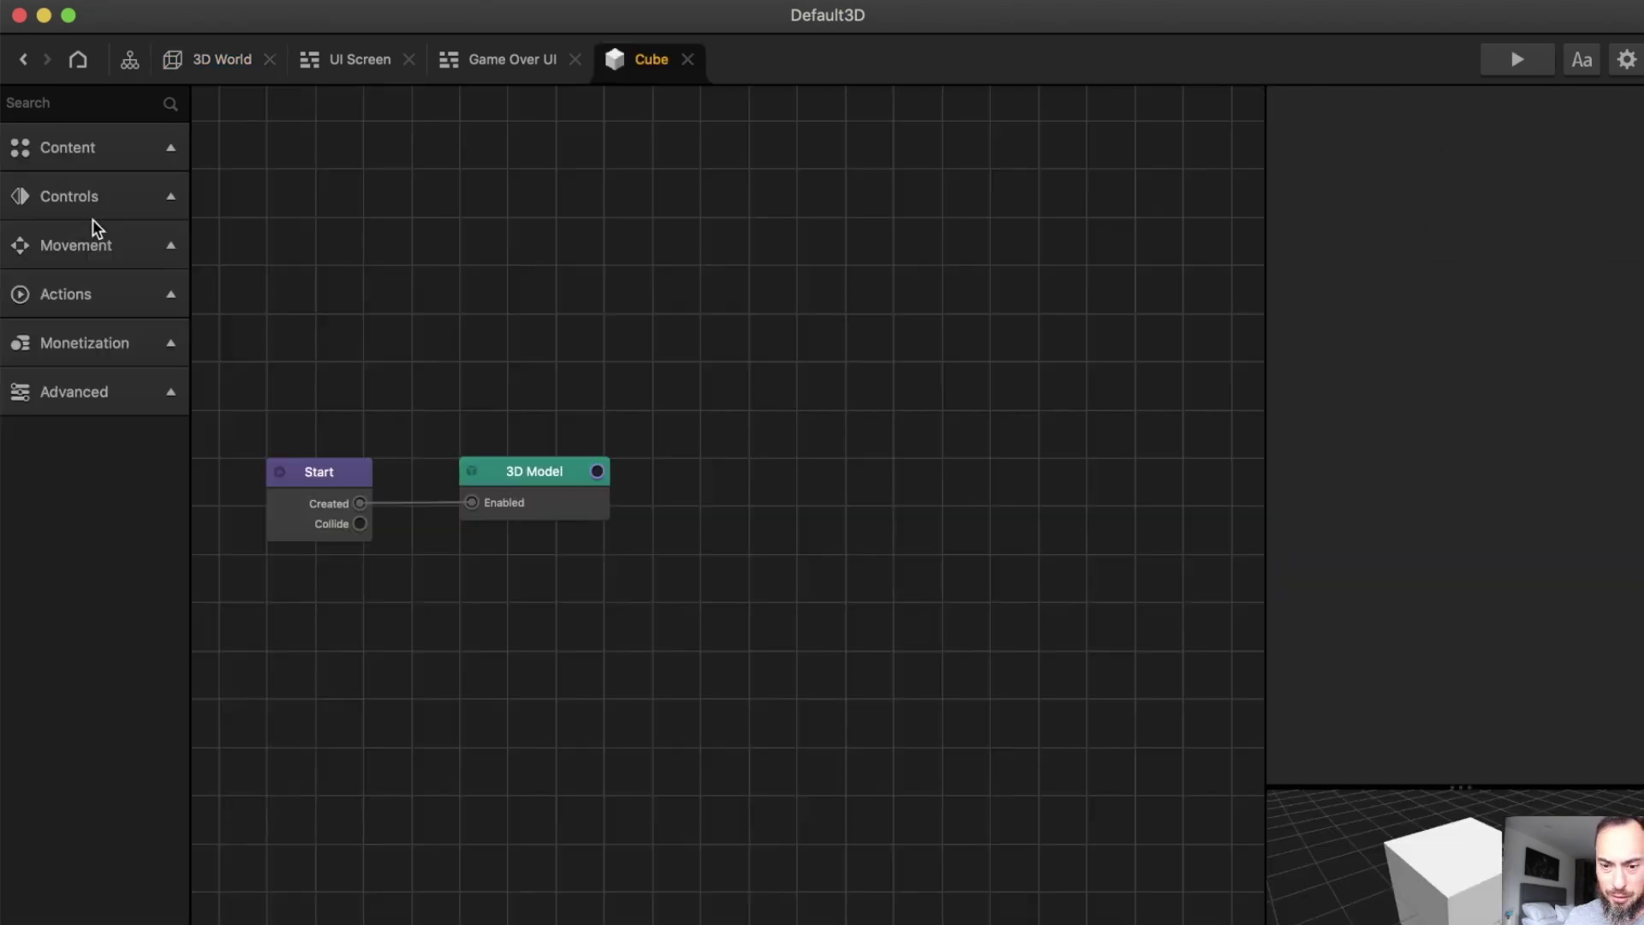
click(133, 104)
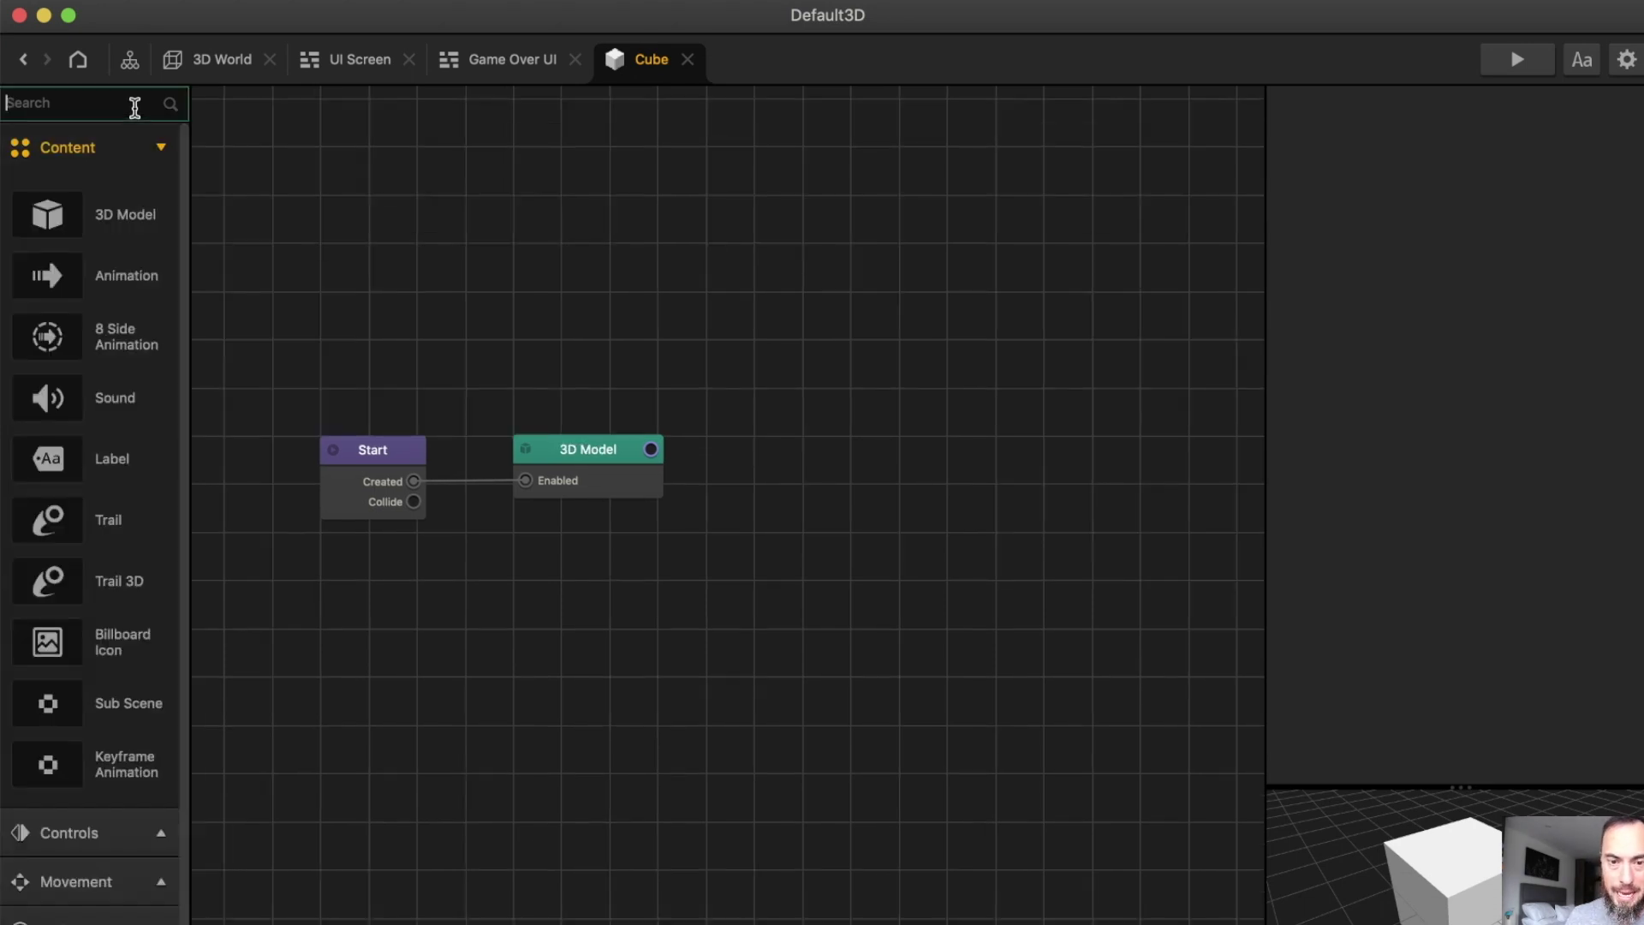
text(if)
drag(99, 182, 550, 568)
click(1507, 381)
click(1471, 642)
Add an Event Observer node and link the sphere collision to Game Over
click(157, 104)
text(event)
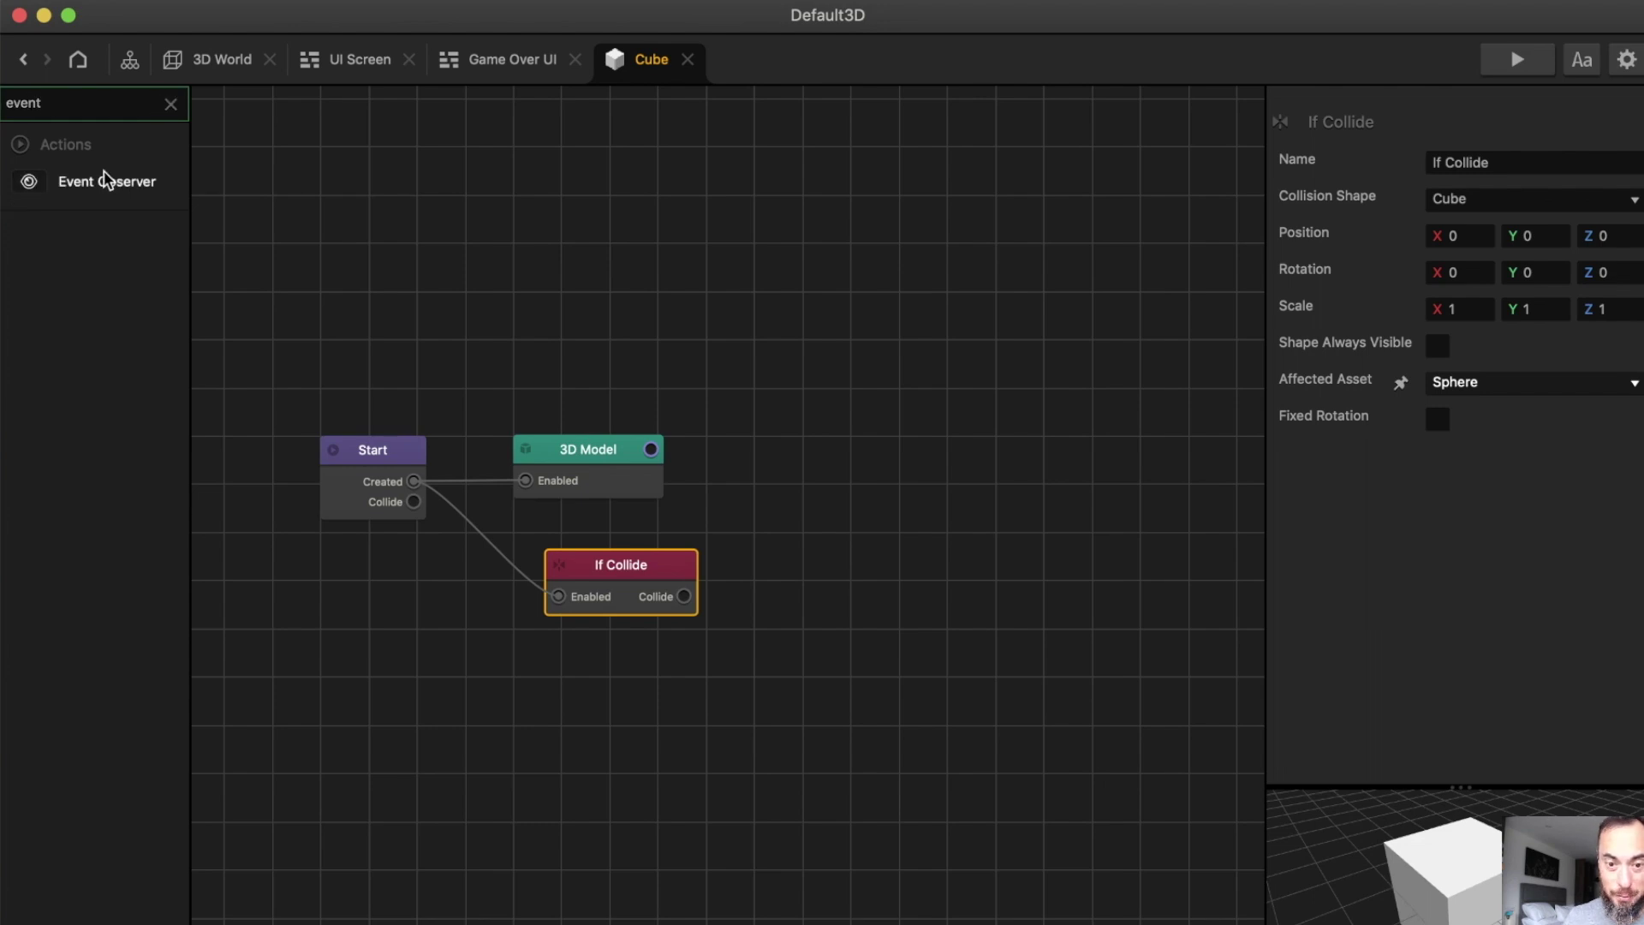
drag(103, 181, 828, 582)
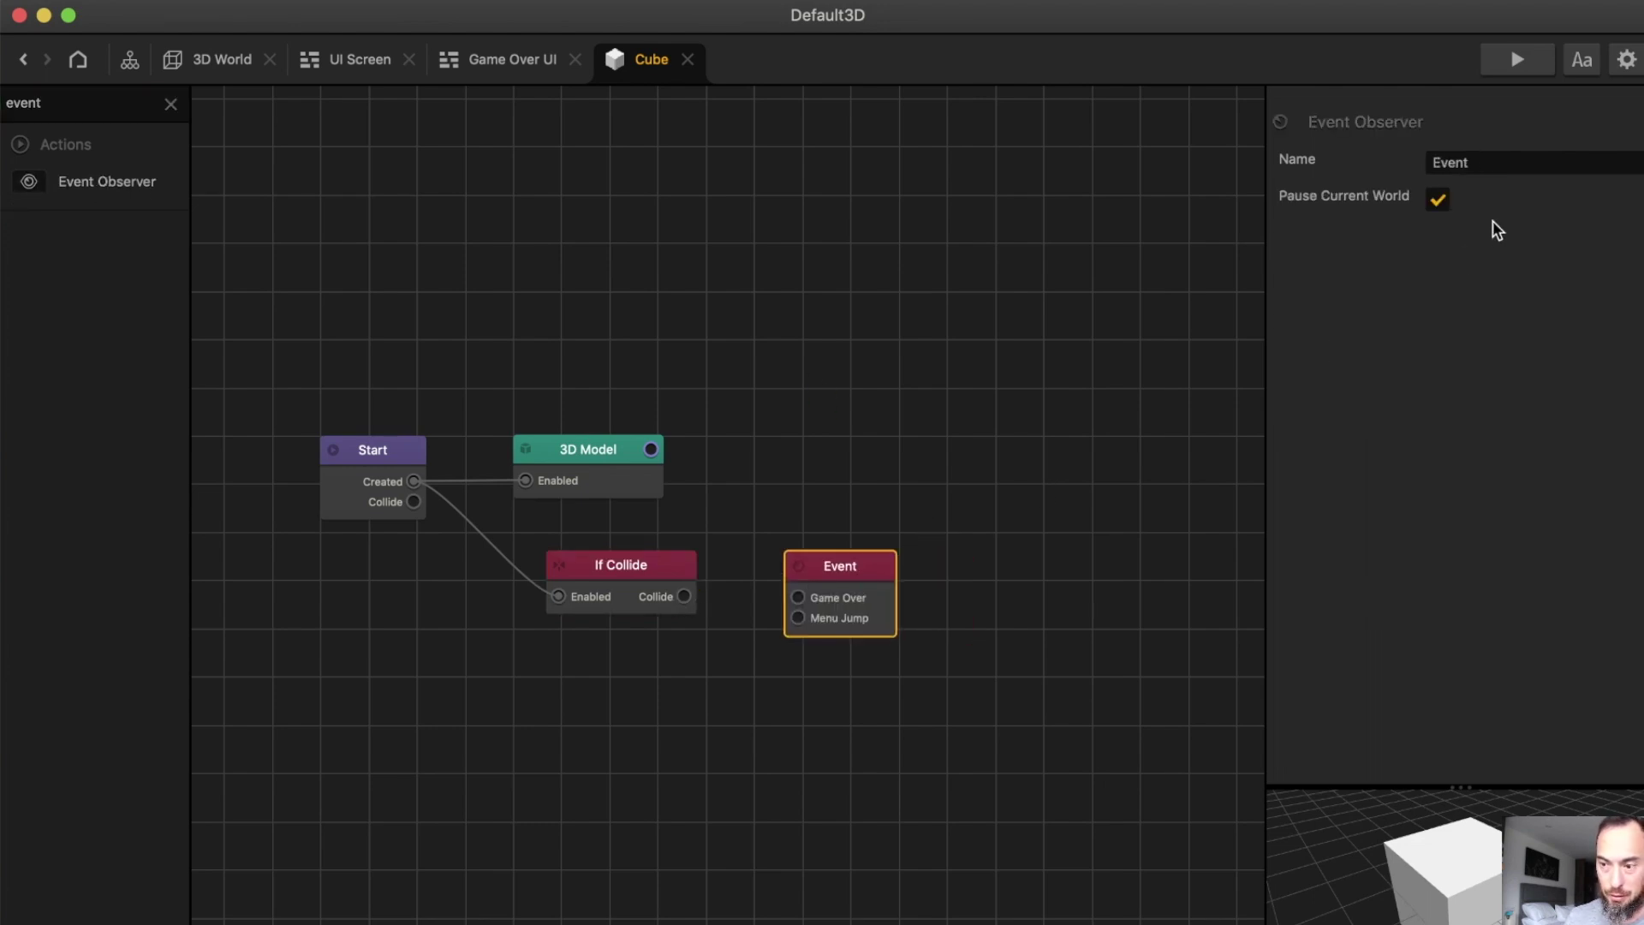
drag(684, 596, 797, 597)
click(219, 60)
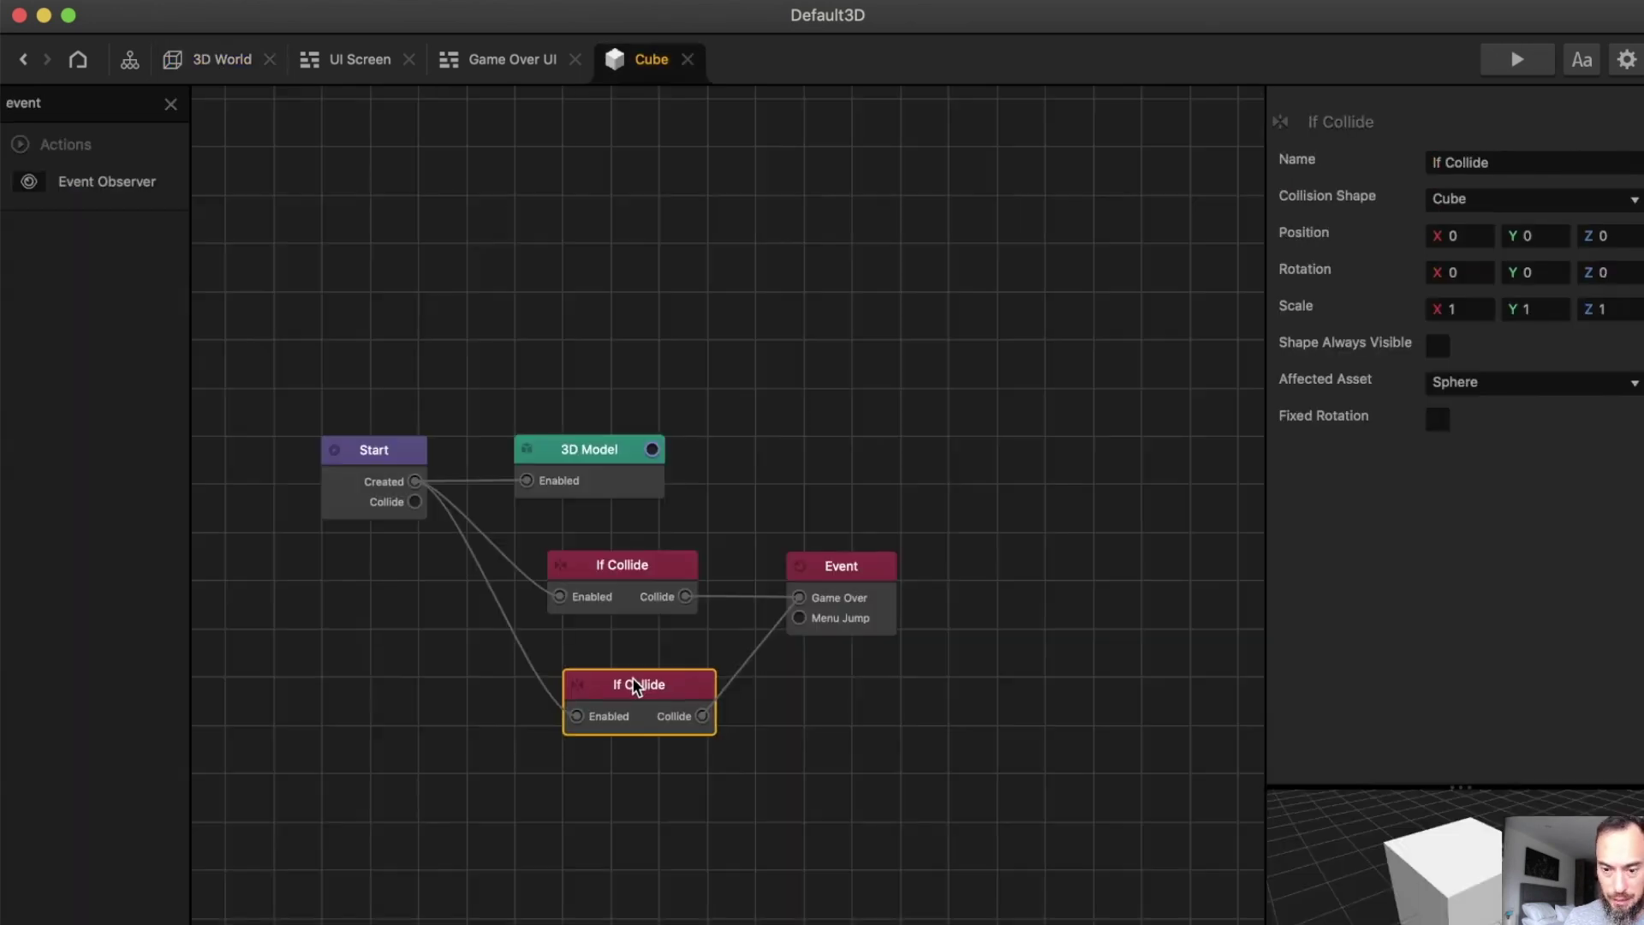
Set the second If Collide target to Pyramid and rename the event node Event Observer
drag(636, 685, 632, 666)
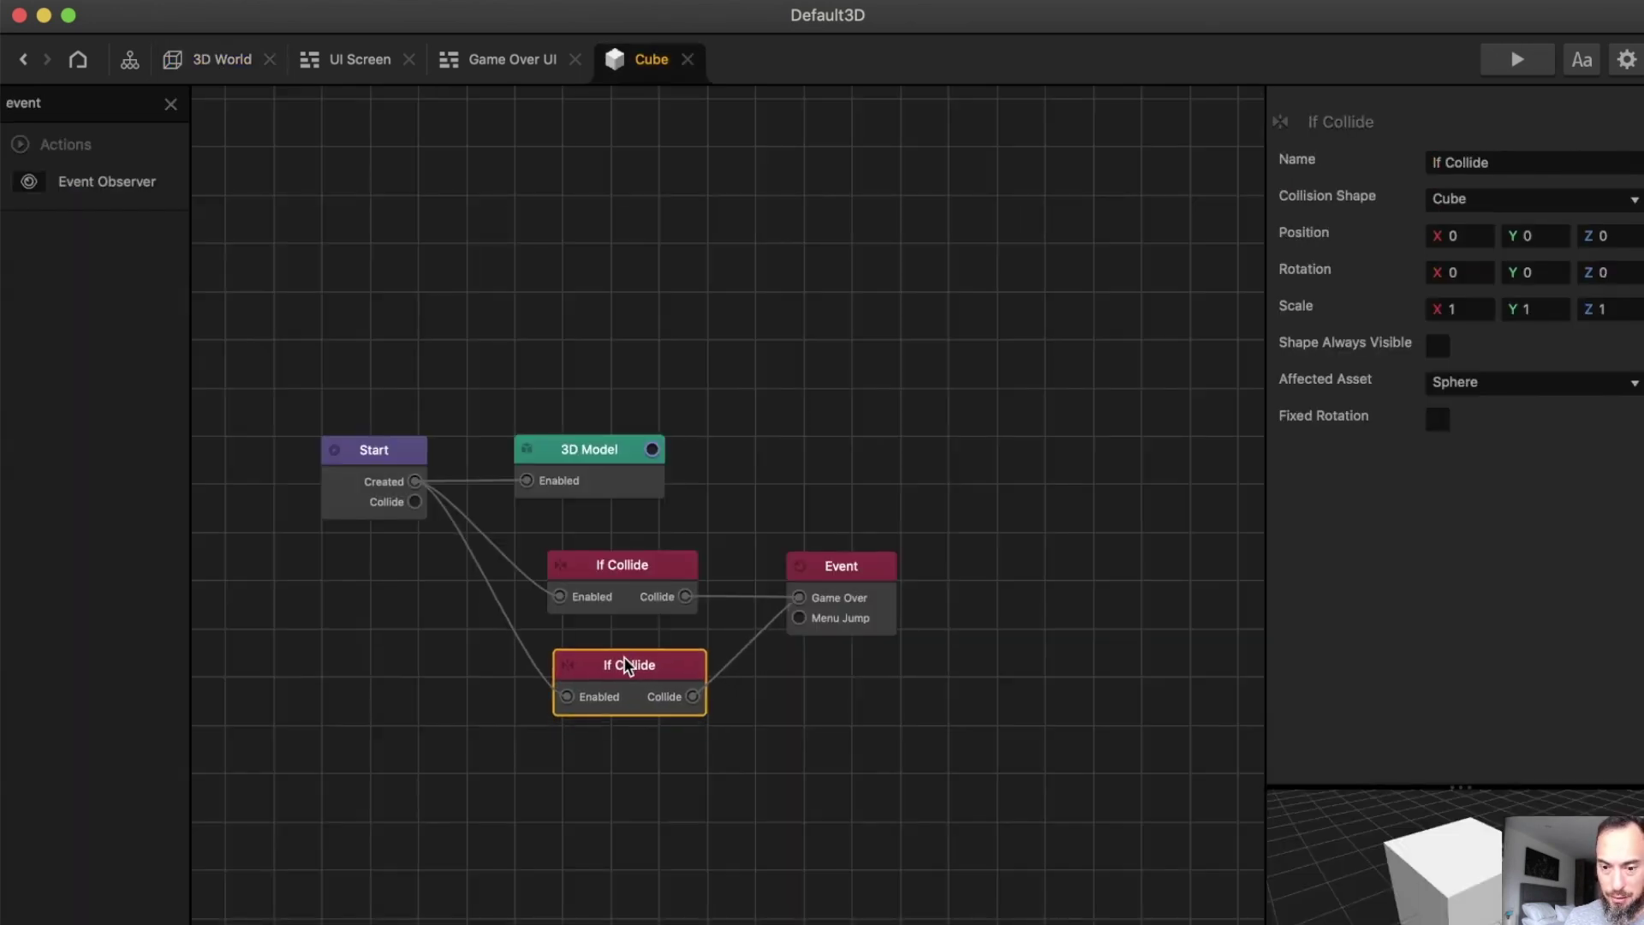
click(1467, 387)
click(1476, 665)
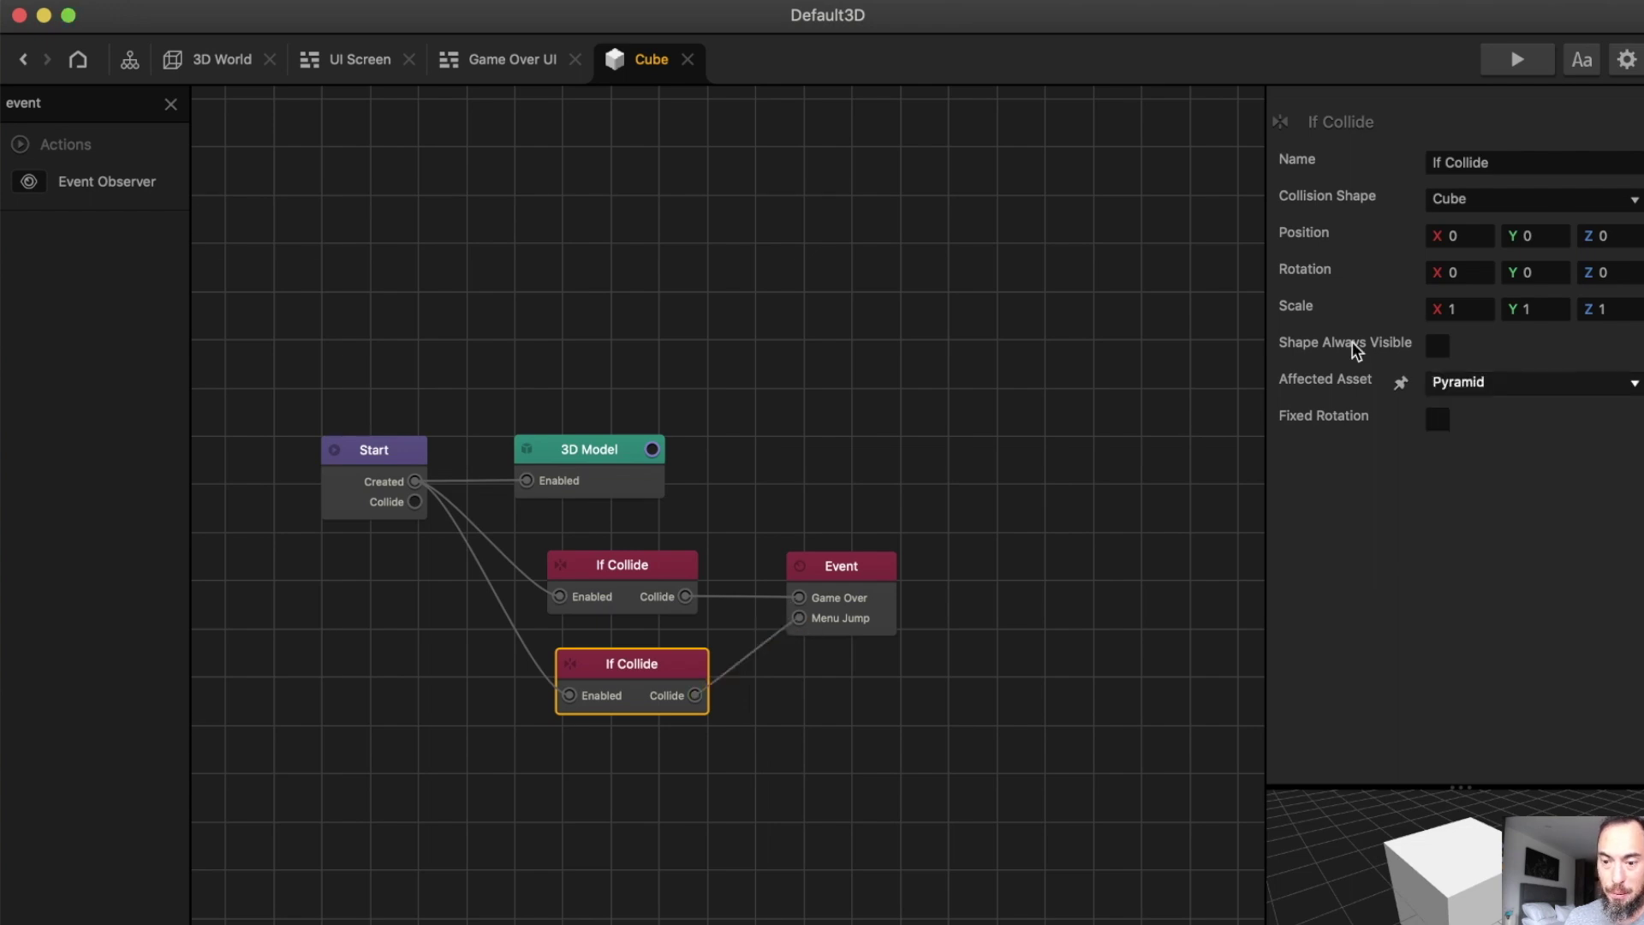
click(866, 559)
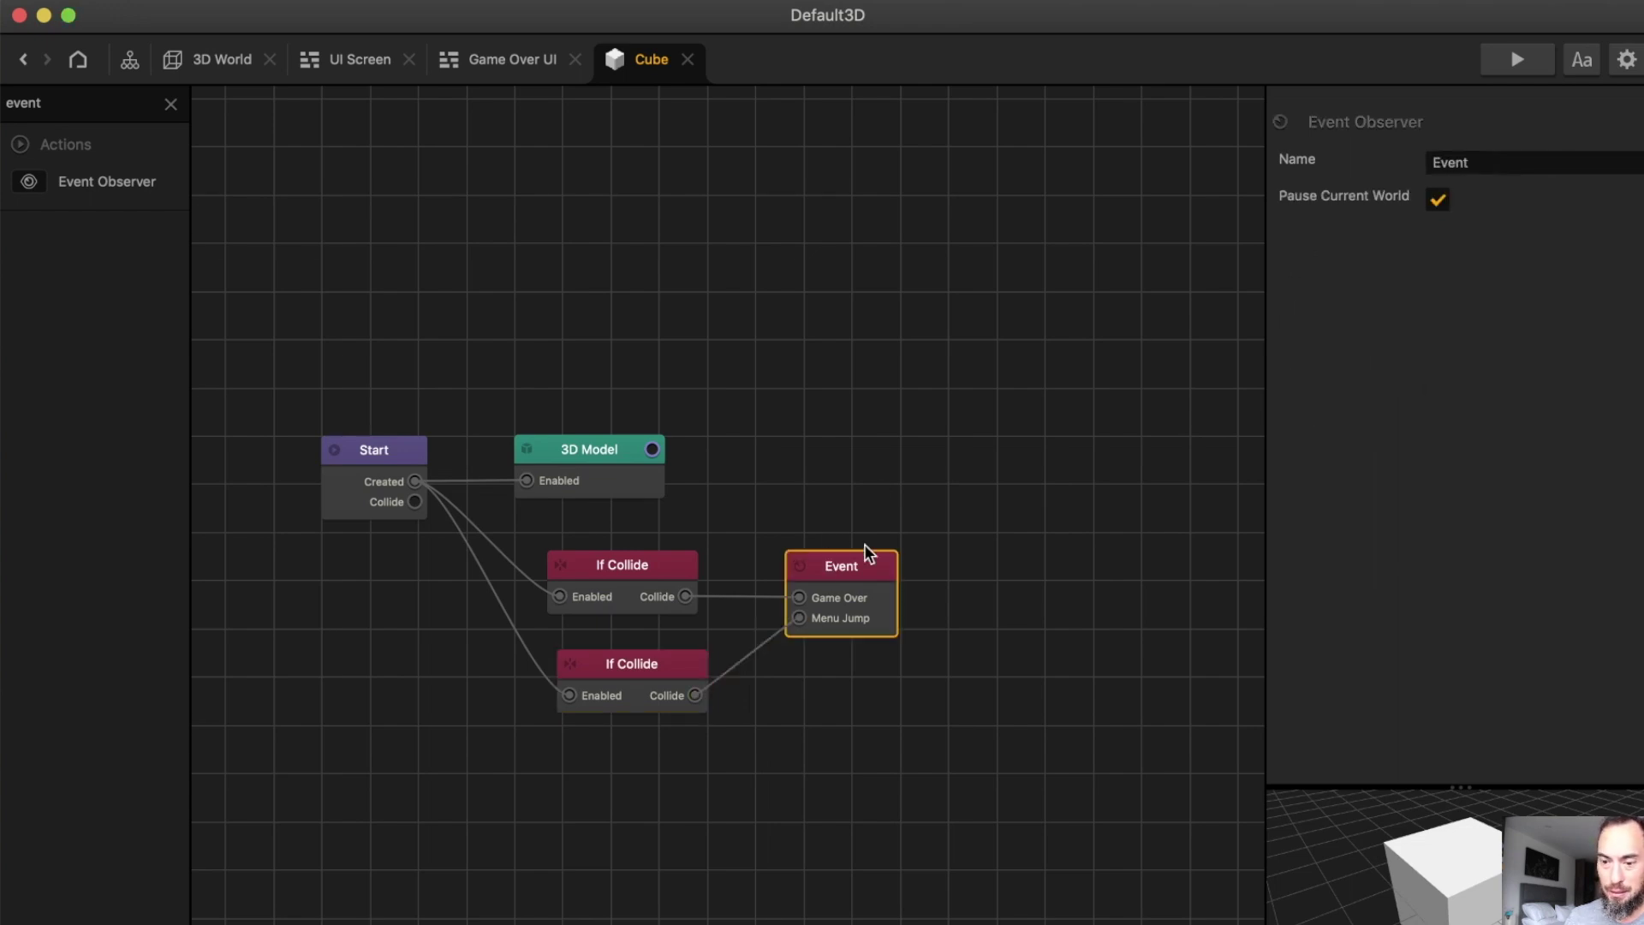
click(1513, 162)
text(Observer)
click(1185, 572)
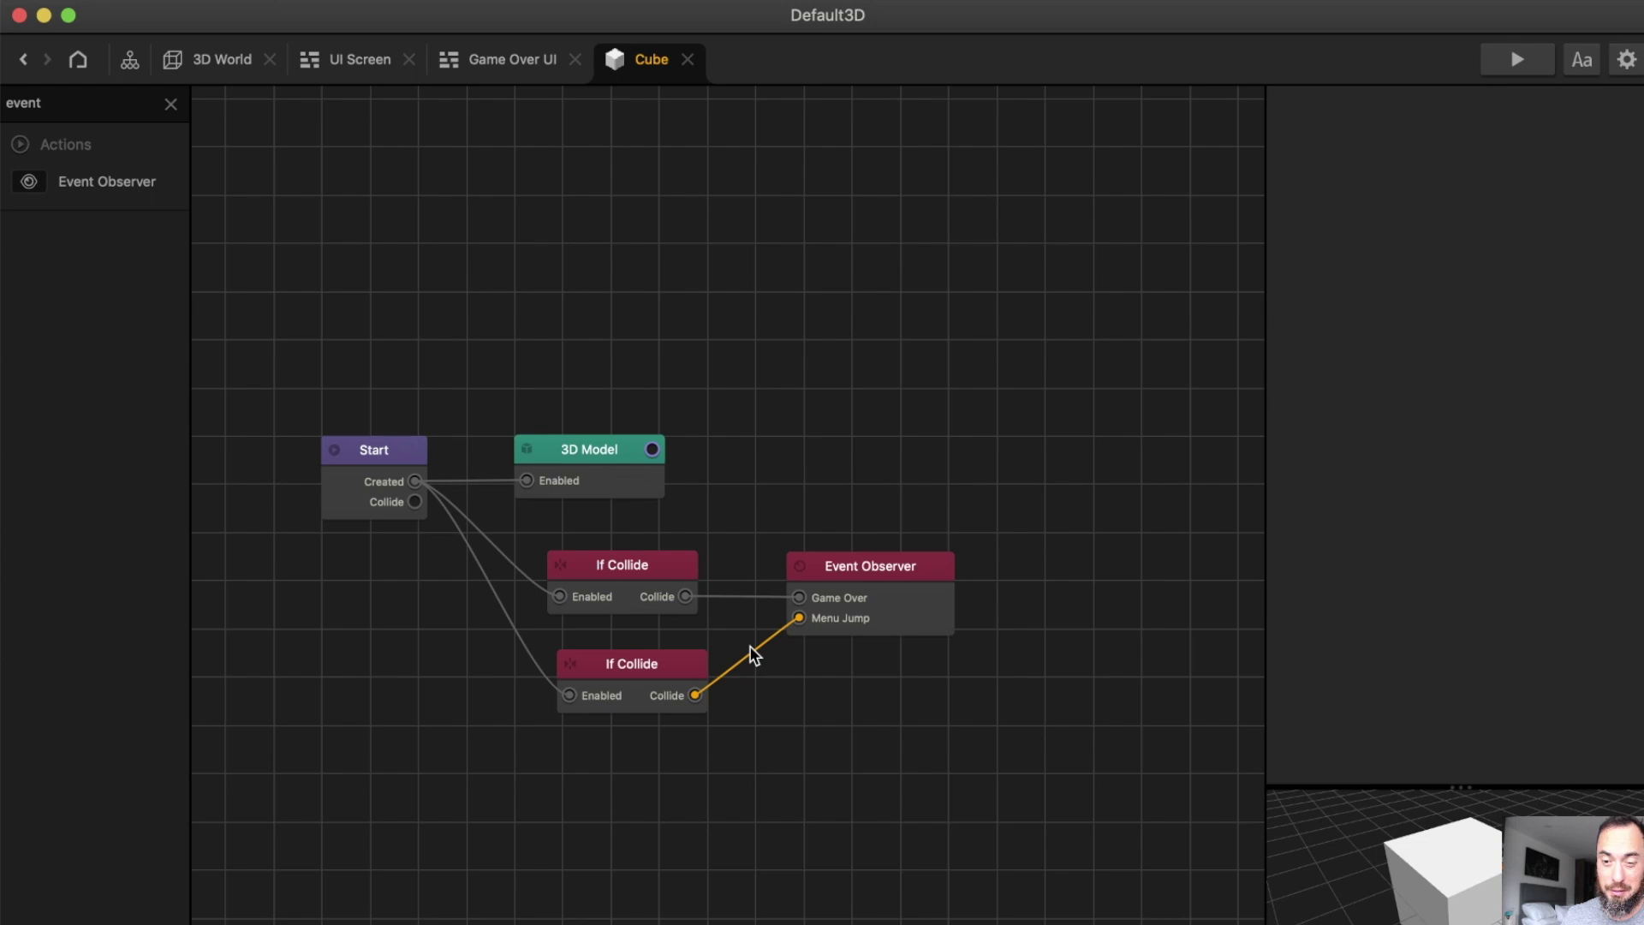
click(609, 567)
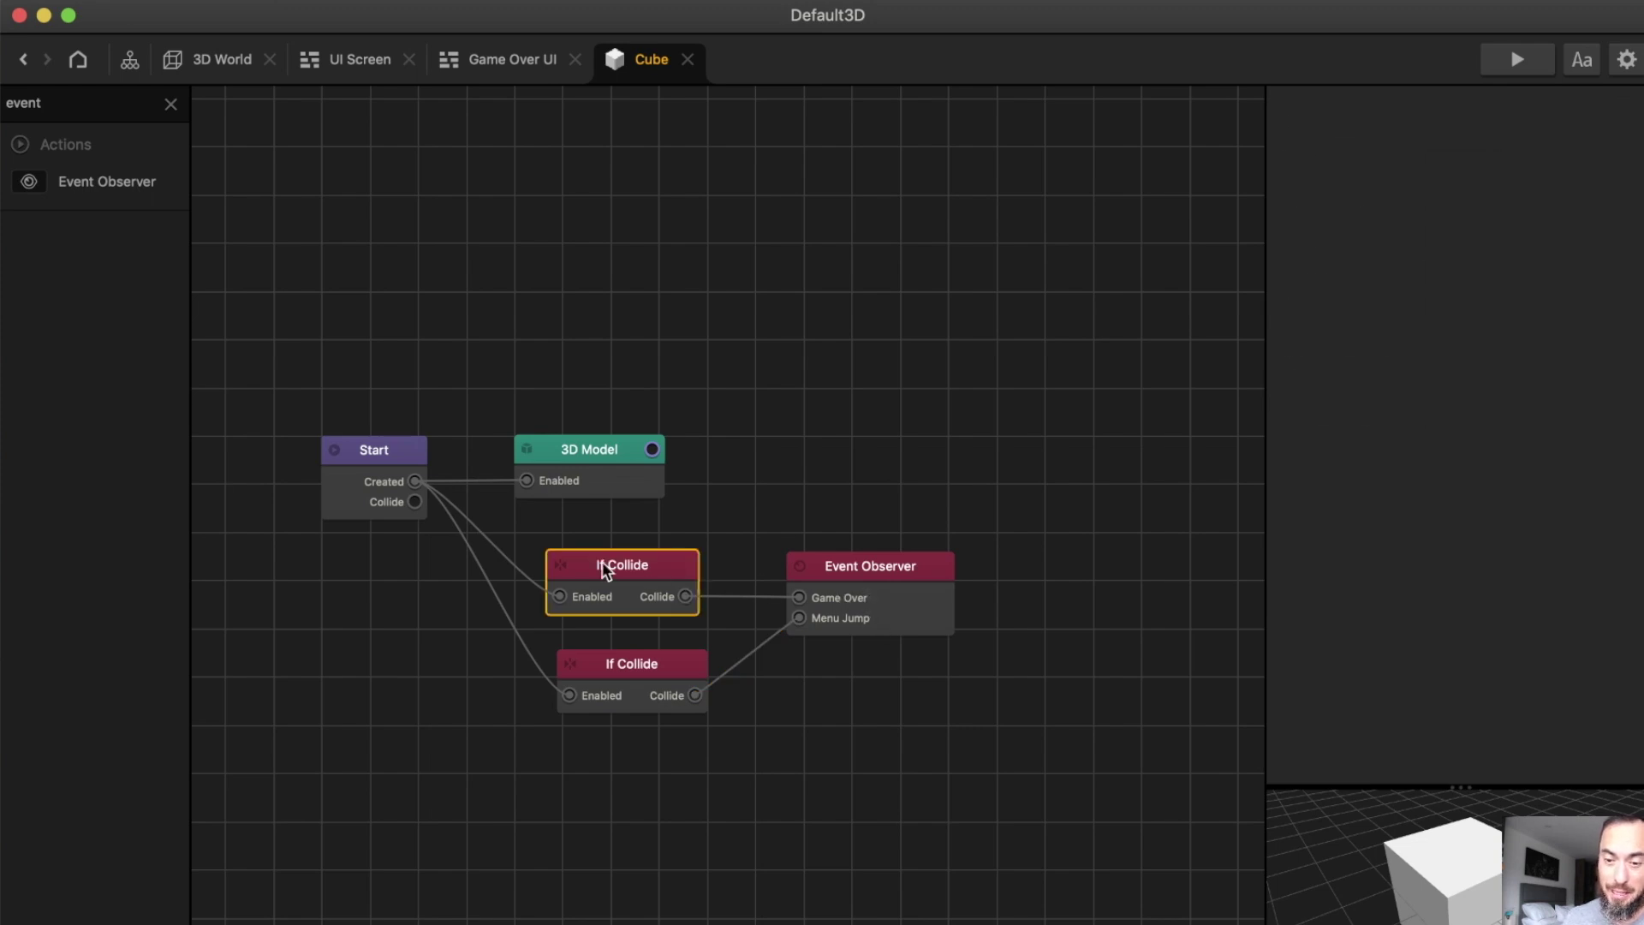
drag(624, 672, 609, 670)
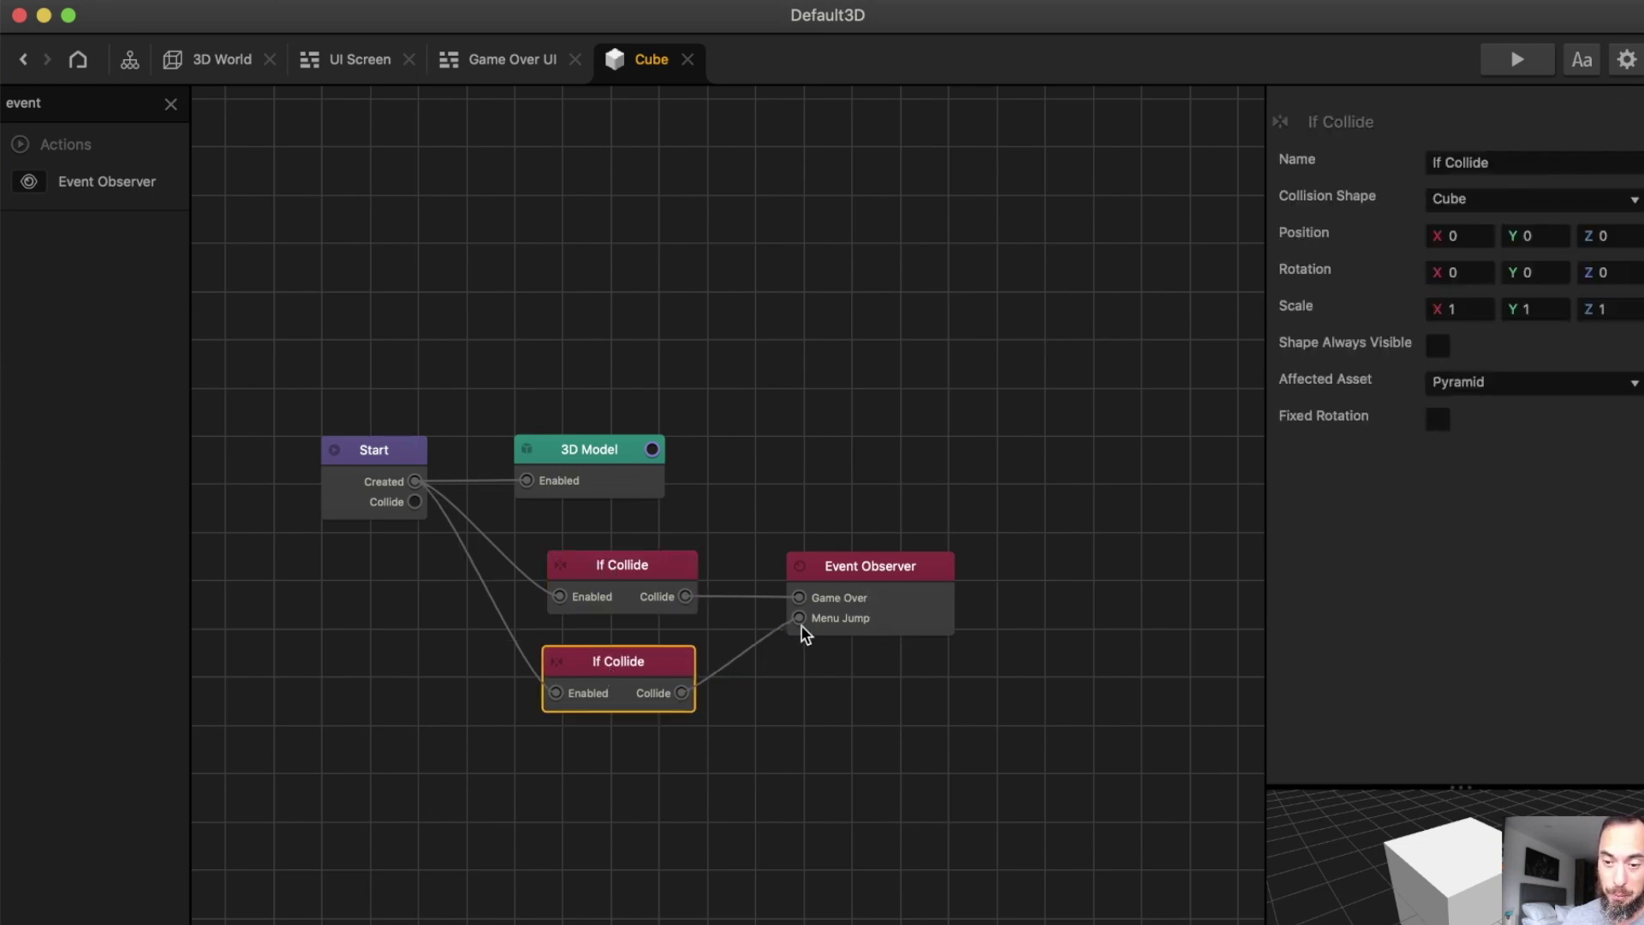
Add the Touch Move control behaviour to the Cube's logic
click(170, 104)
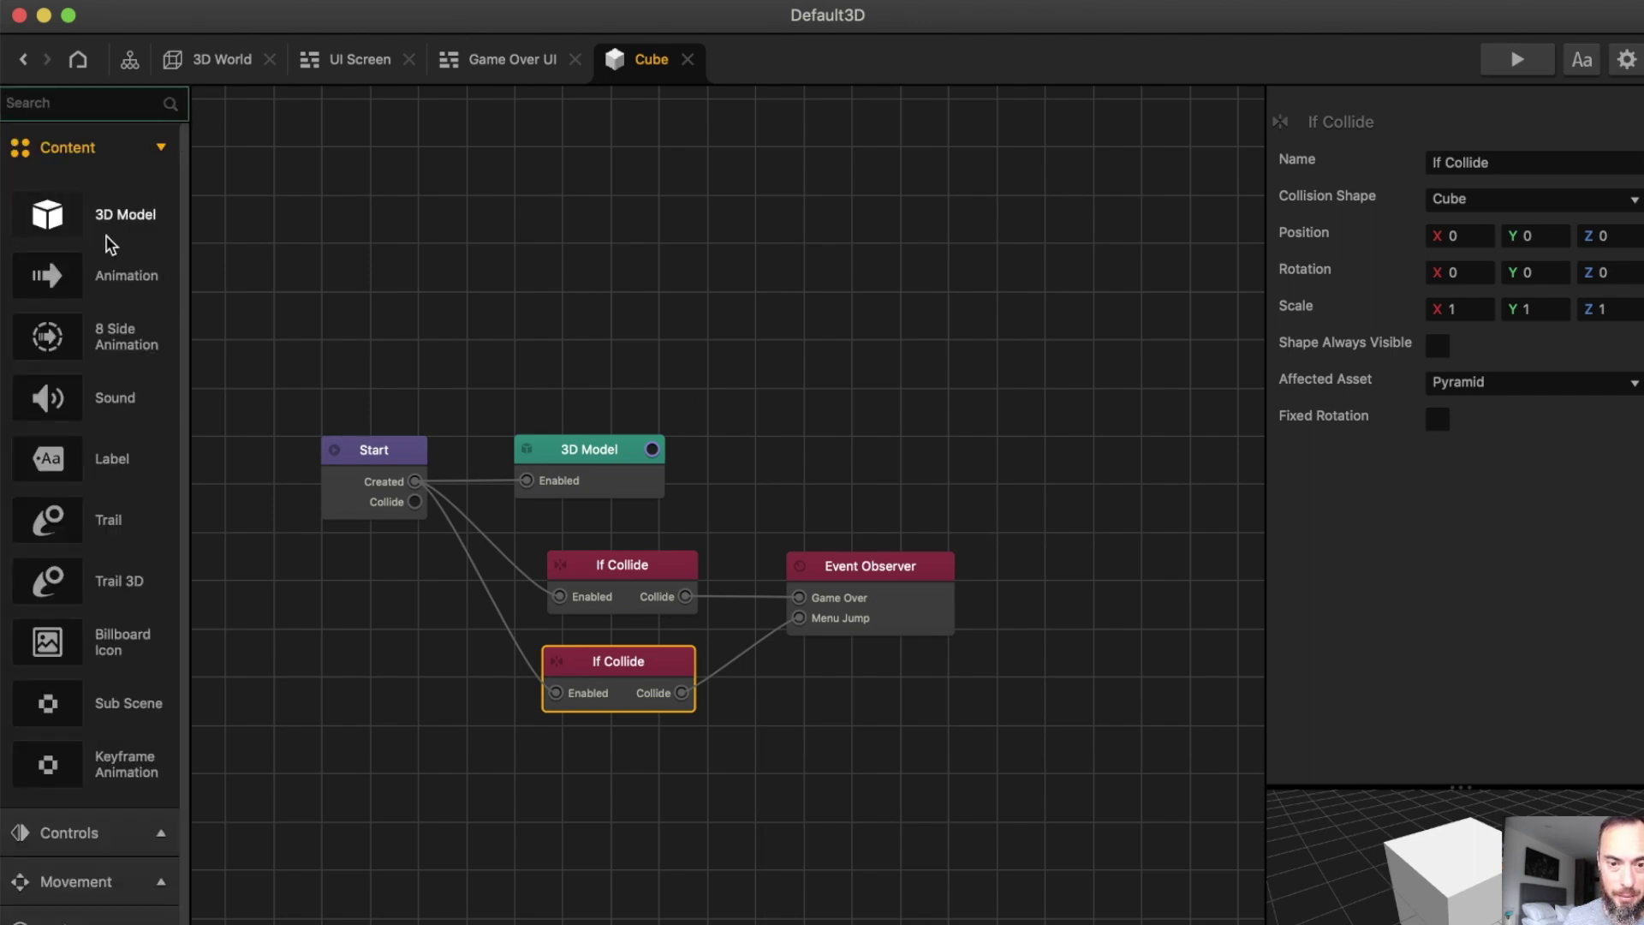
click(97, 843)
scroll(43, 899, down, 3)
drag(47, 775, 542, 312)
click(338, 59)
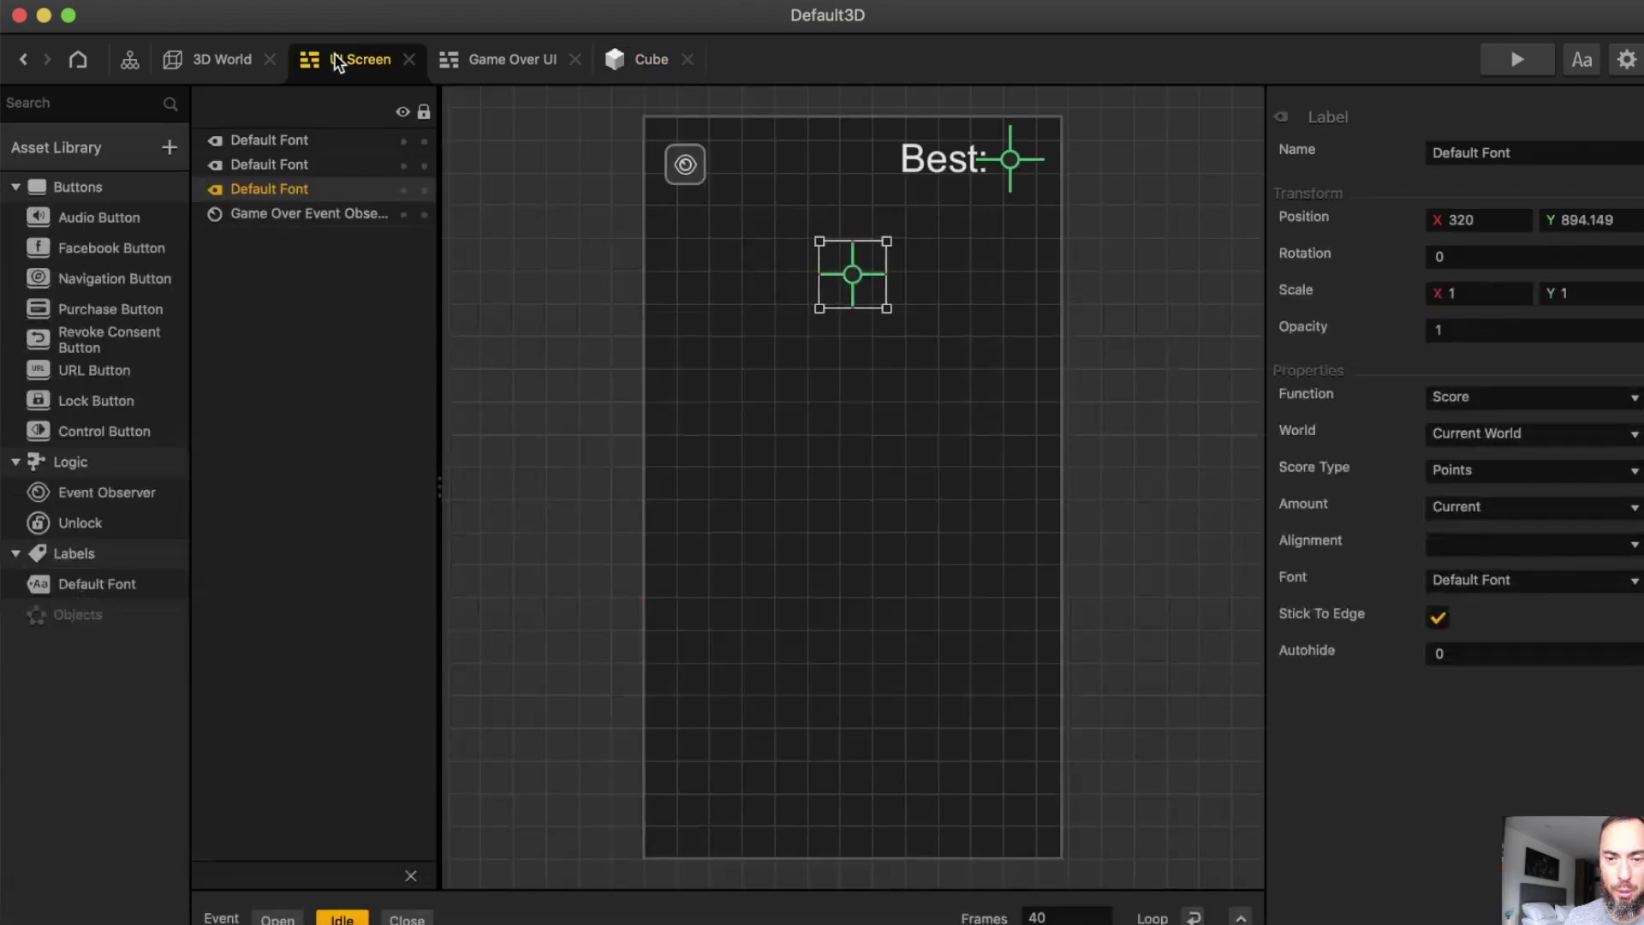
In the scene map, rearrange the nodes and wire Level Complete UI to 3D World's event output
click(207, 57)
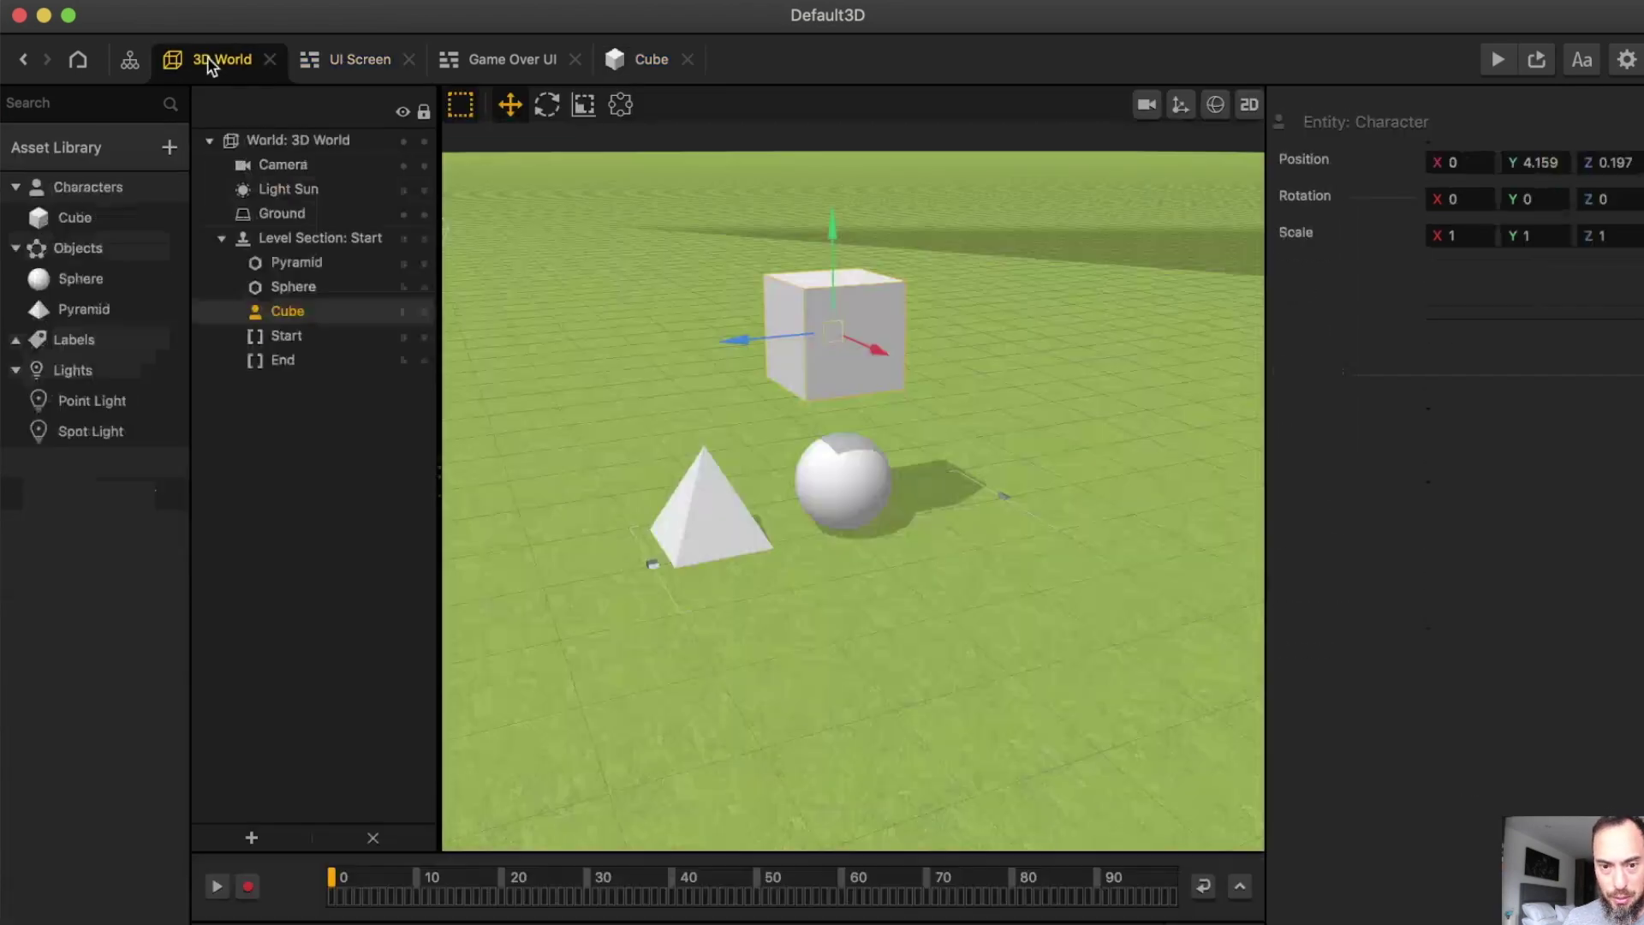
click(510, 65)
click(129, 62)
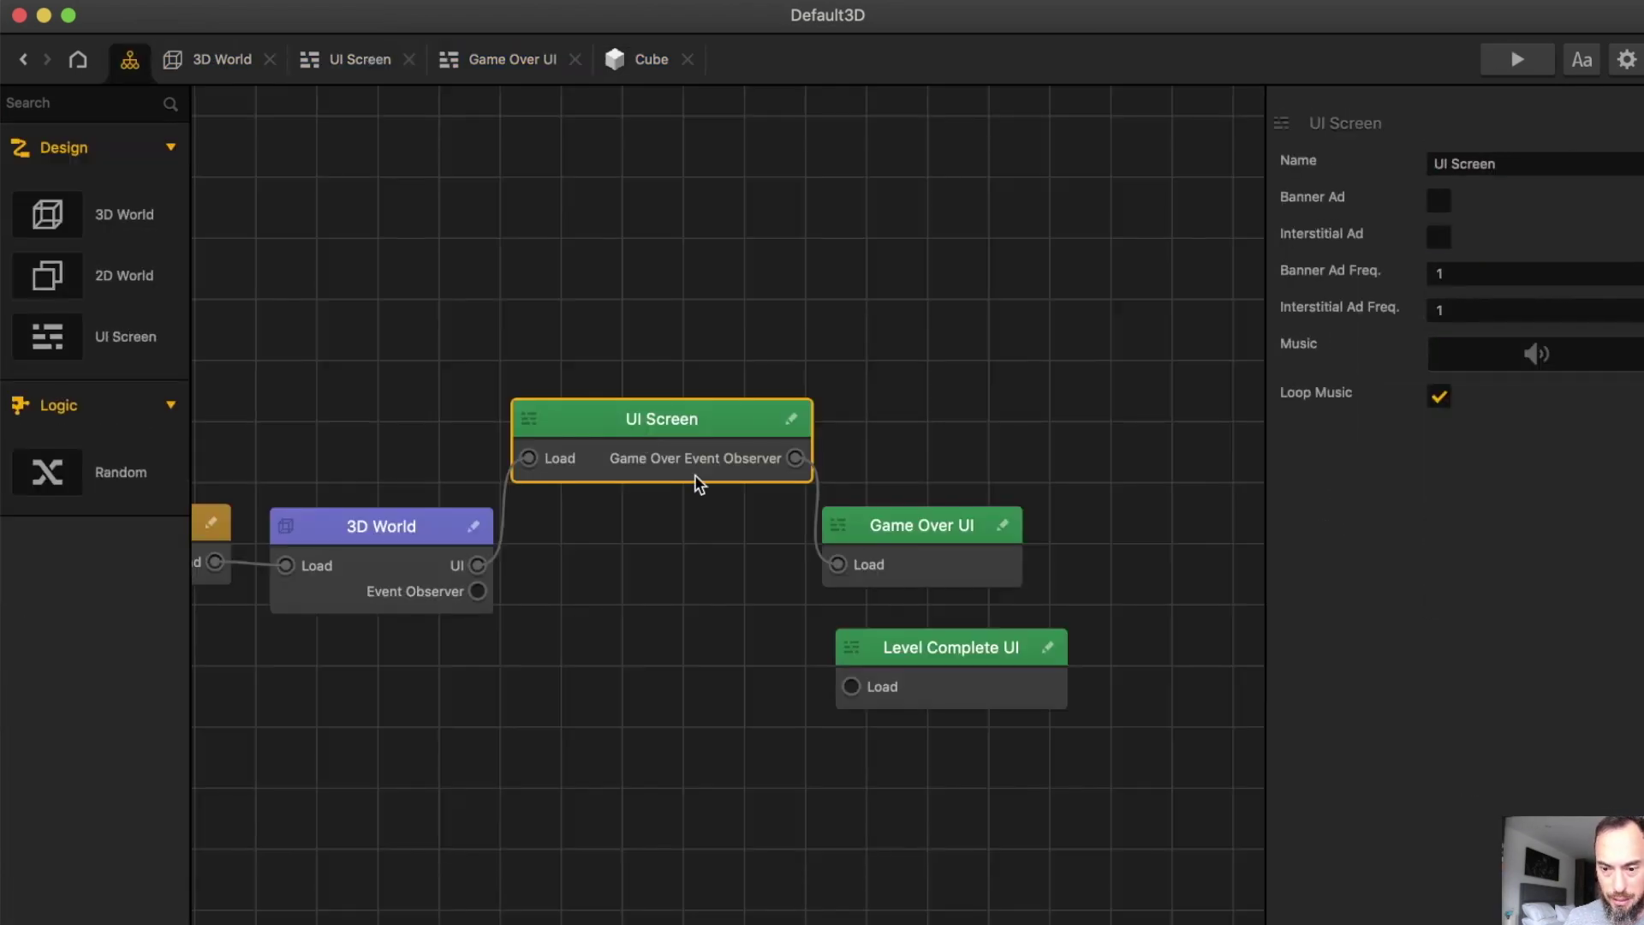
drag(969, 525, 1074, 518)
drag(626, 478, 680, 570)
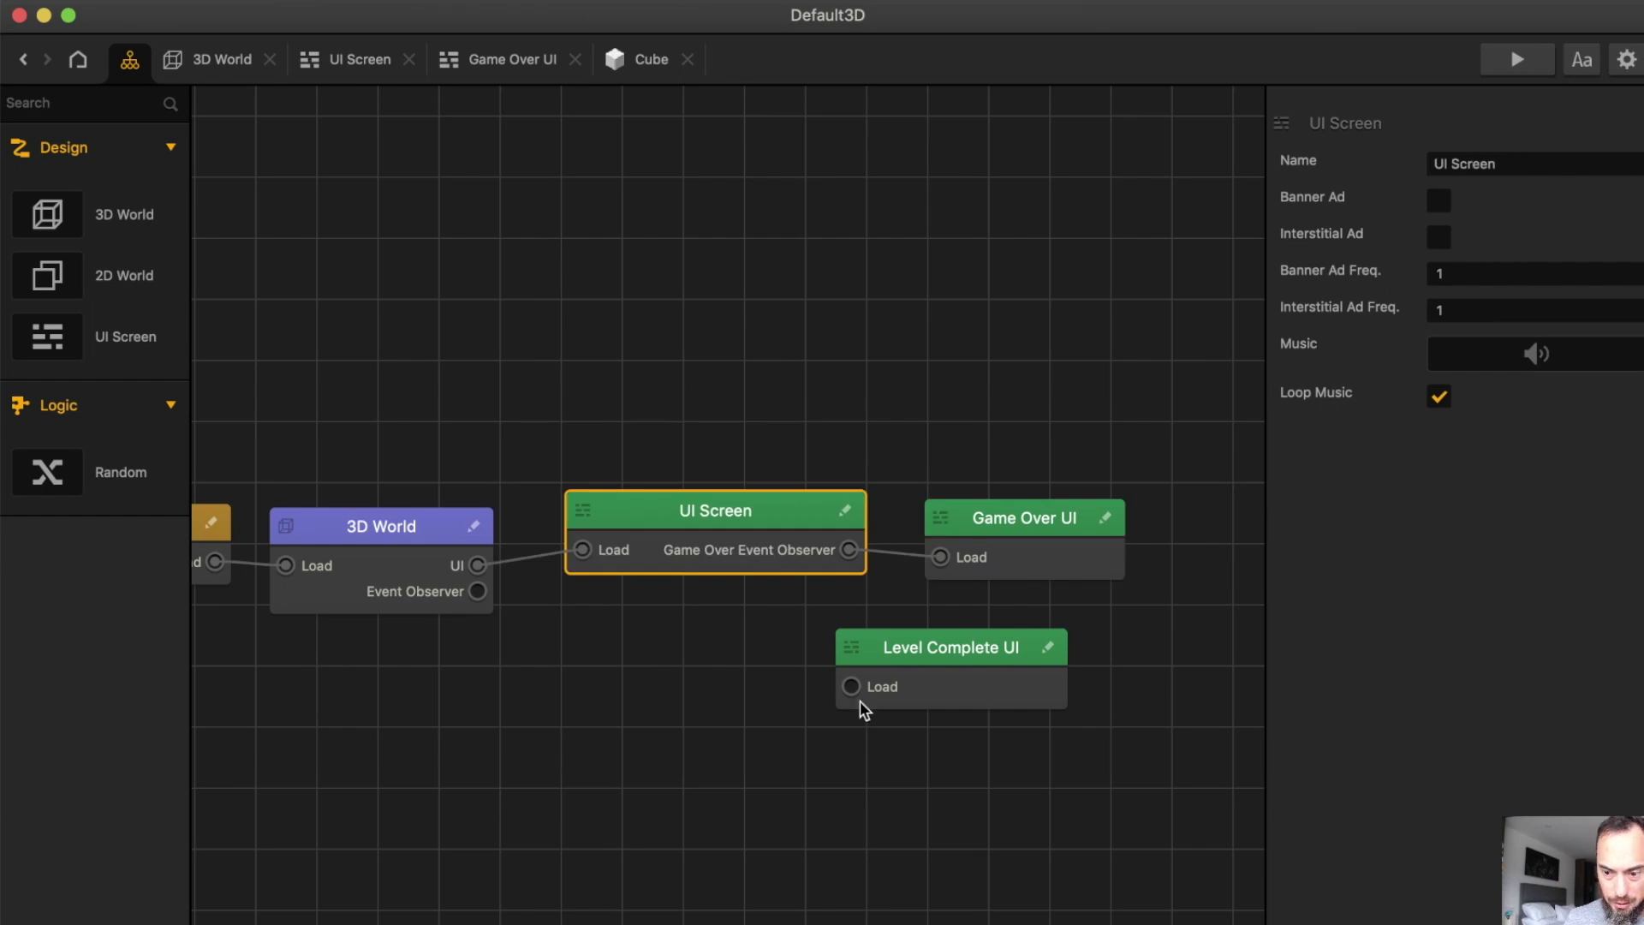
drag(851, 686, 477, 591)
Rename the Cube's Event Observer node to 'Level Complete'
double_click(438, 560)
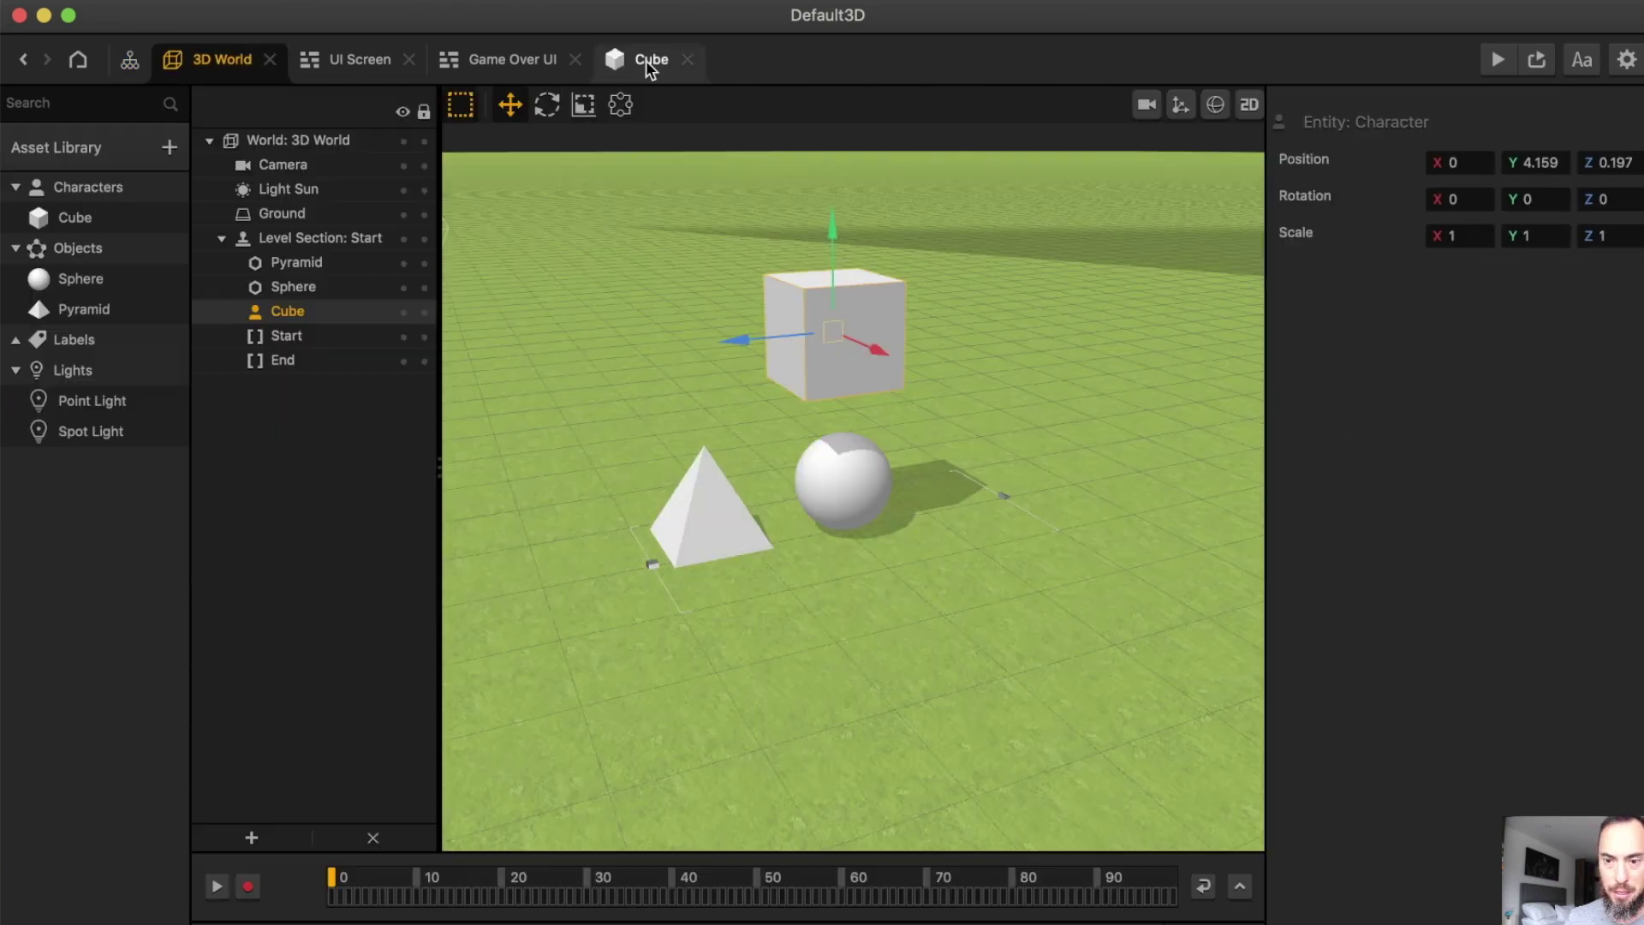
click(650, 62)
click(844, 553)
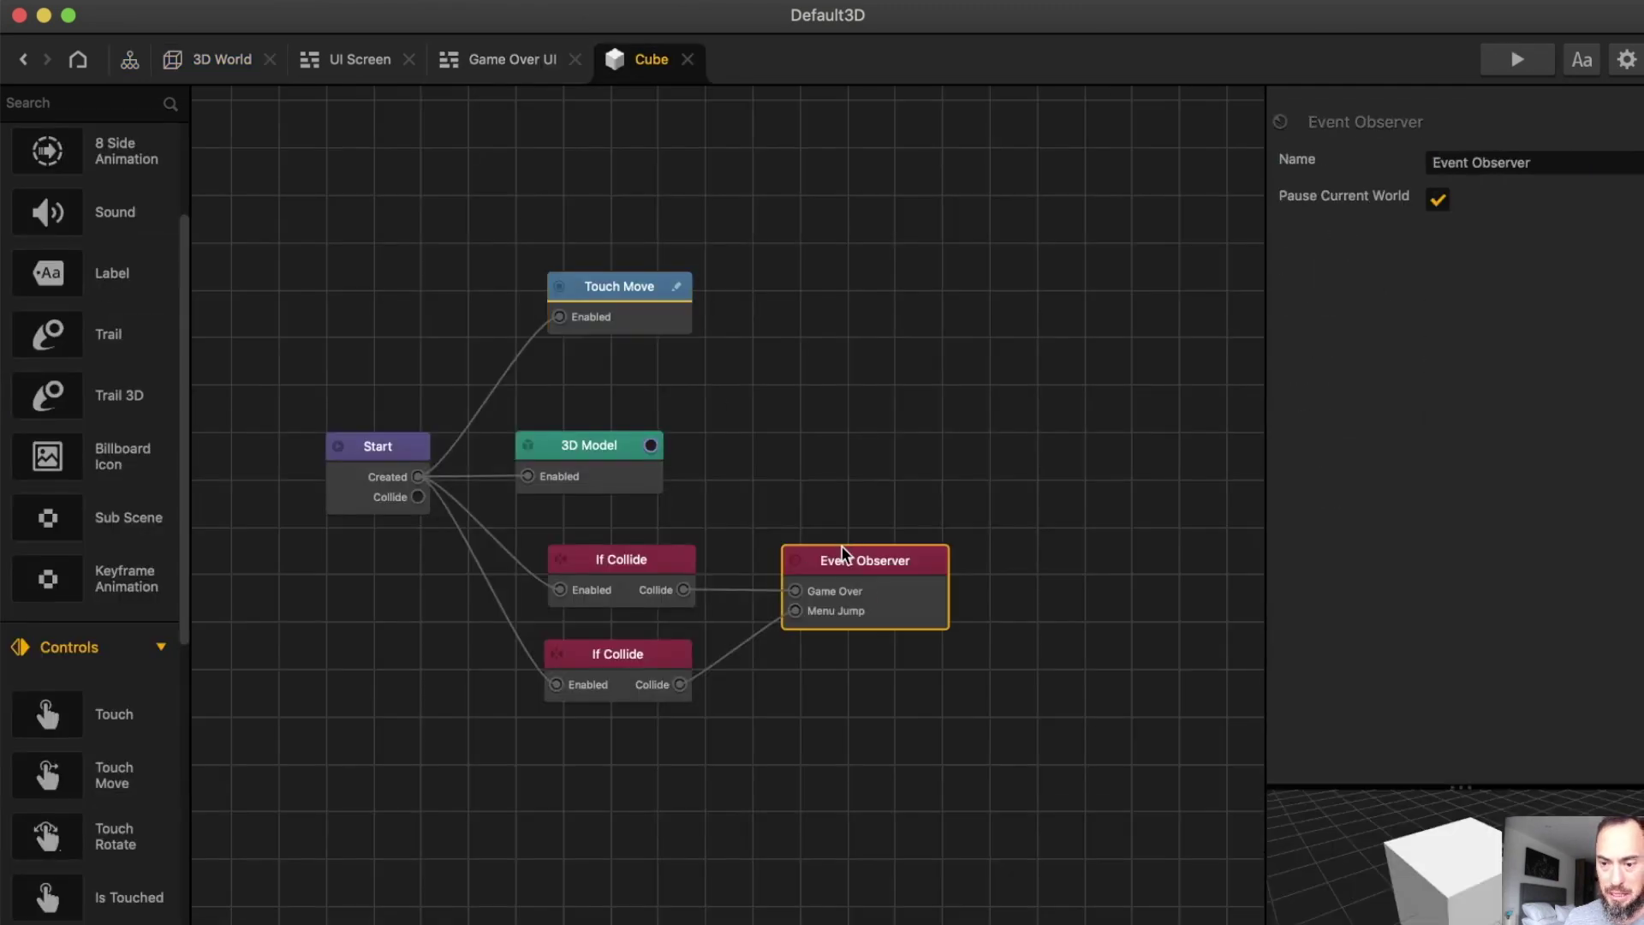
click(1509, 164)
text(Level Complete)
key(Return)
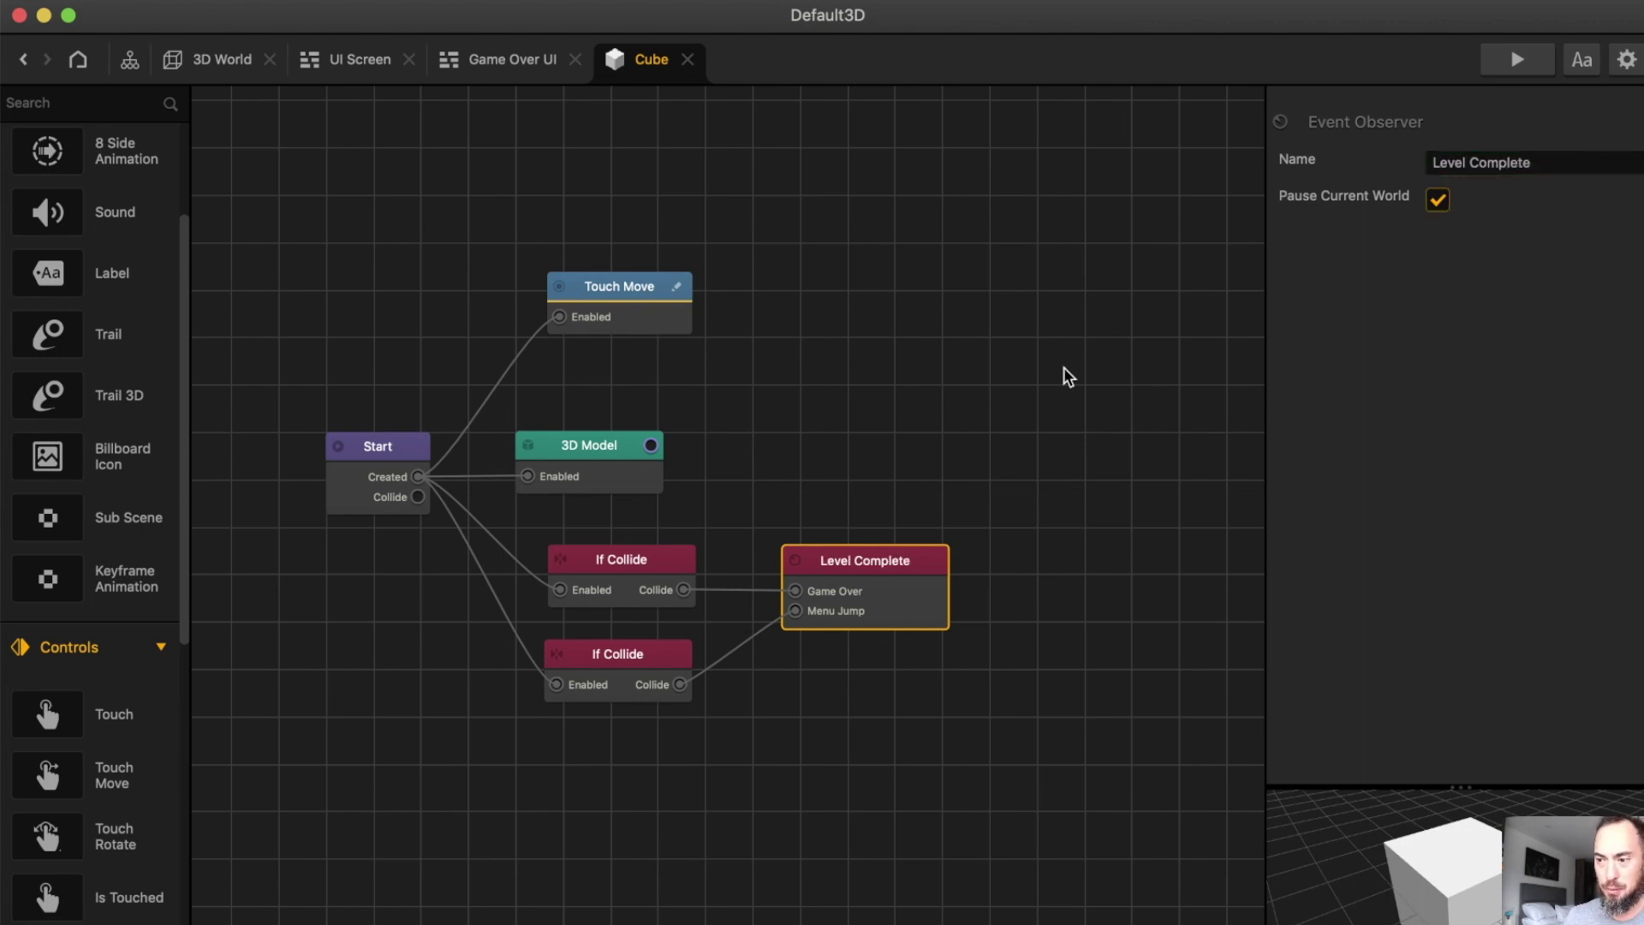
click(1008, 411)
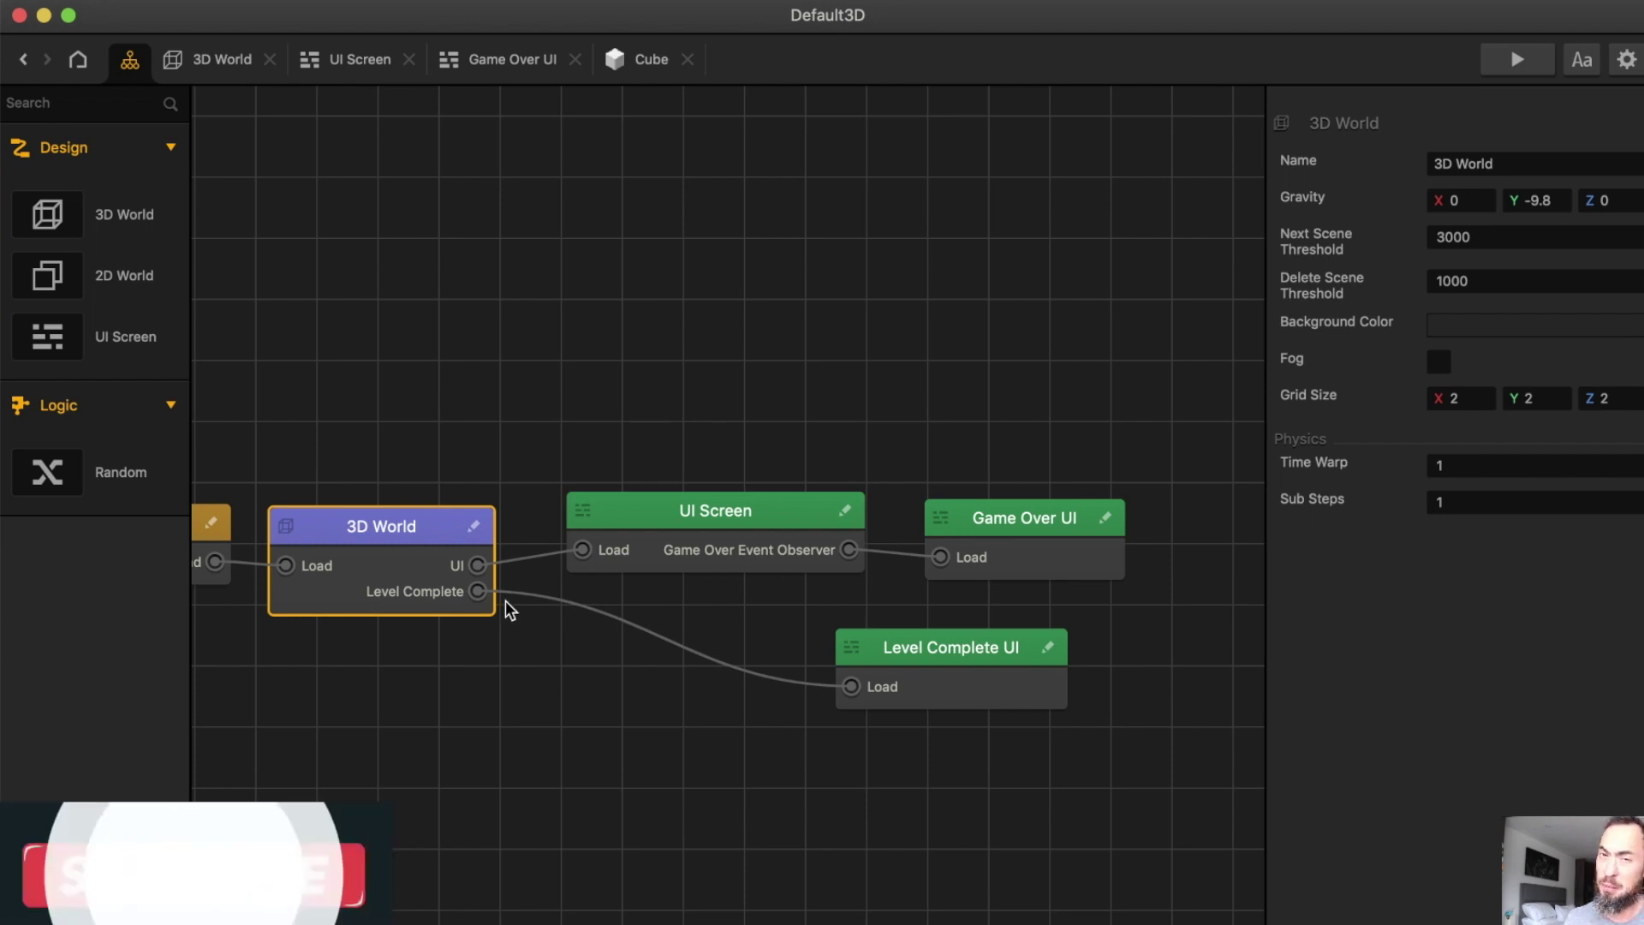
Rename the Level Complete UI labels to Continue, Score and Level Score
click(519, 68)
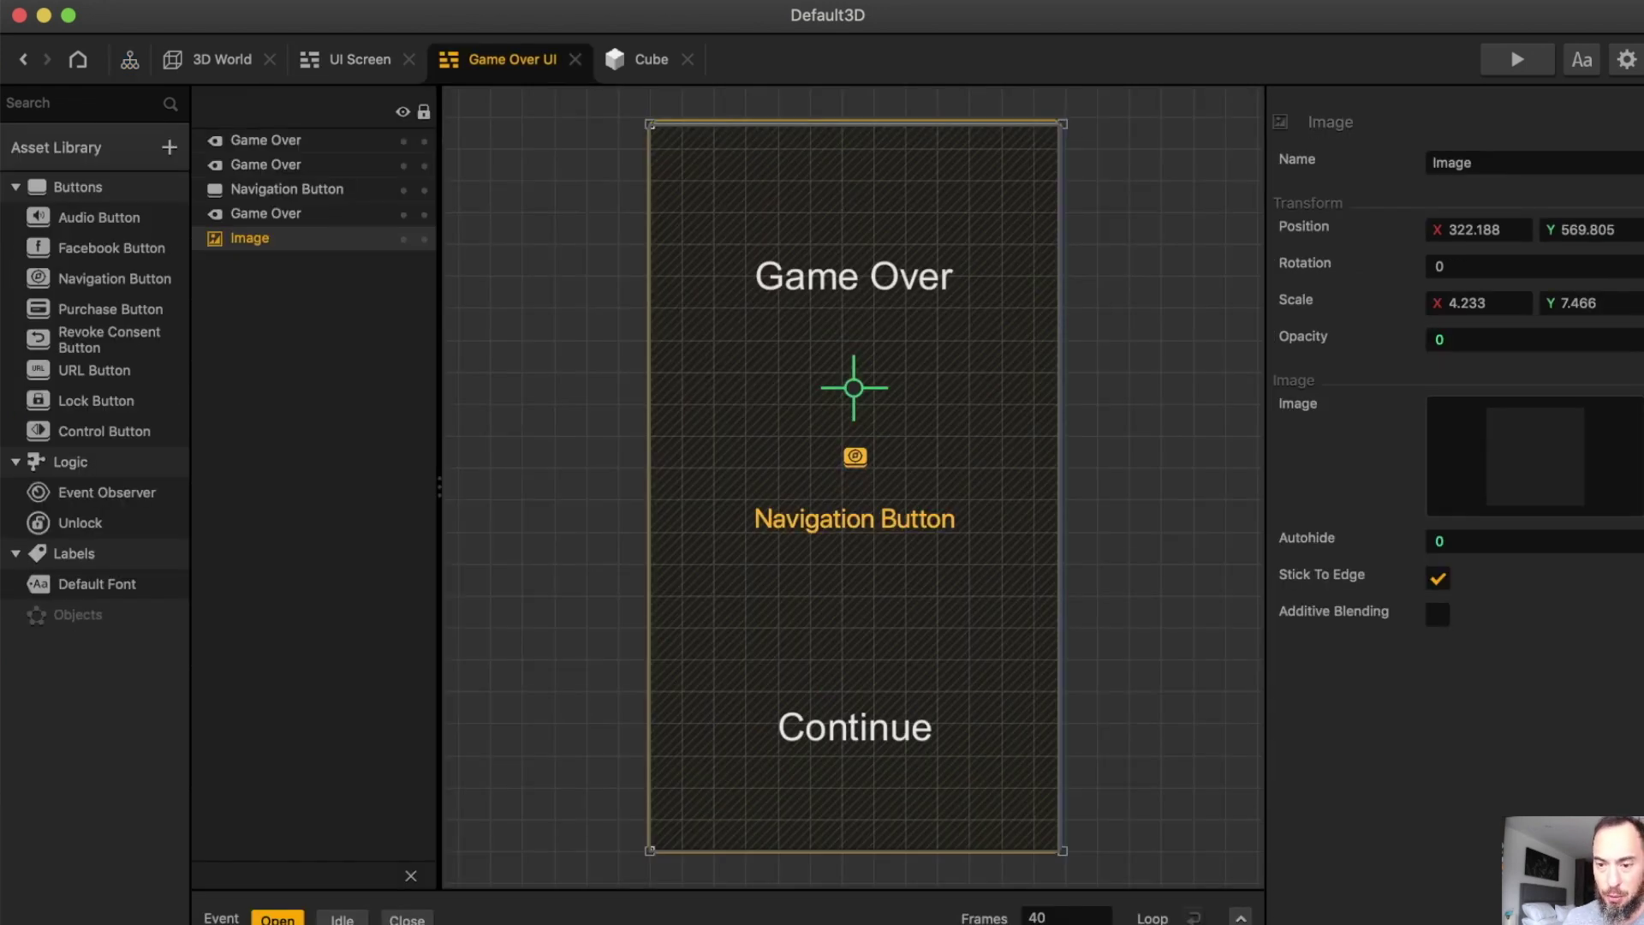
click(328, 68)
click(217, 63)
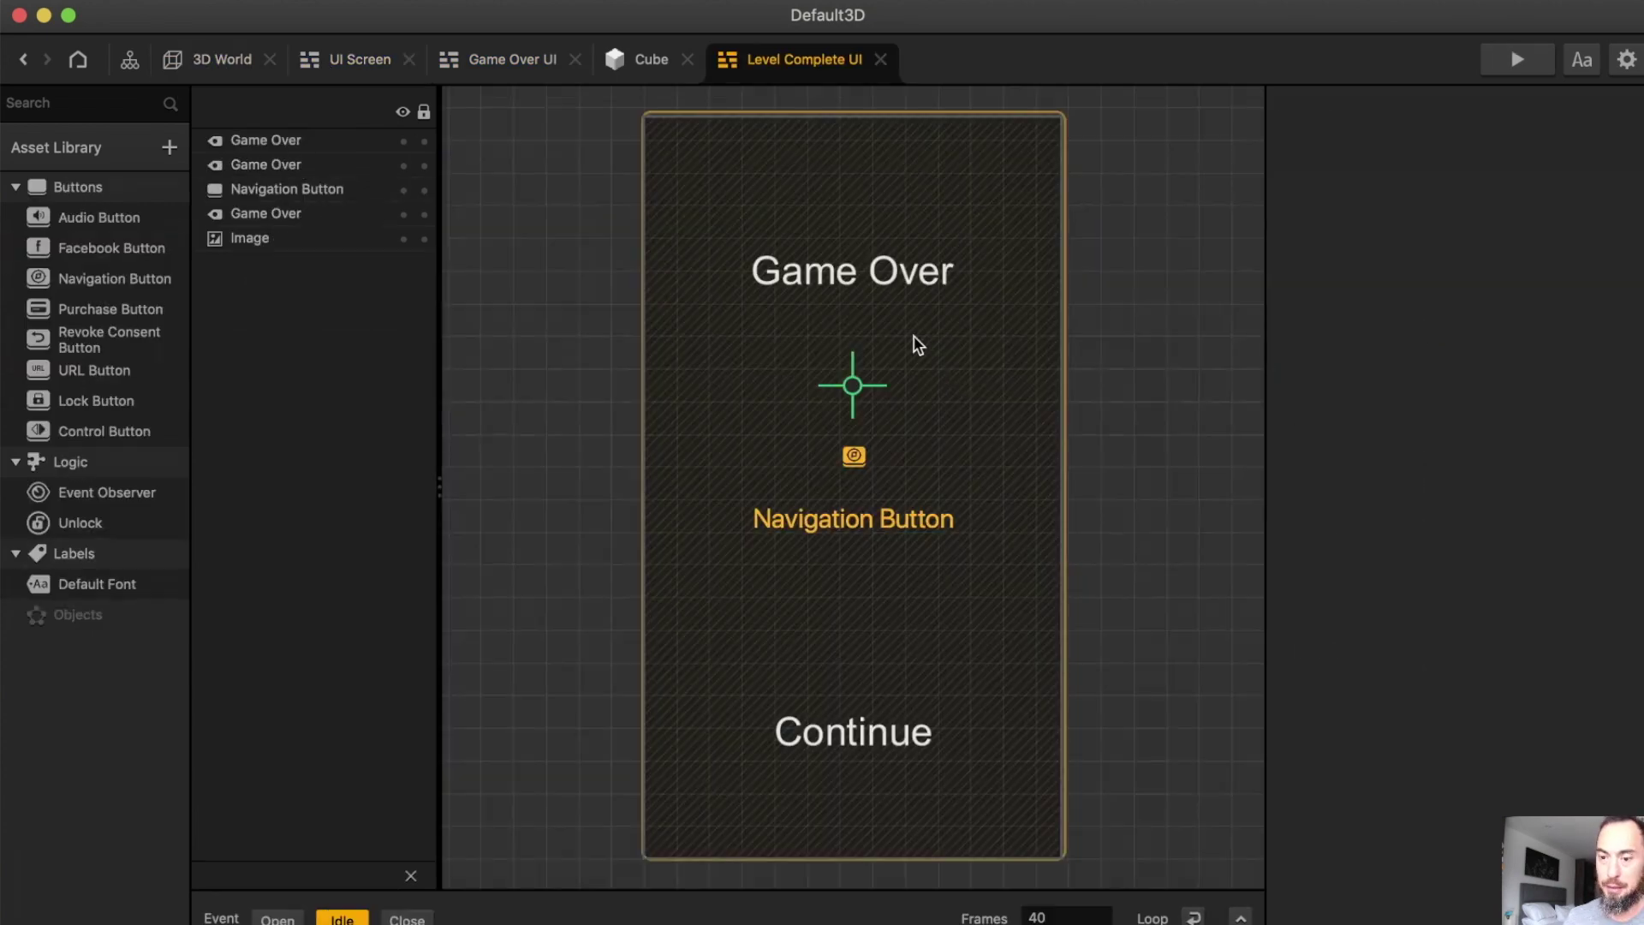
click(314, 163)
click(318, 142)
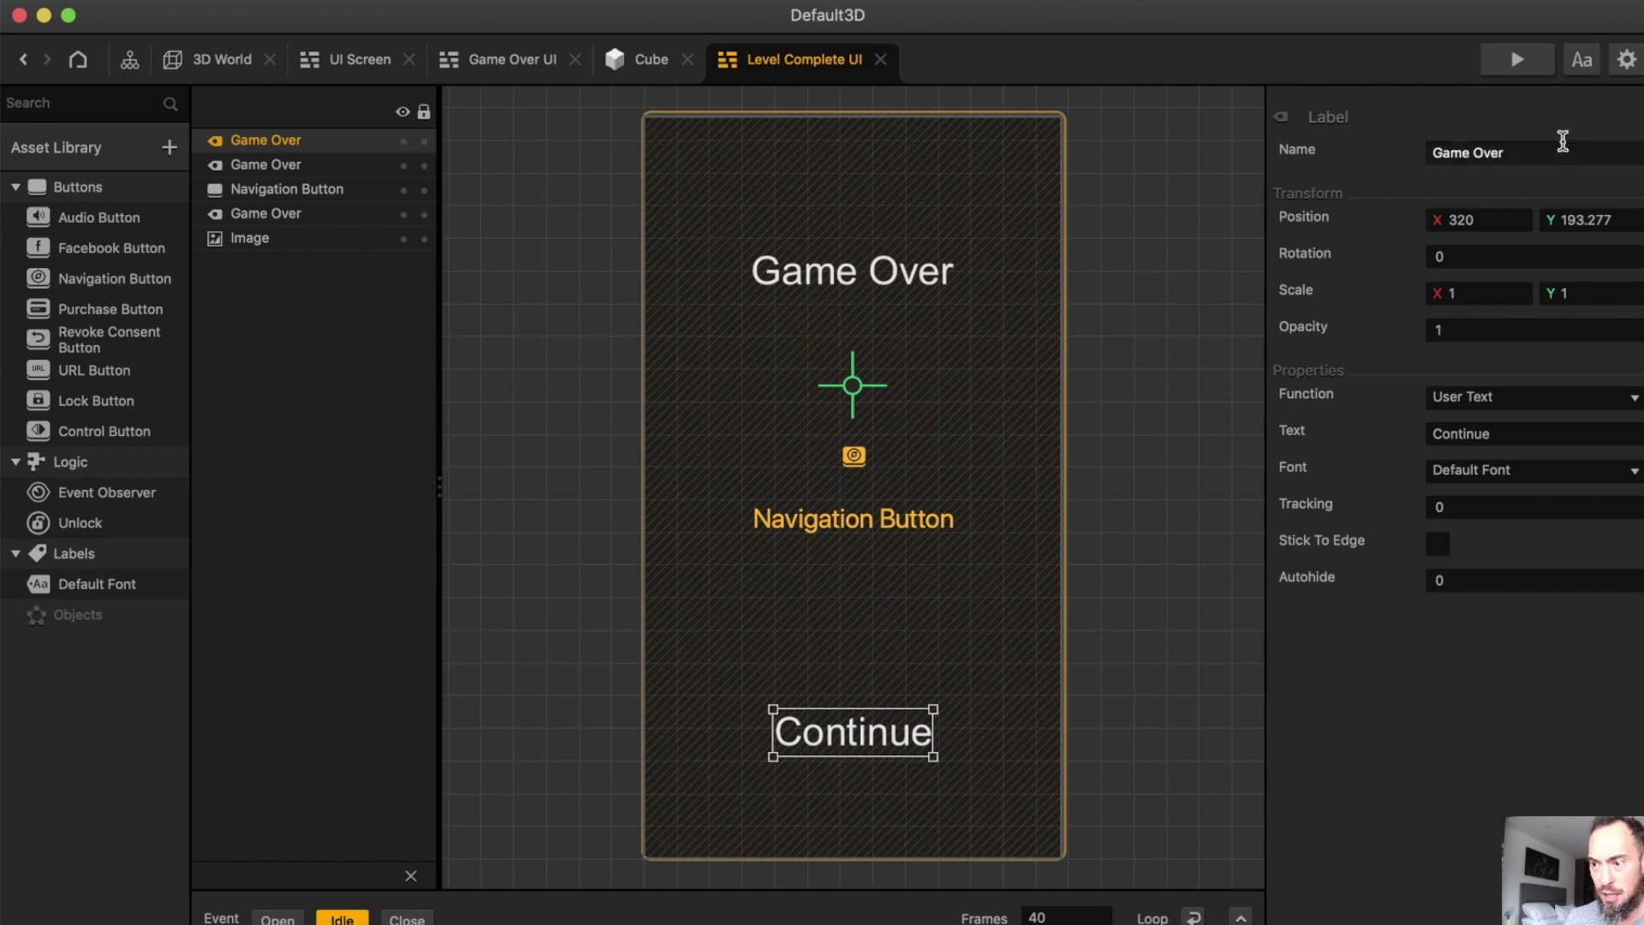
click(1562, 148)
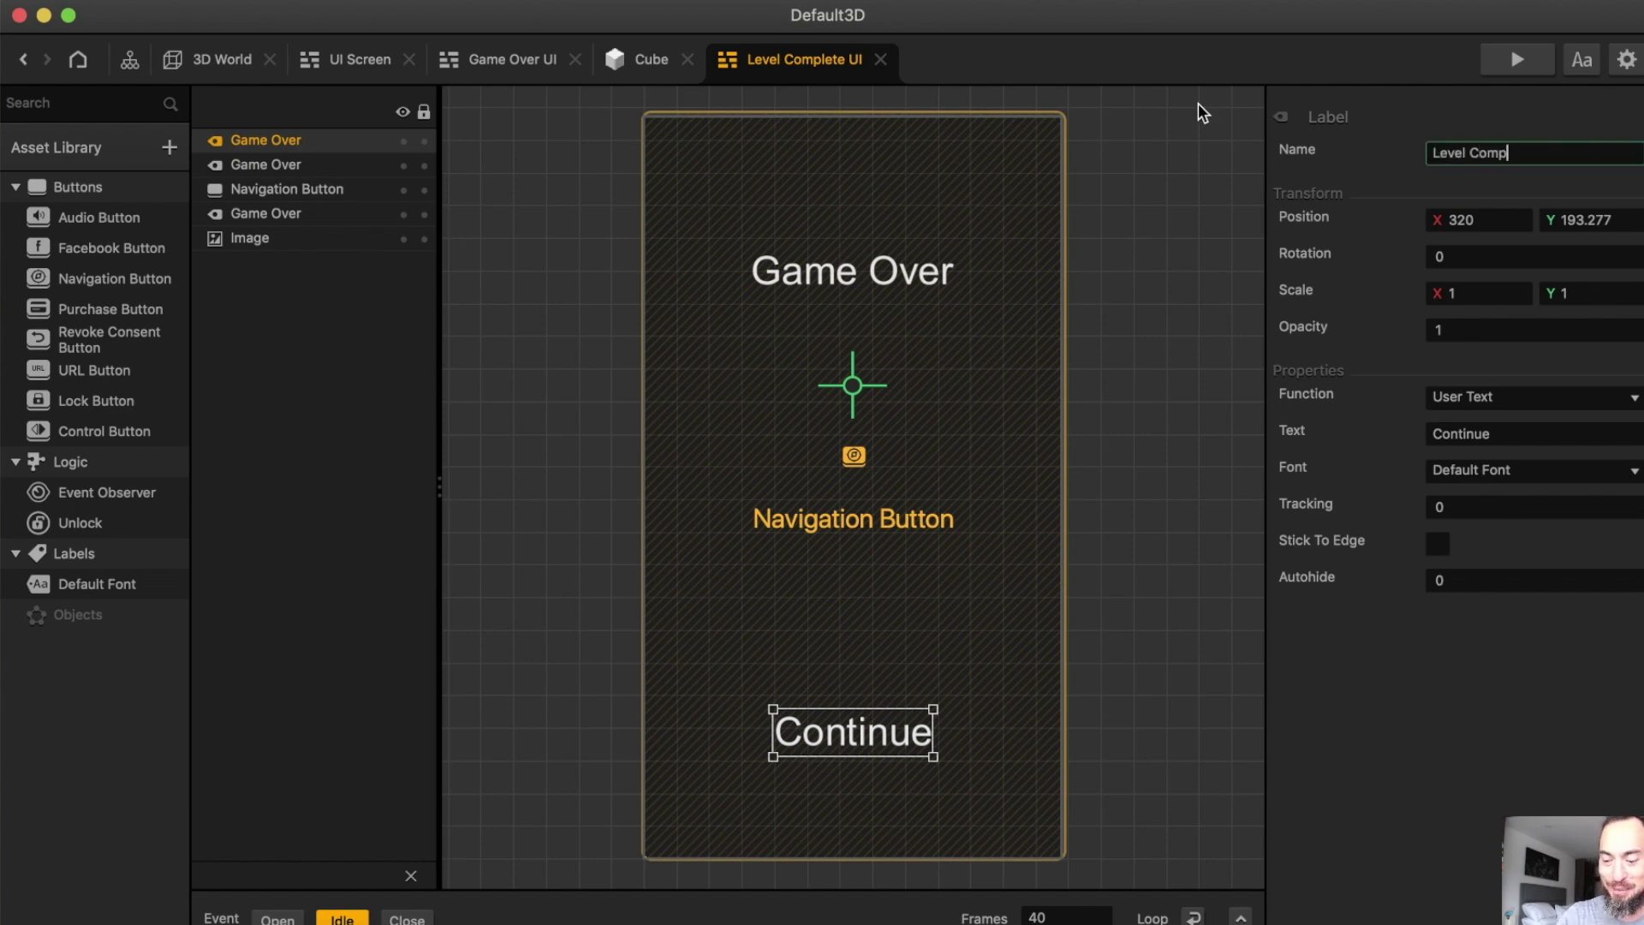
click(1549, 439)
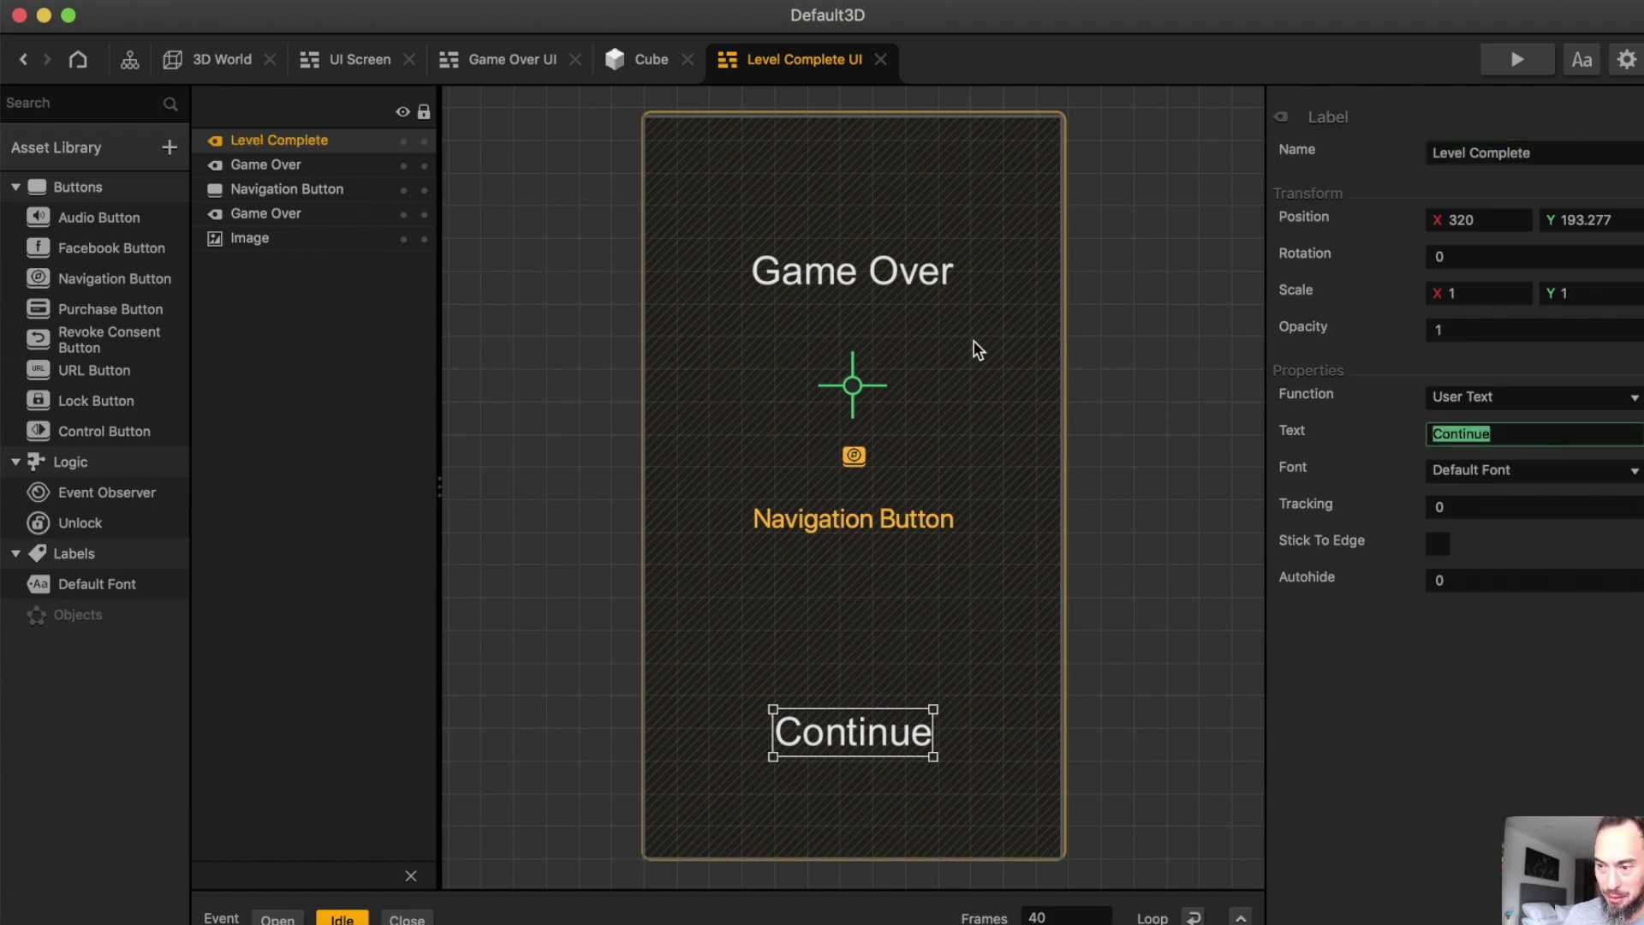
drag(1549, 153, 1263, 132)
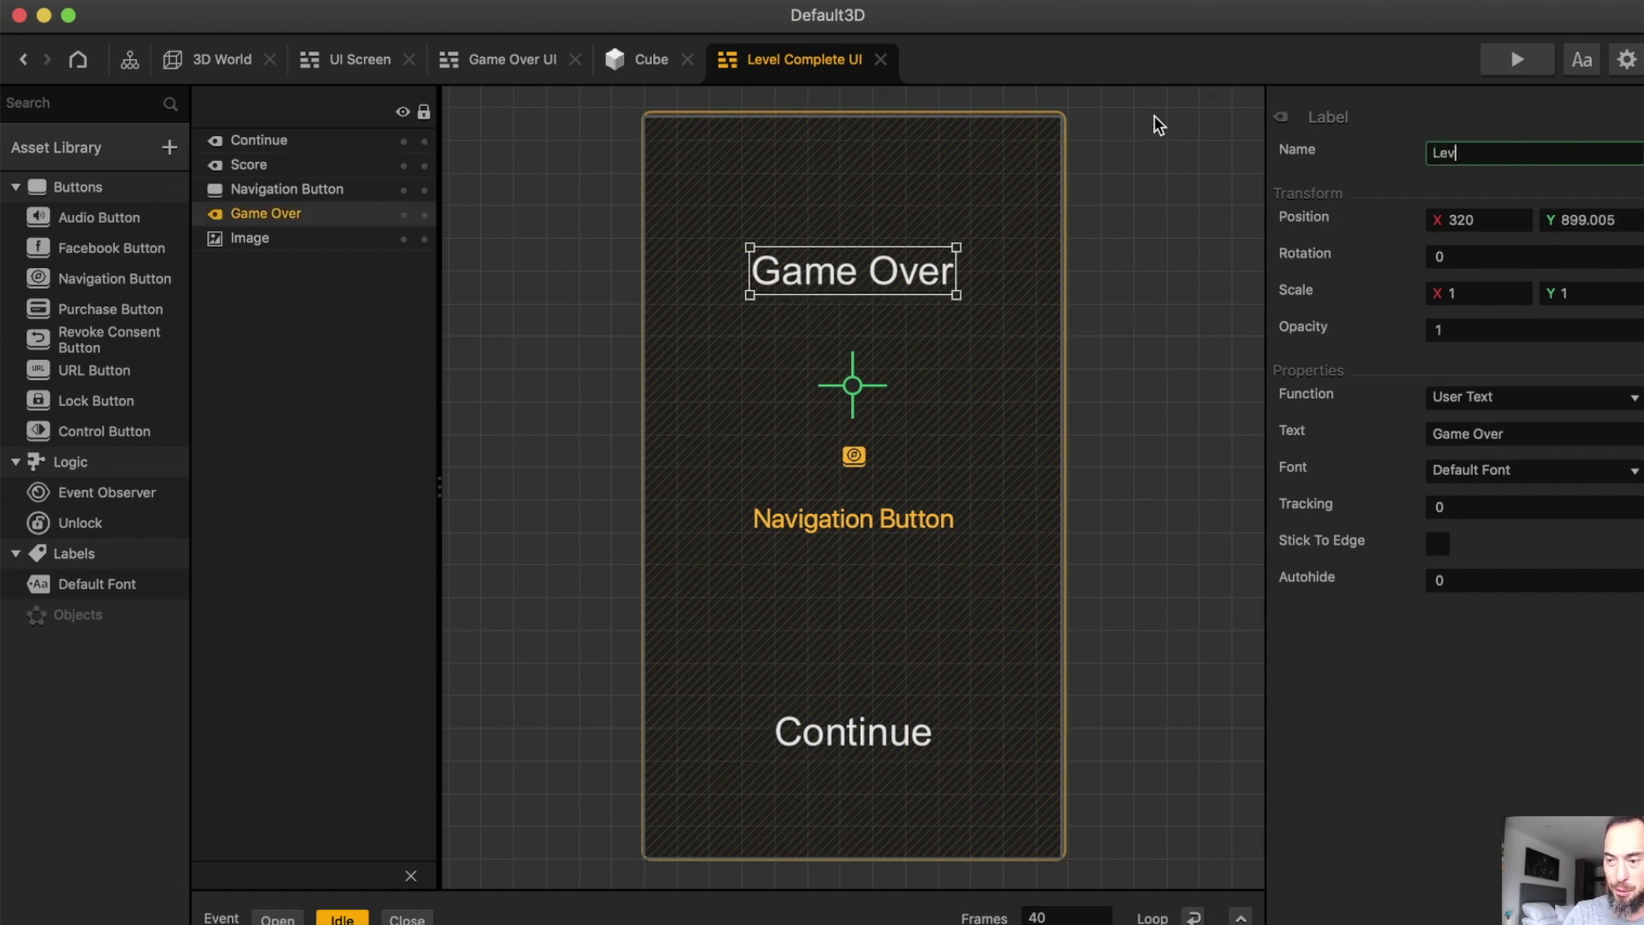
key(Tab)
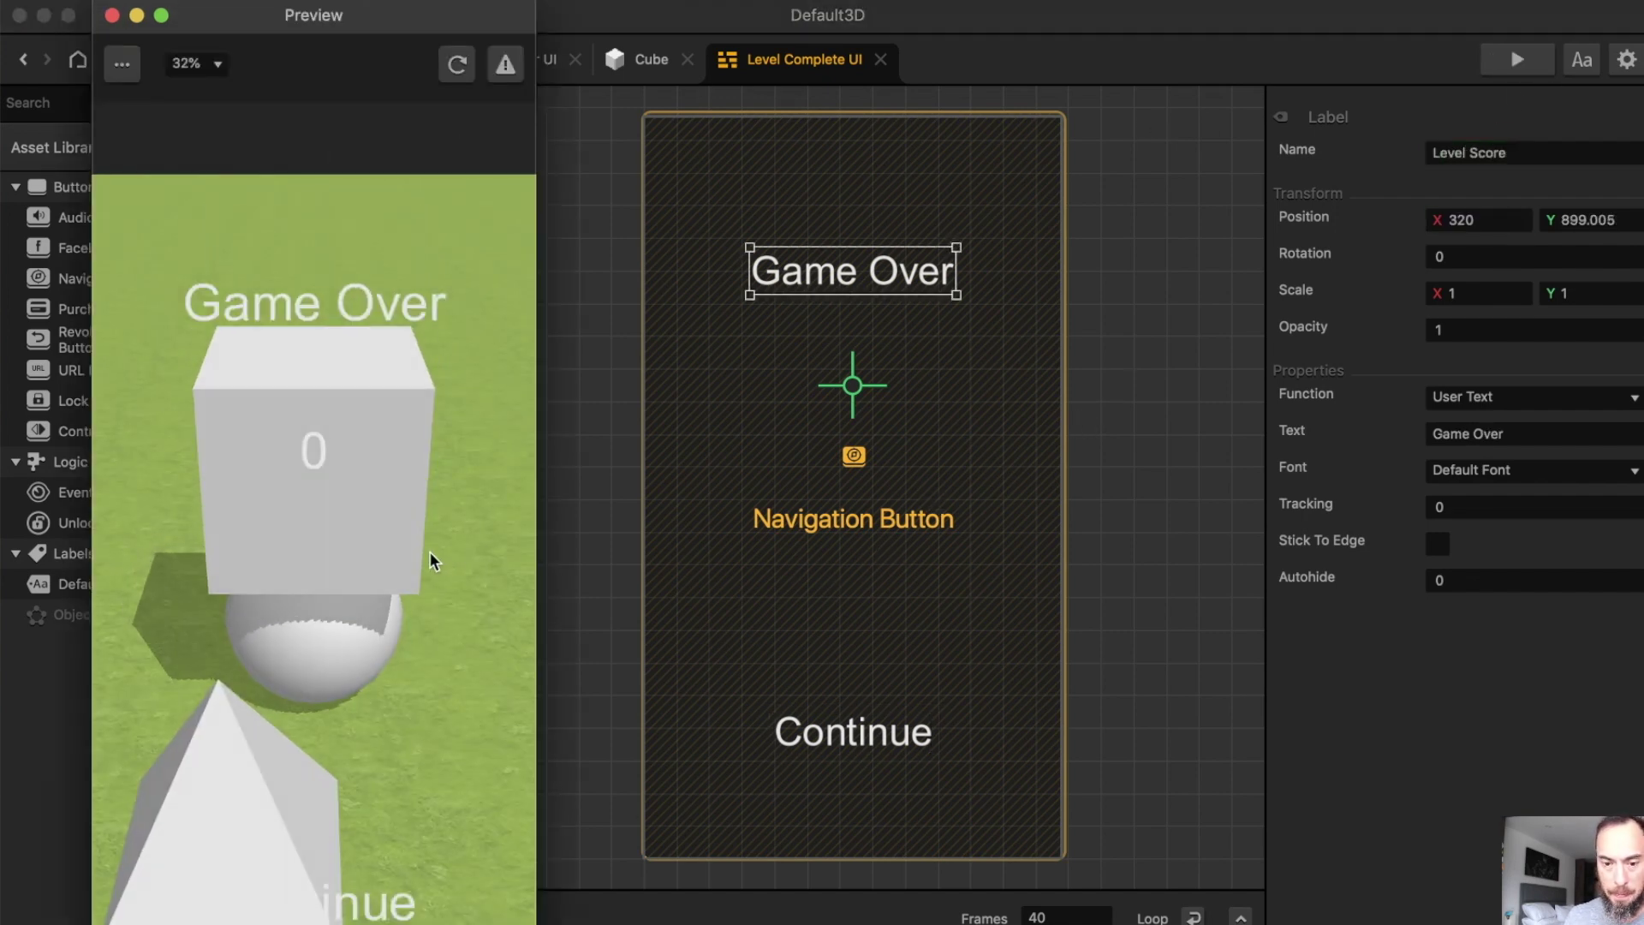
Set the Cube's Start node physics to Kinematic and check it in a quick preview
click(111, 17)
click(649, 62)
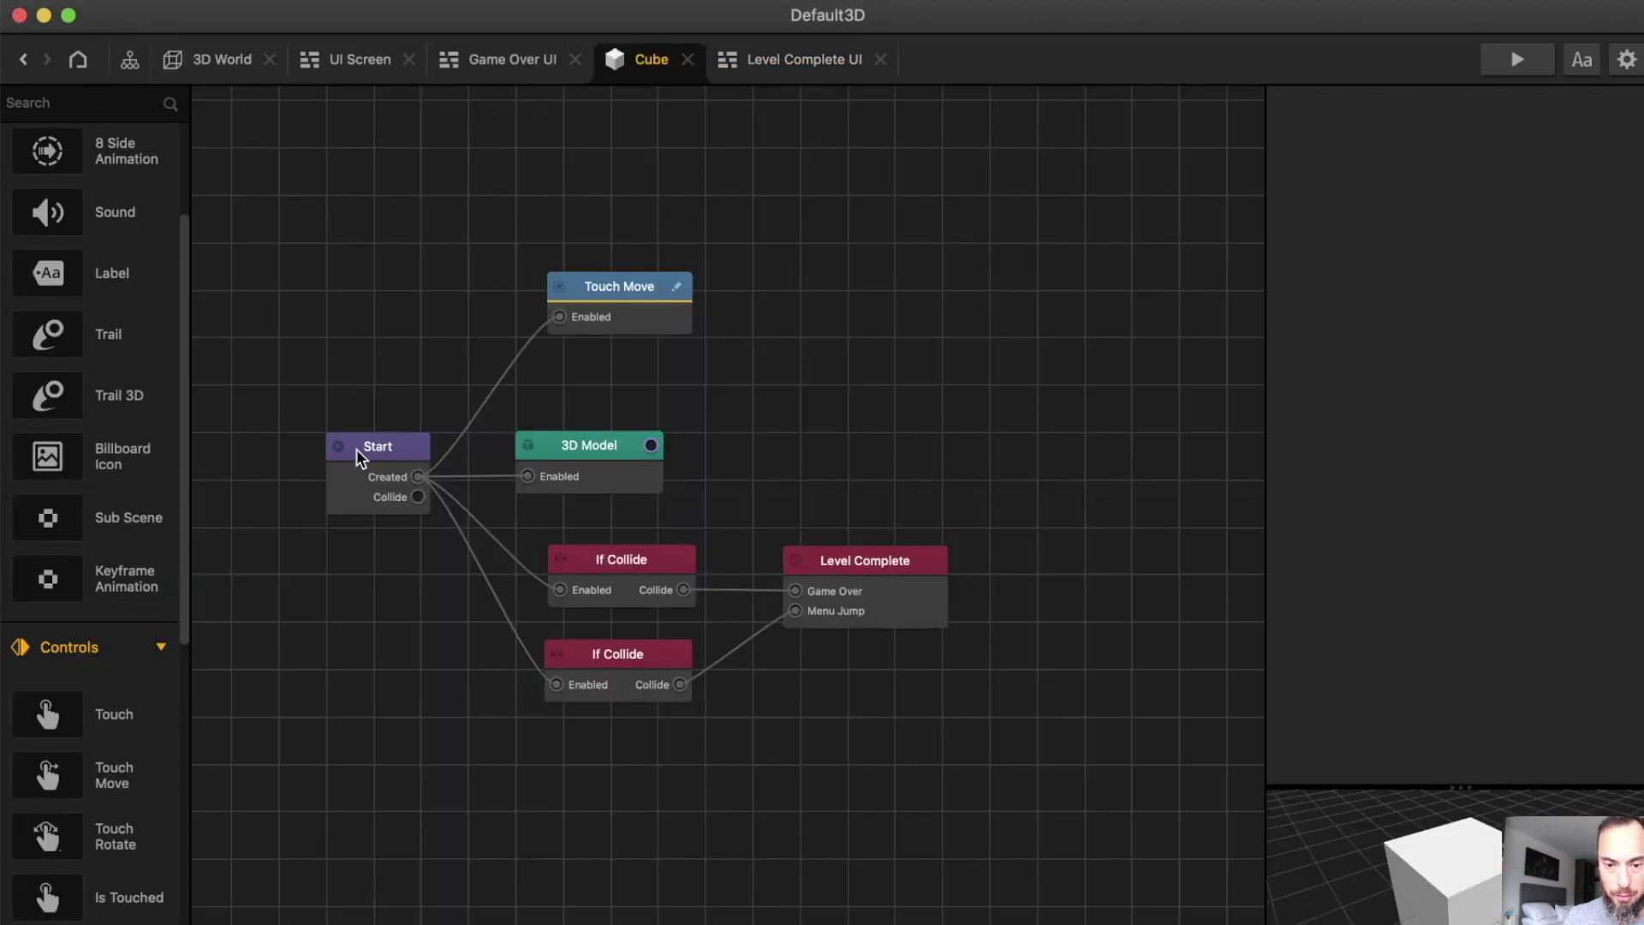
click(359, 456)
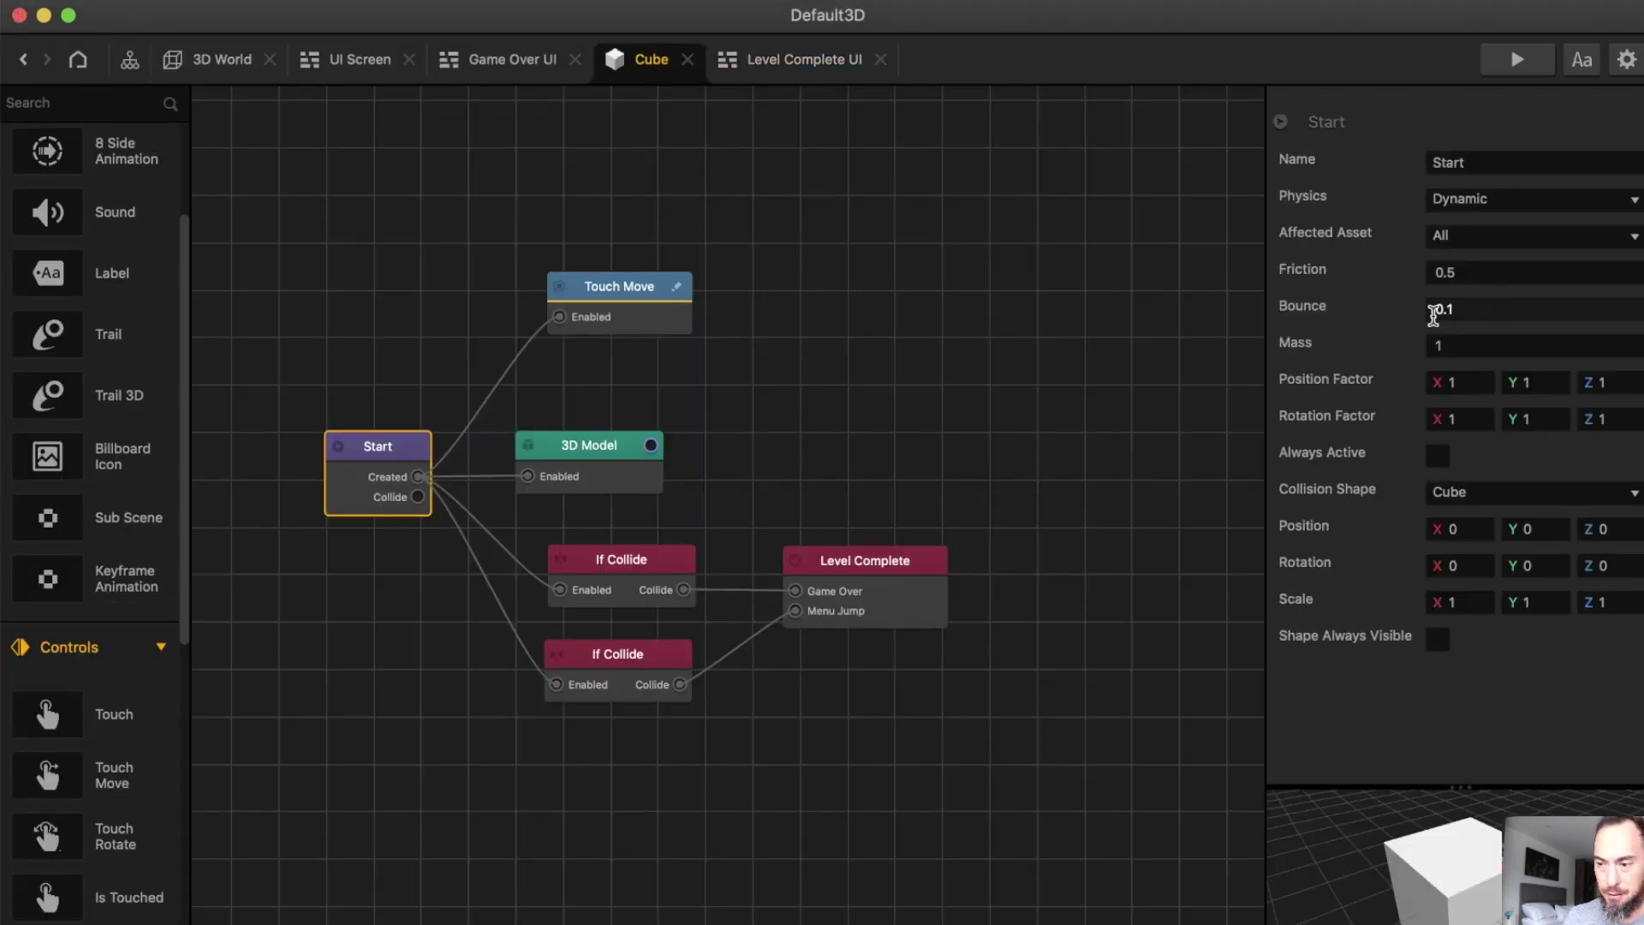
click(1520, 202)
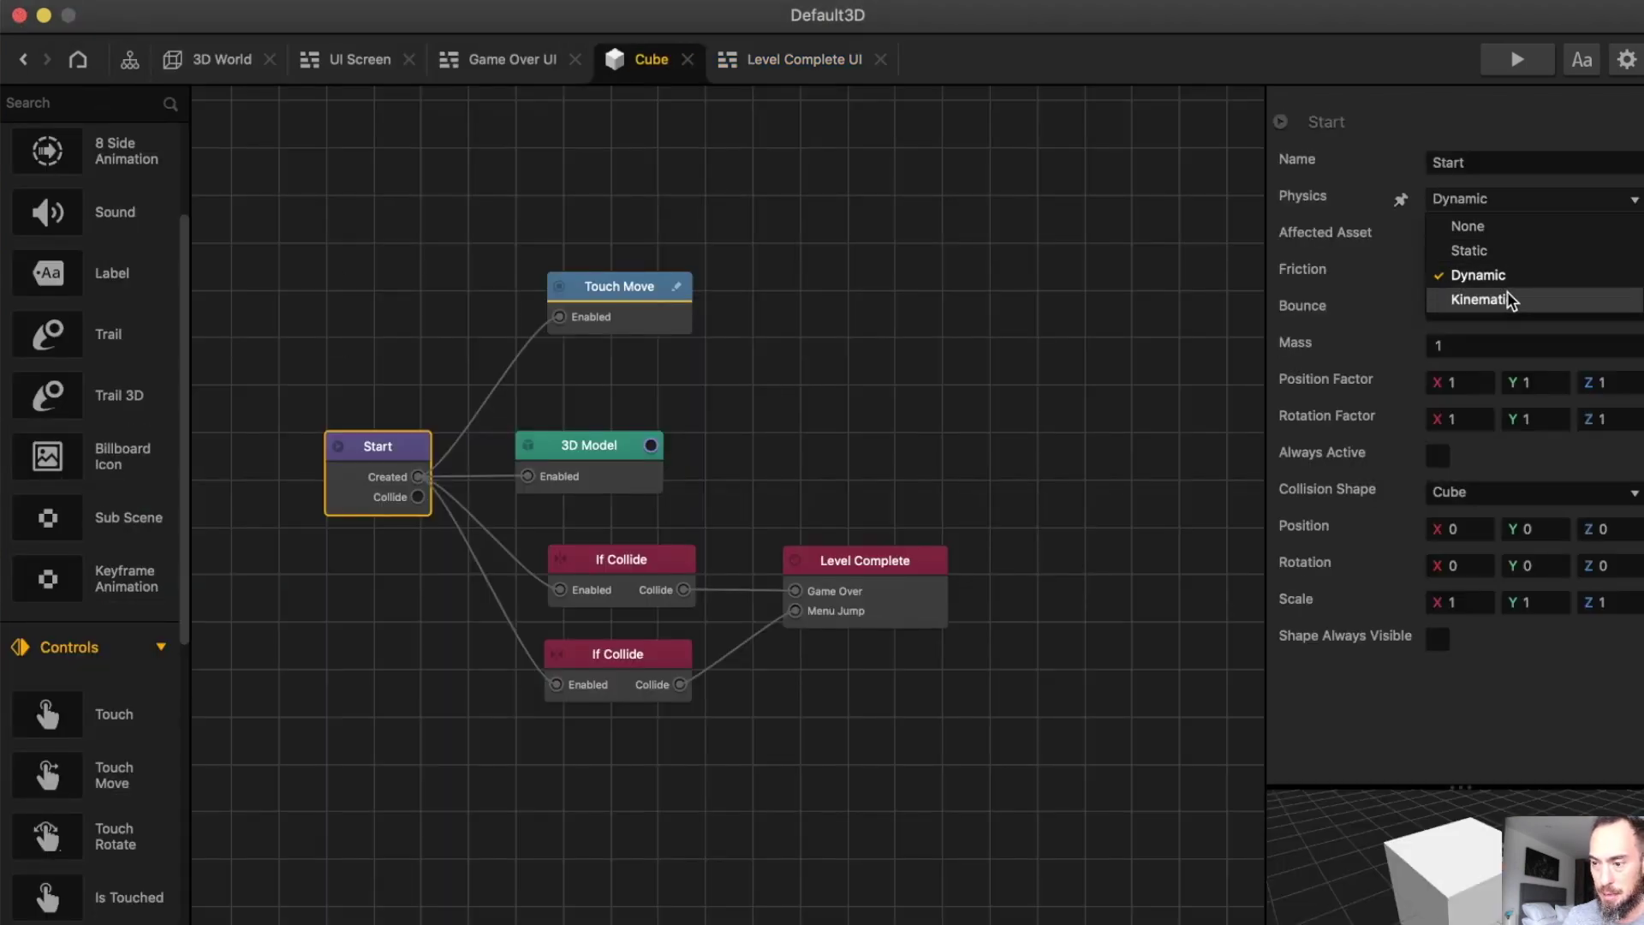
click(1503, 300)
click(1520, 59)
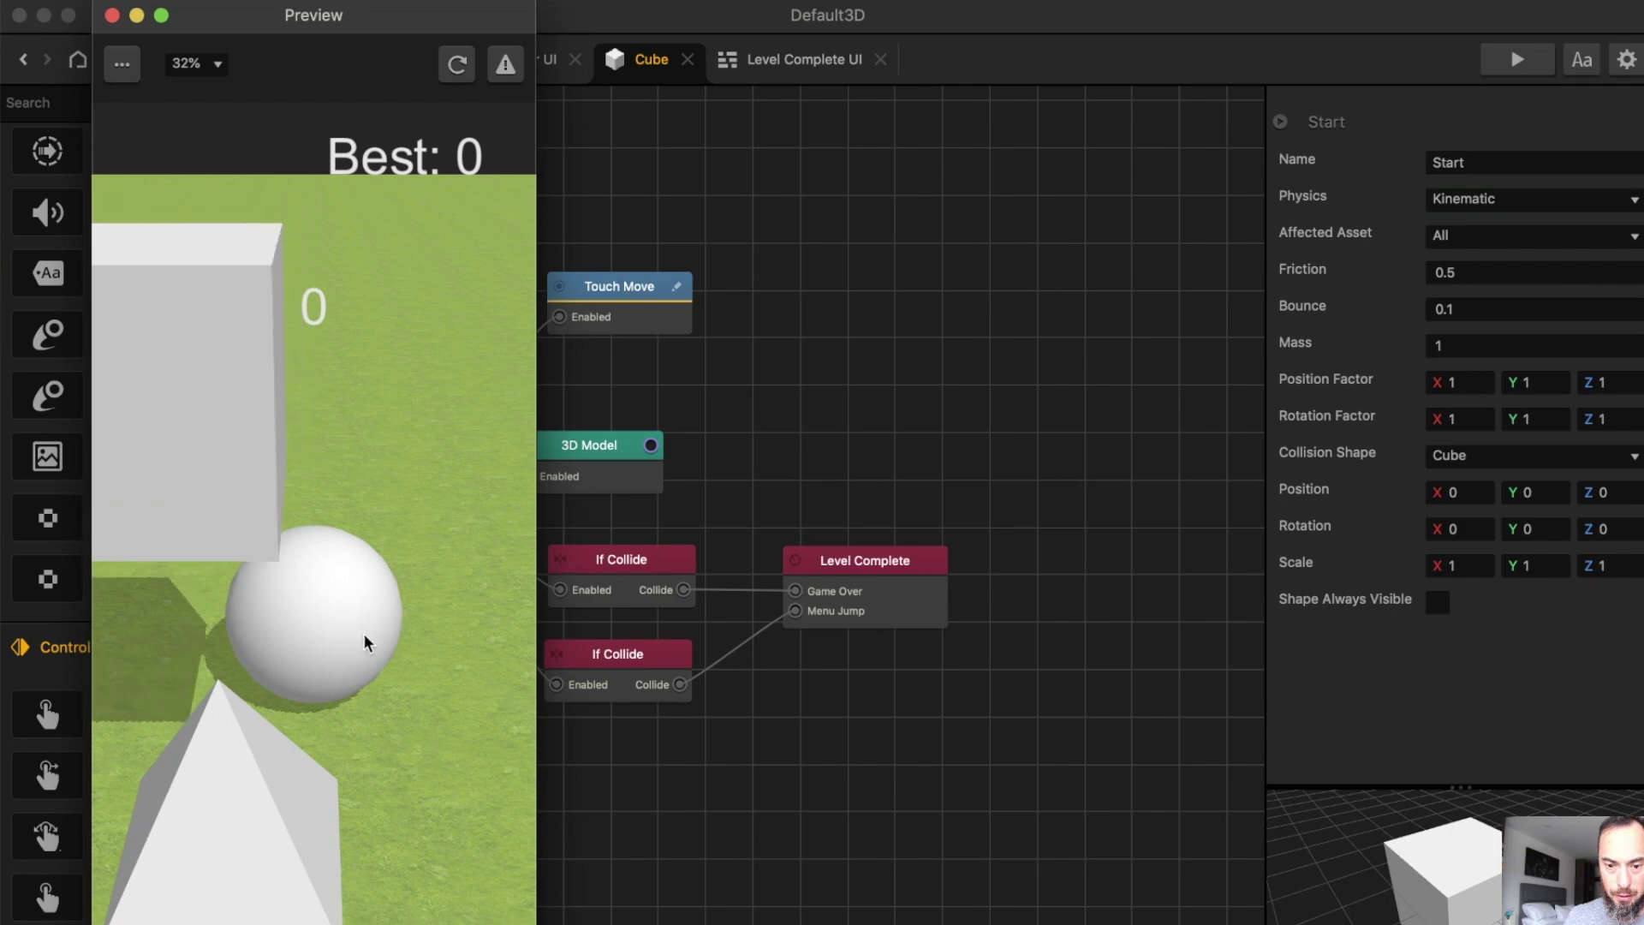
click(111, 15)
Preview the 3D World and push the cube into the sphere
click(338, 64)
click(218, 59)
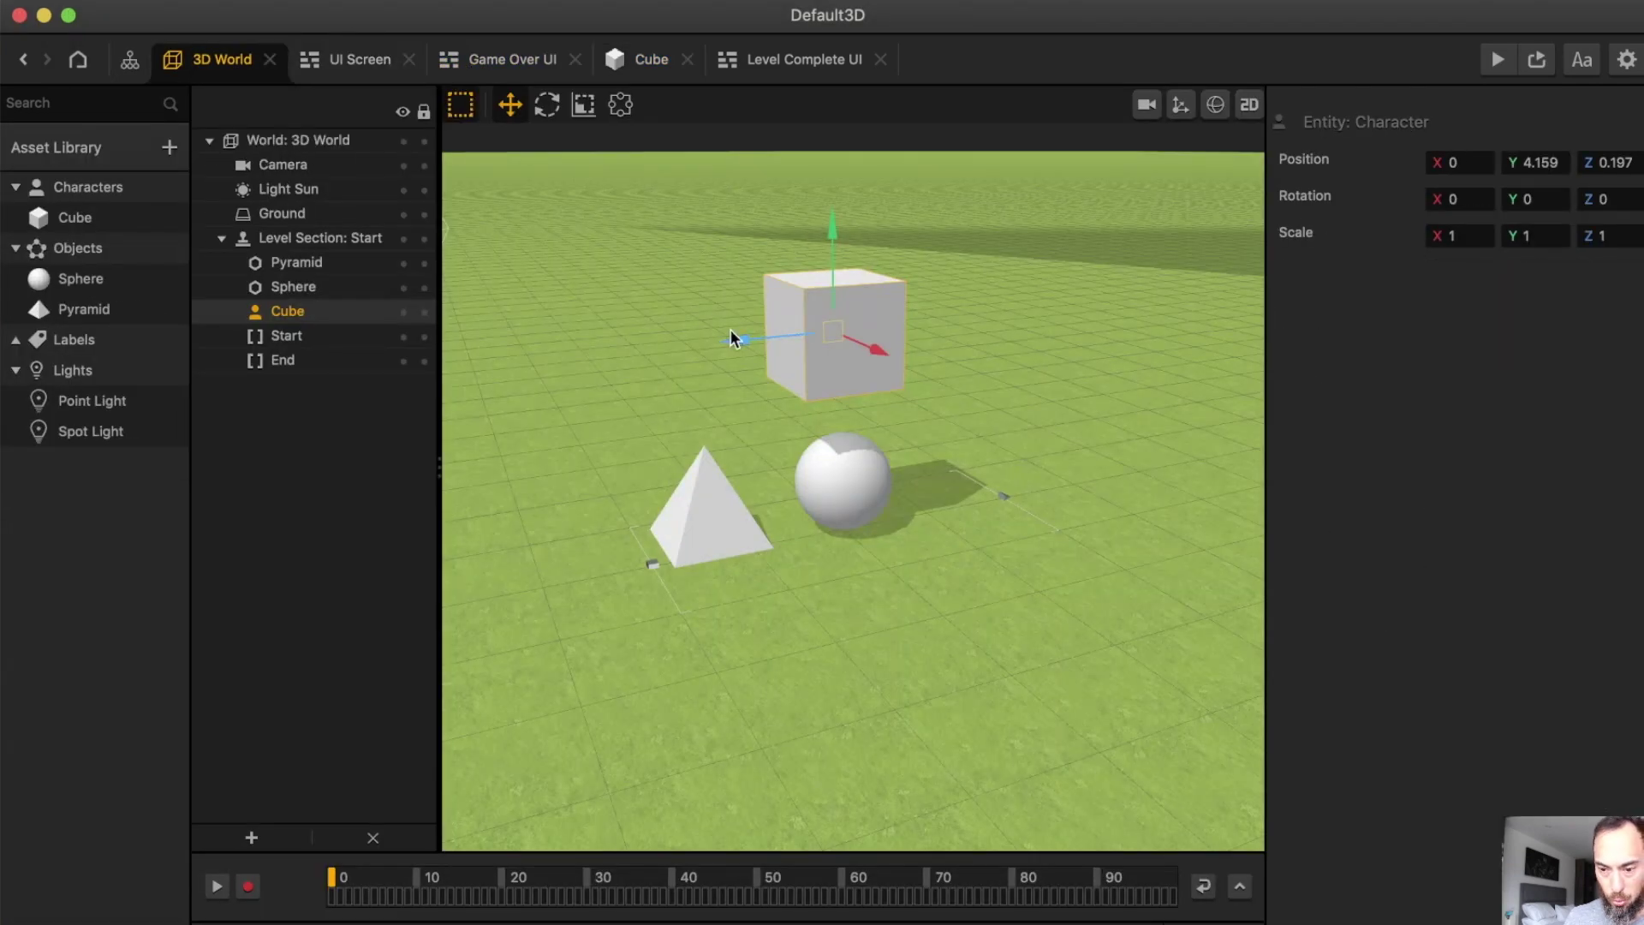
click(855, 520)
mouse_move(854, 521)
right_down()
mouse_move(877, 481)
mouse_move(836, 516)
right_up()
click(800, 348)
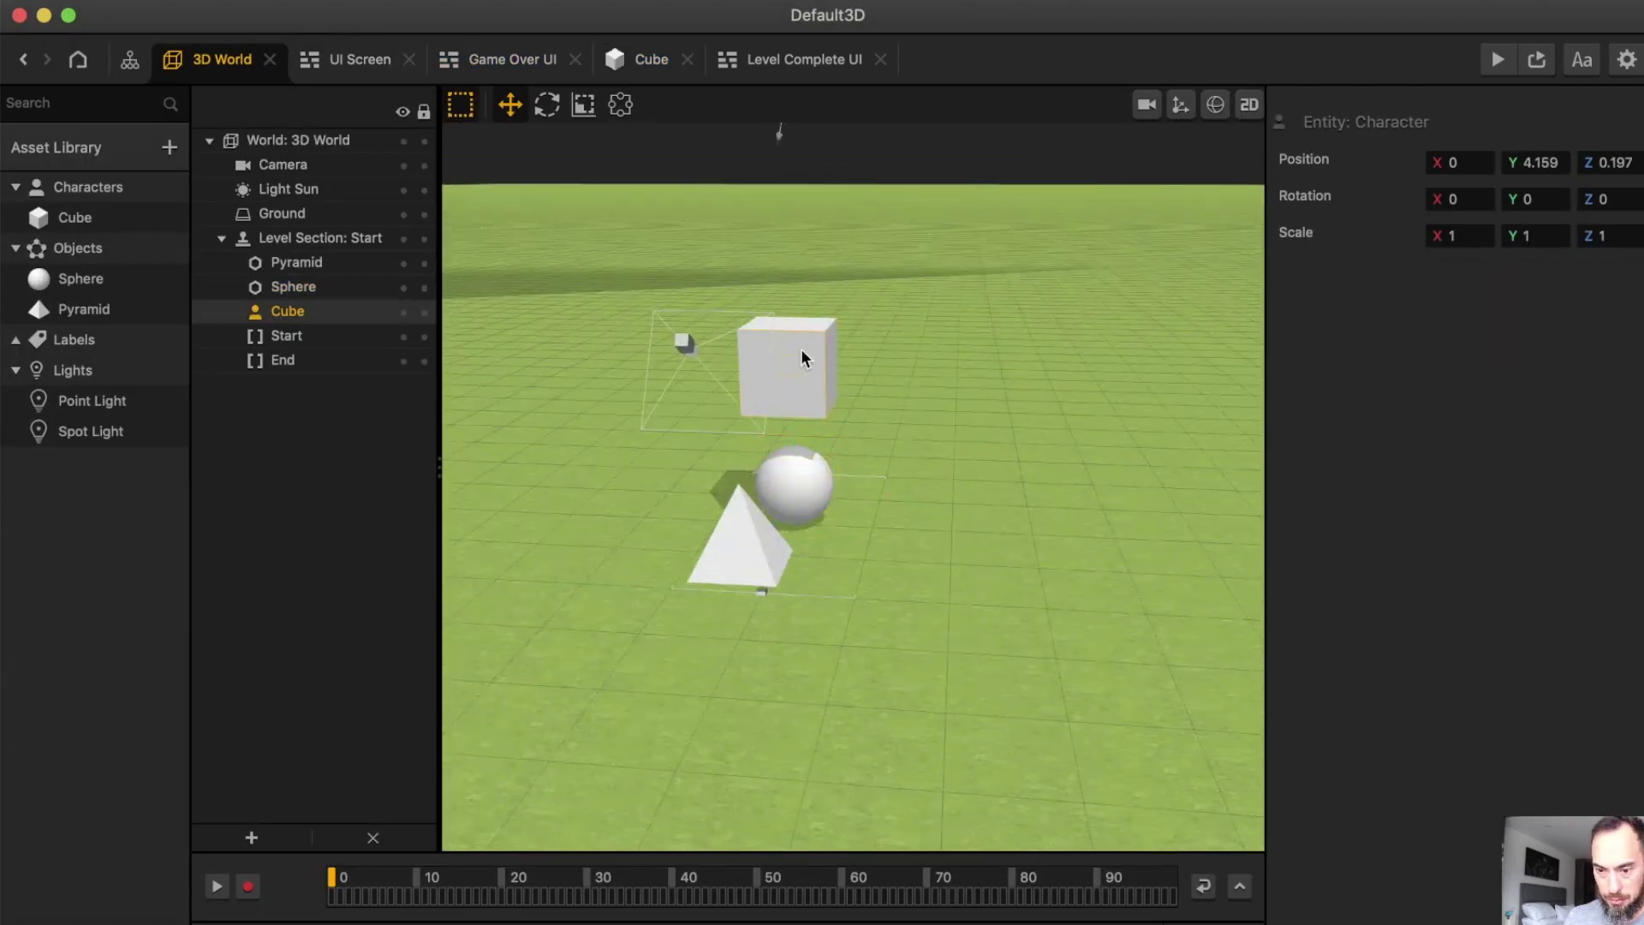
click(1497, 59)
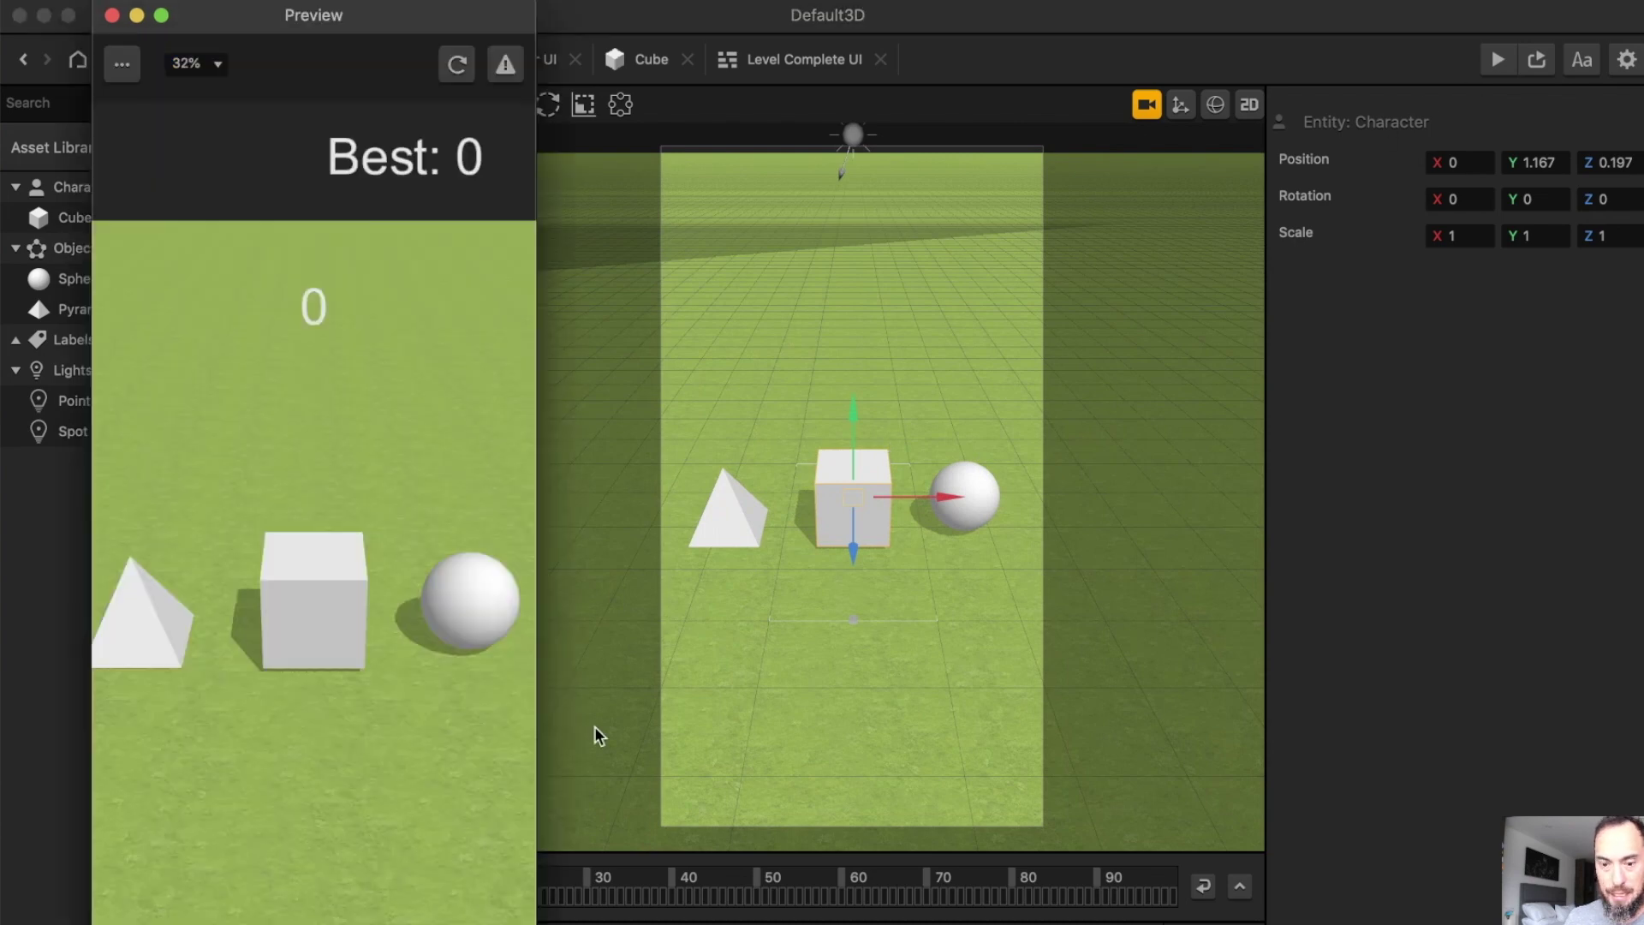
drag(377, 732, 404, 666)
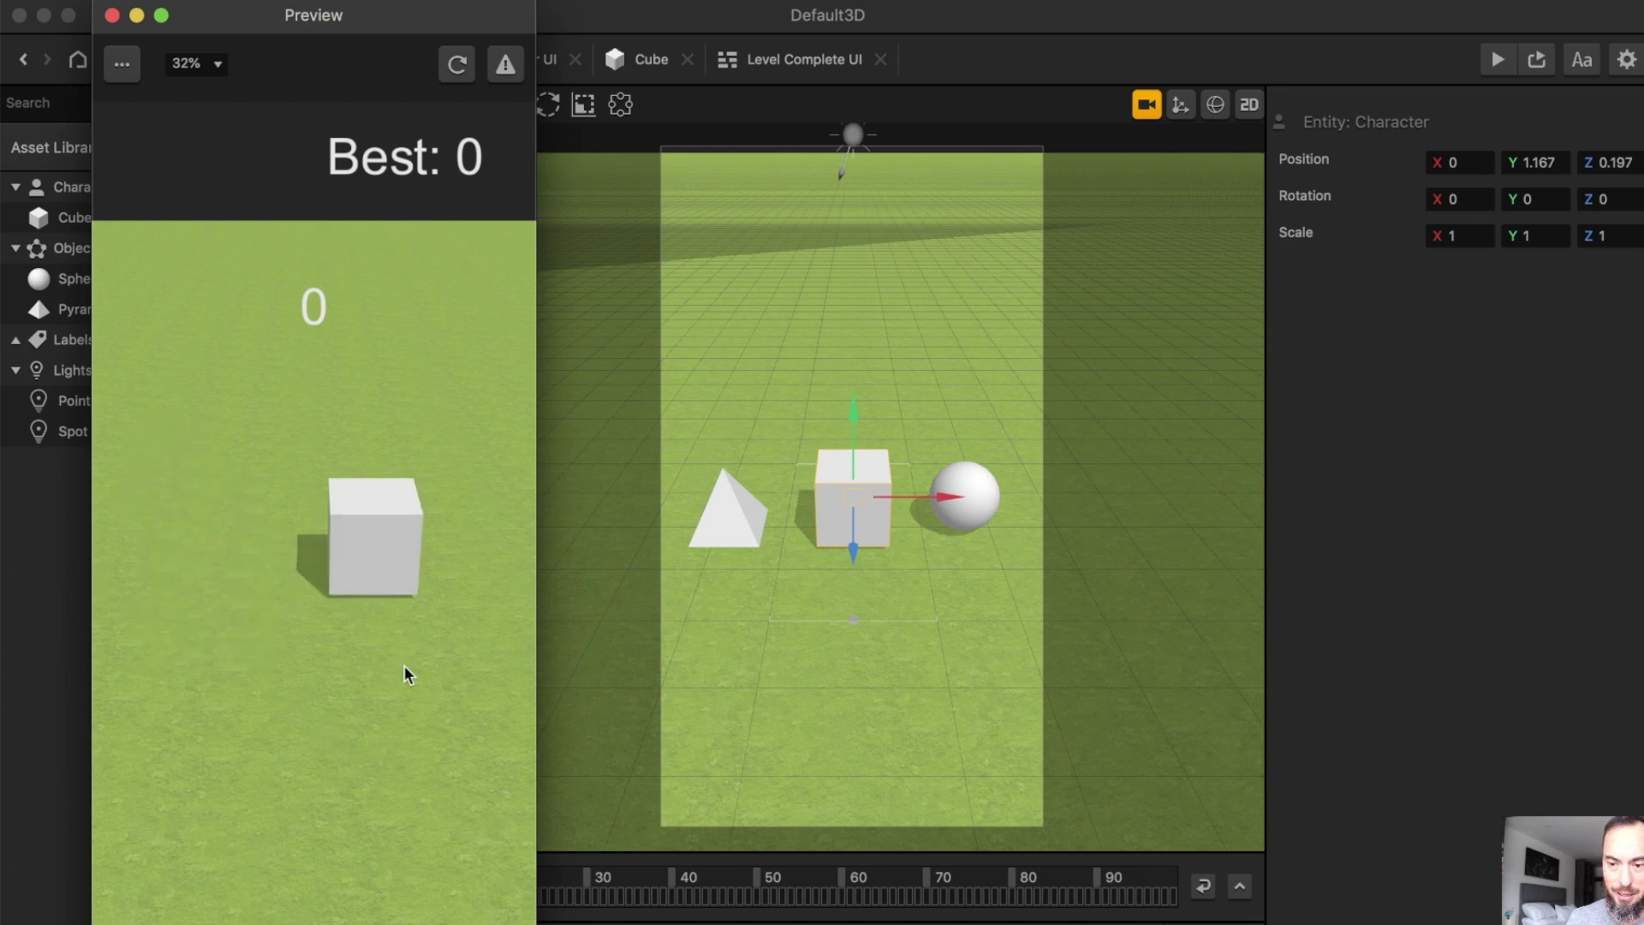
click(111, 16)
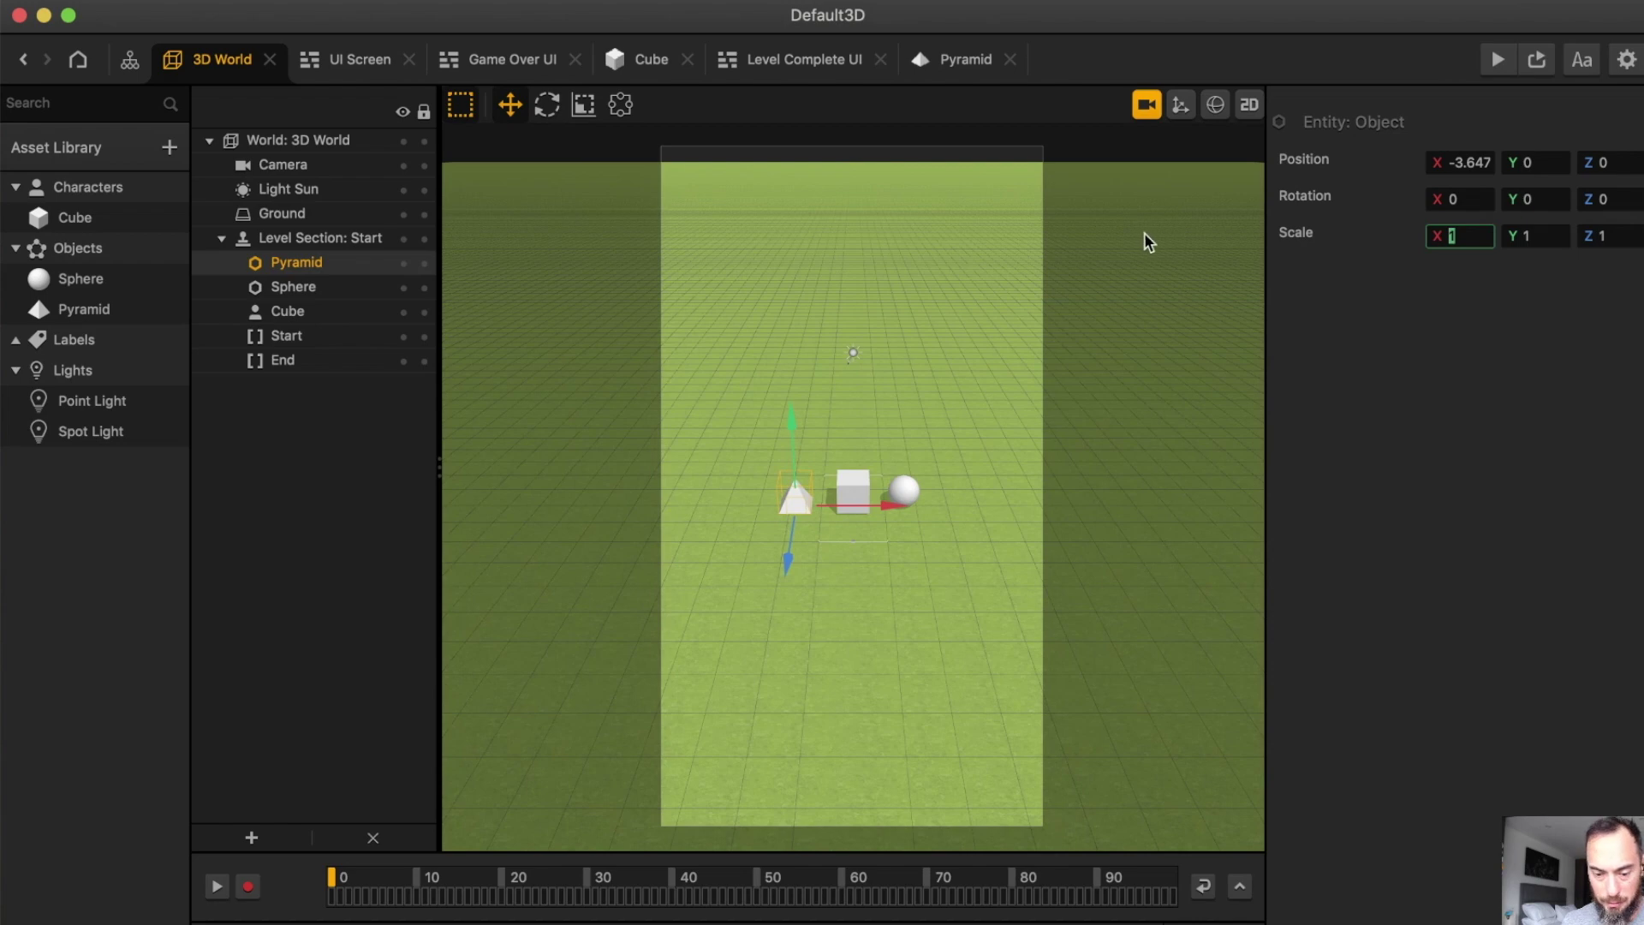
Edit the pyramid's scale fields (2, 21), then reset its scale to 1
text(2)
key(Tab)
text(2)
text(1)
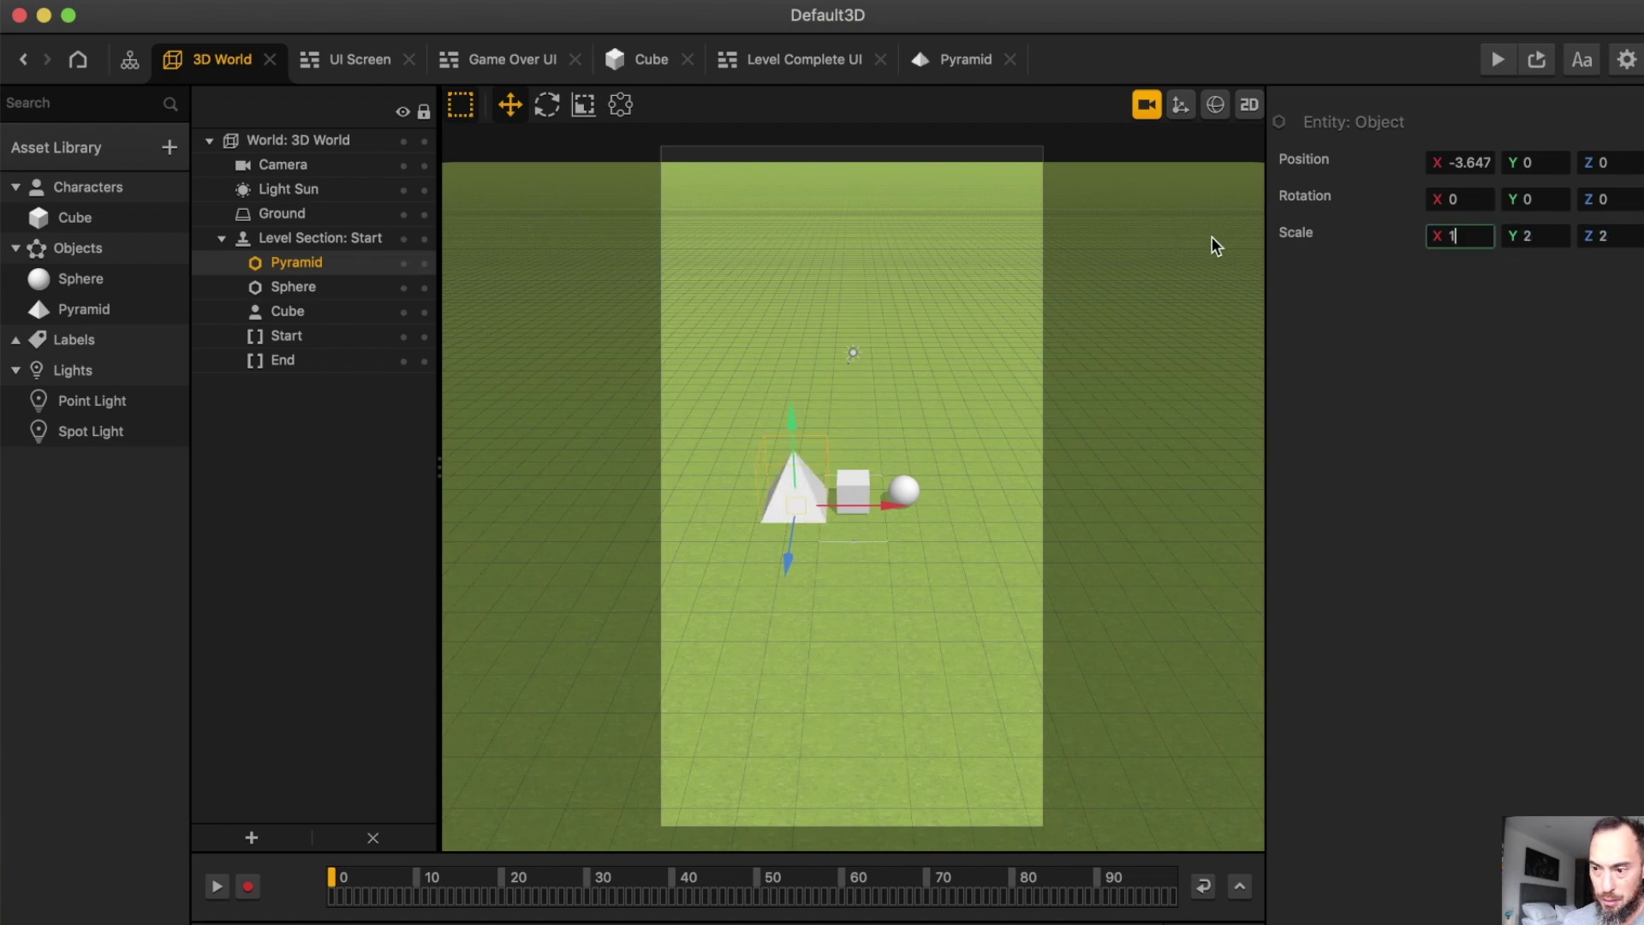
key(Tab)
text(1)
key(Tab)
text(1)
key(Return)
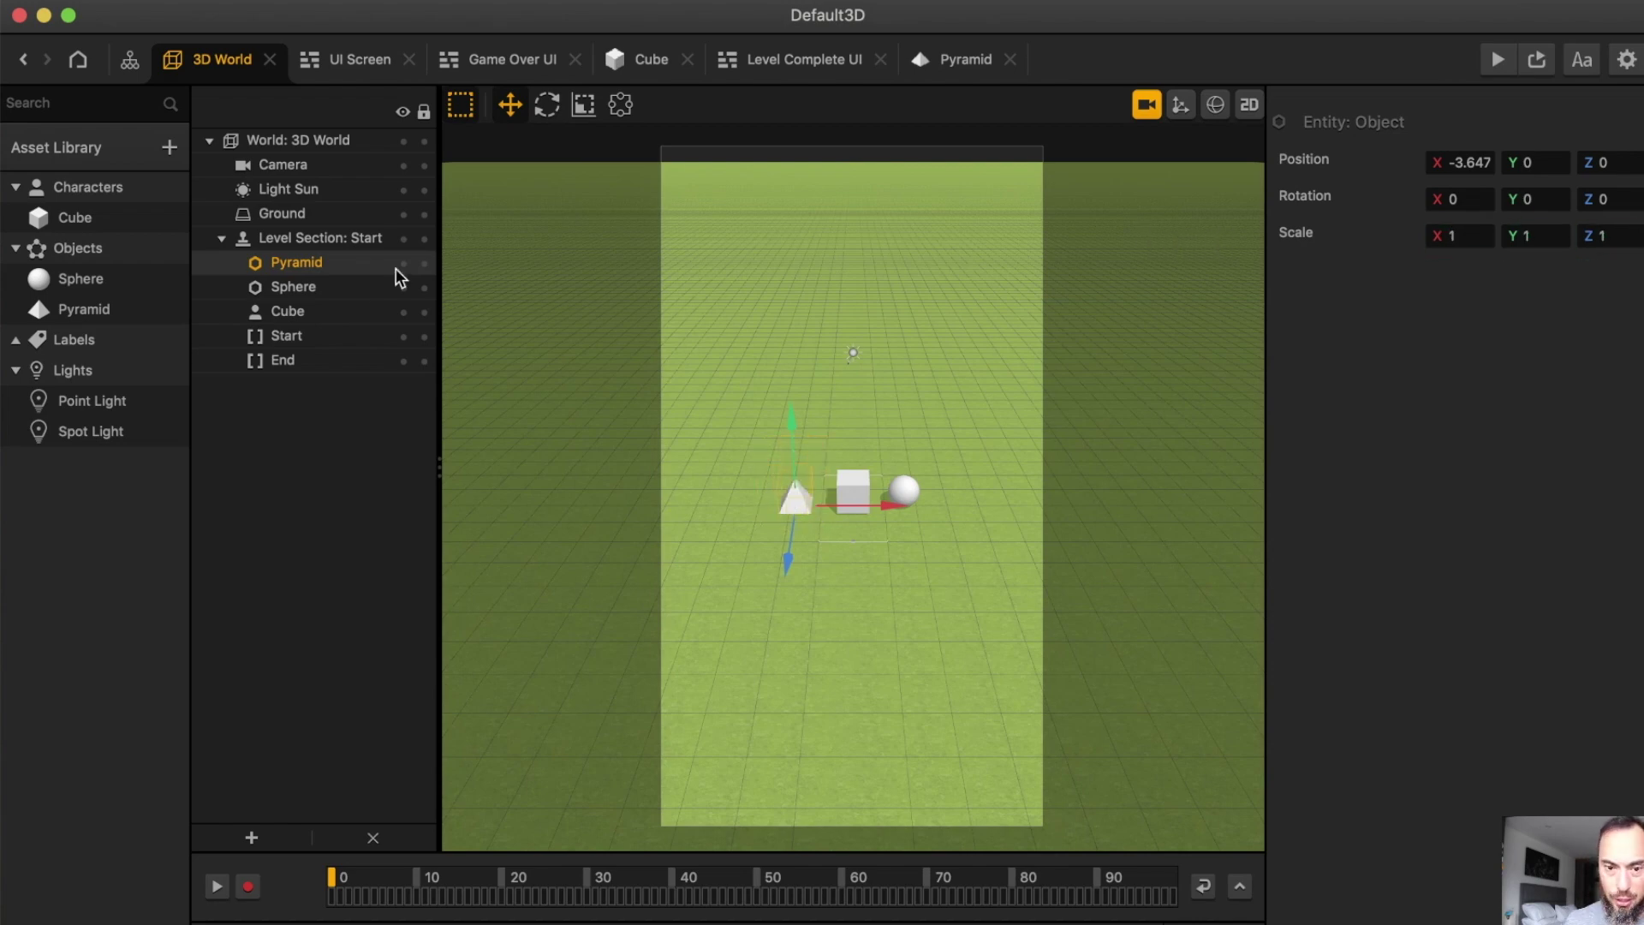
Set the Pyramid's Start node physics to Kinematic
double_click(87, 320)
click(343, 495)
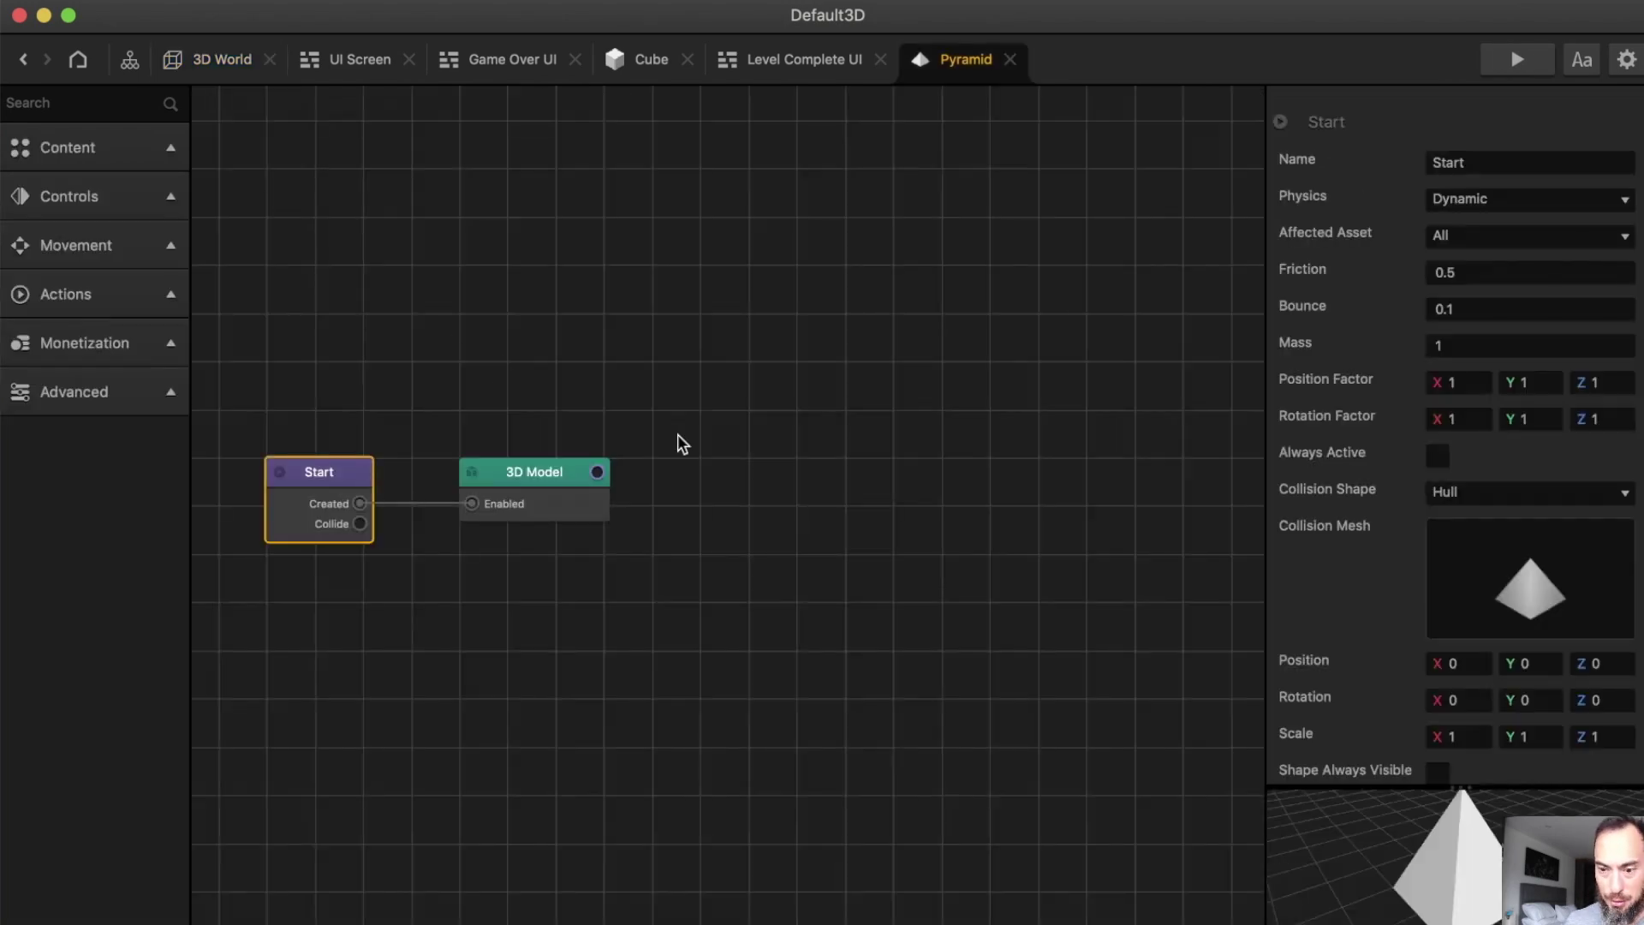
click(1575, 199)
click(1541, 300)
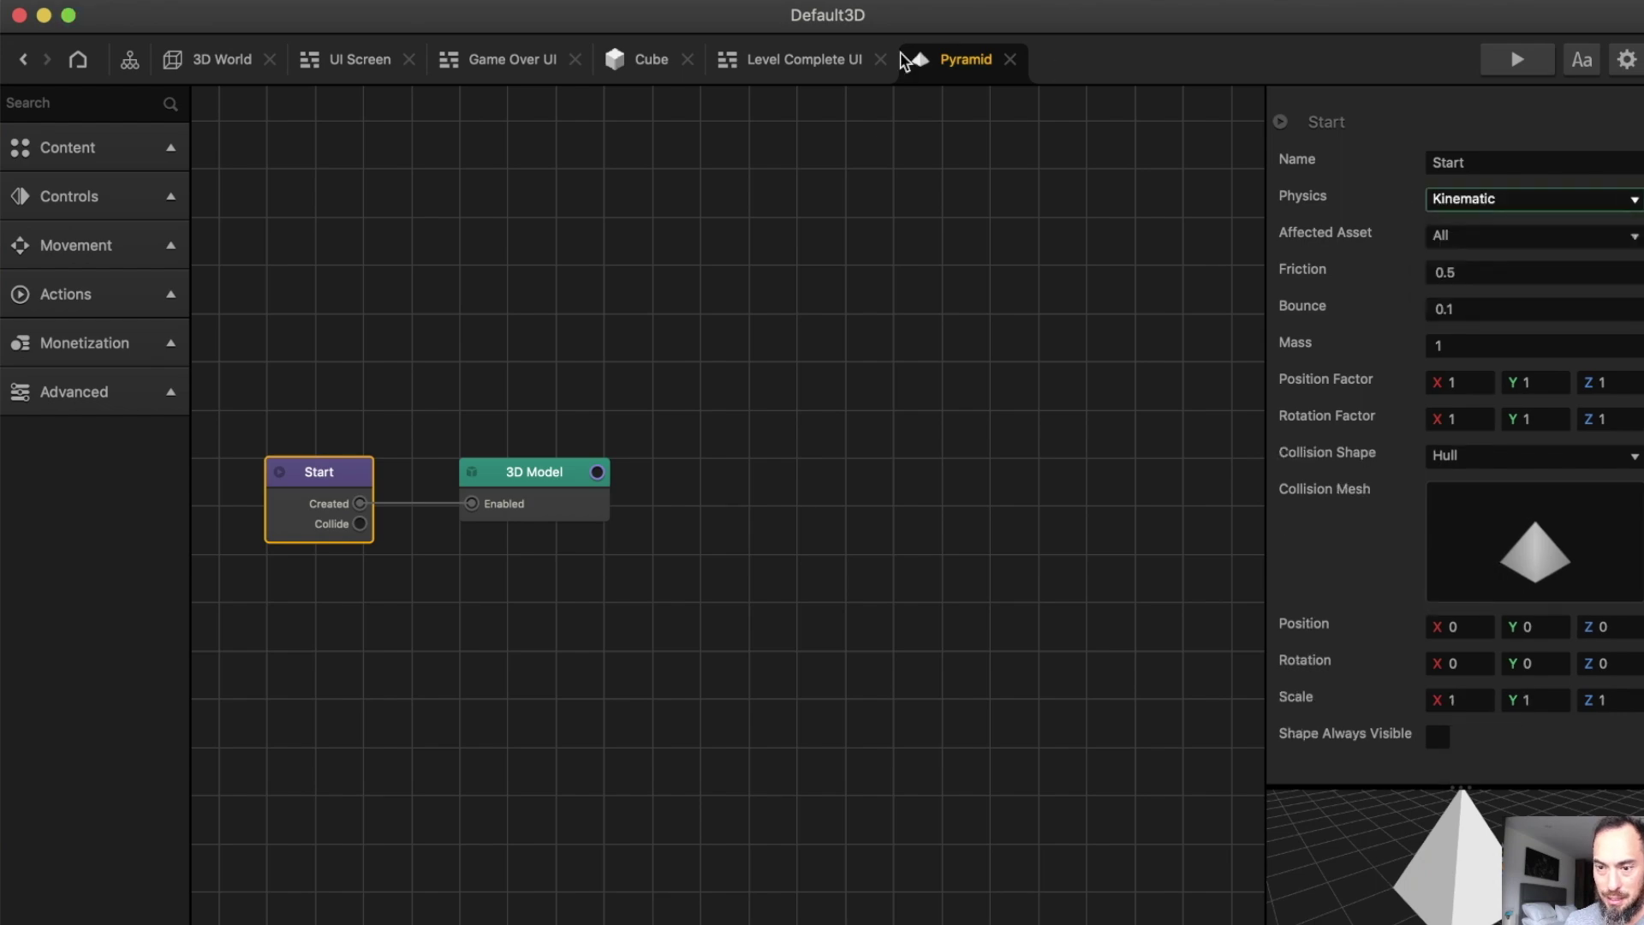
click(634, 66)
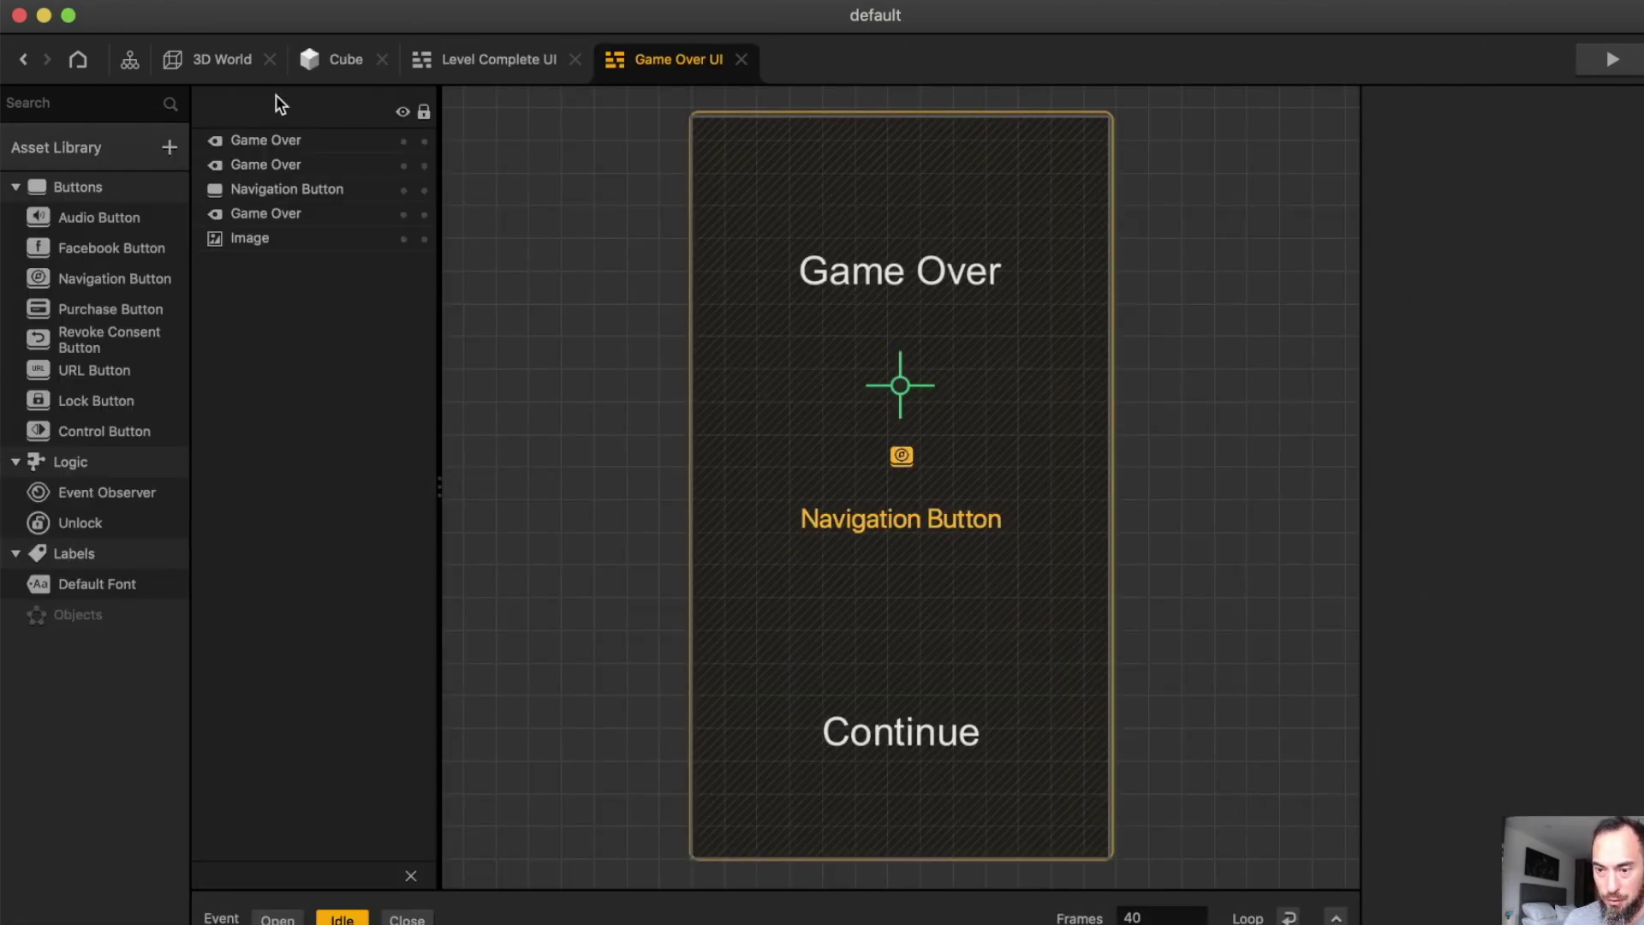
Preview the game and push the cube into the pyramid to trigger Level Complete
click(131, 62)
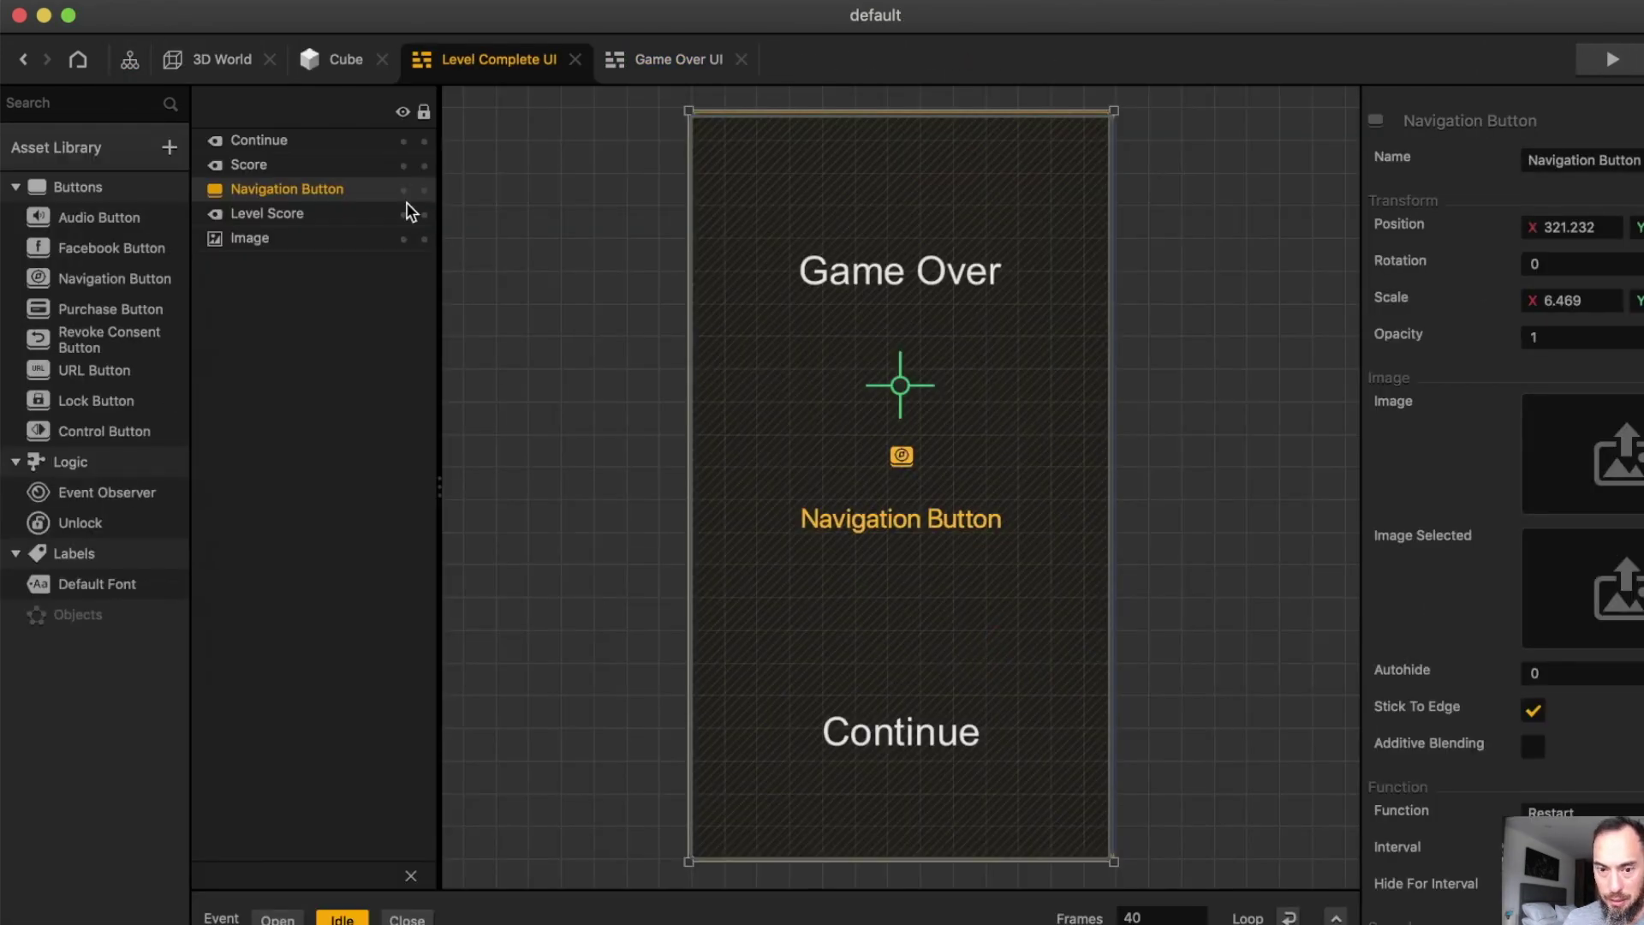
click(264, 214)
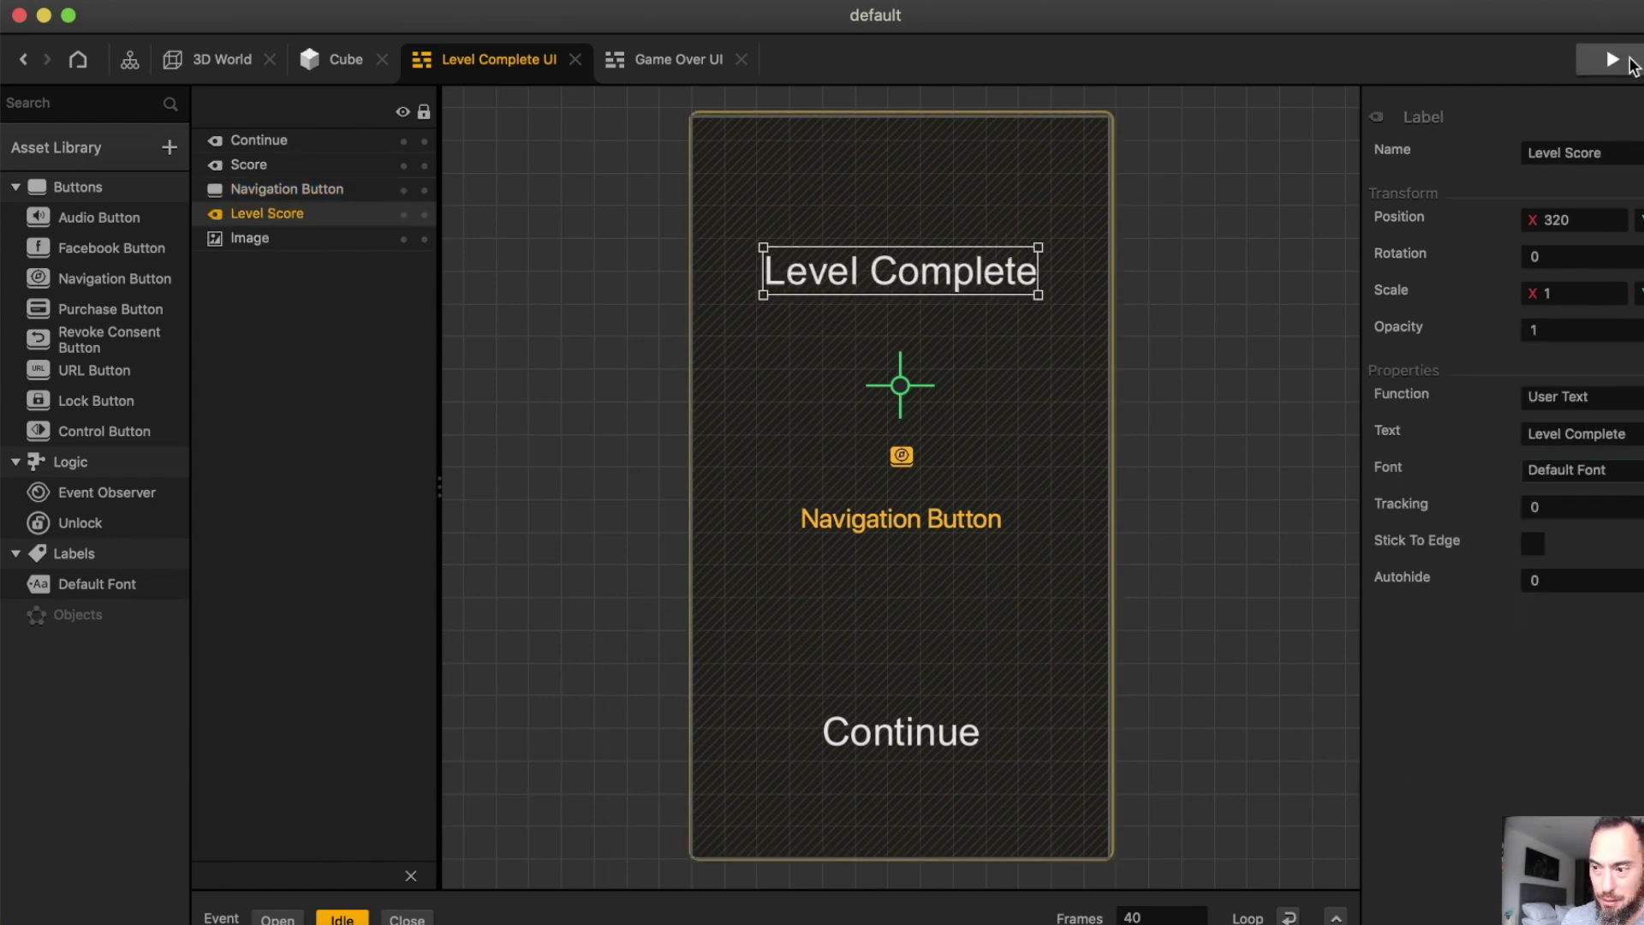
click(1612, 59)
drag(596, 627, 531, 634)
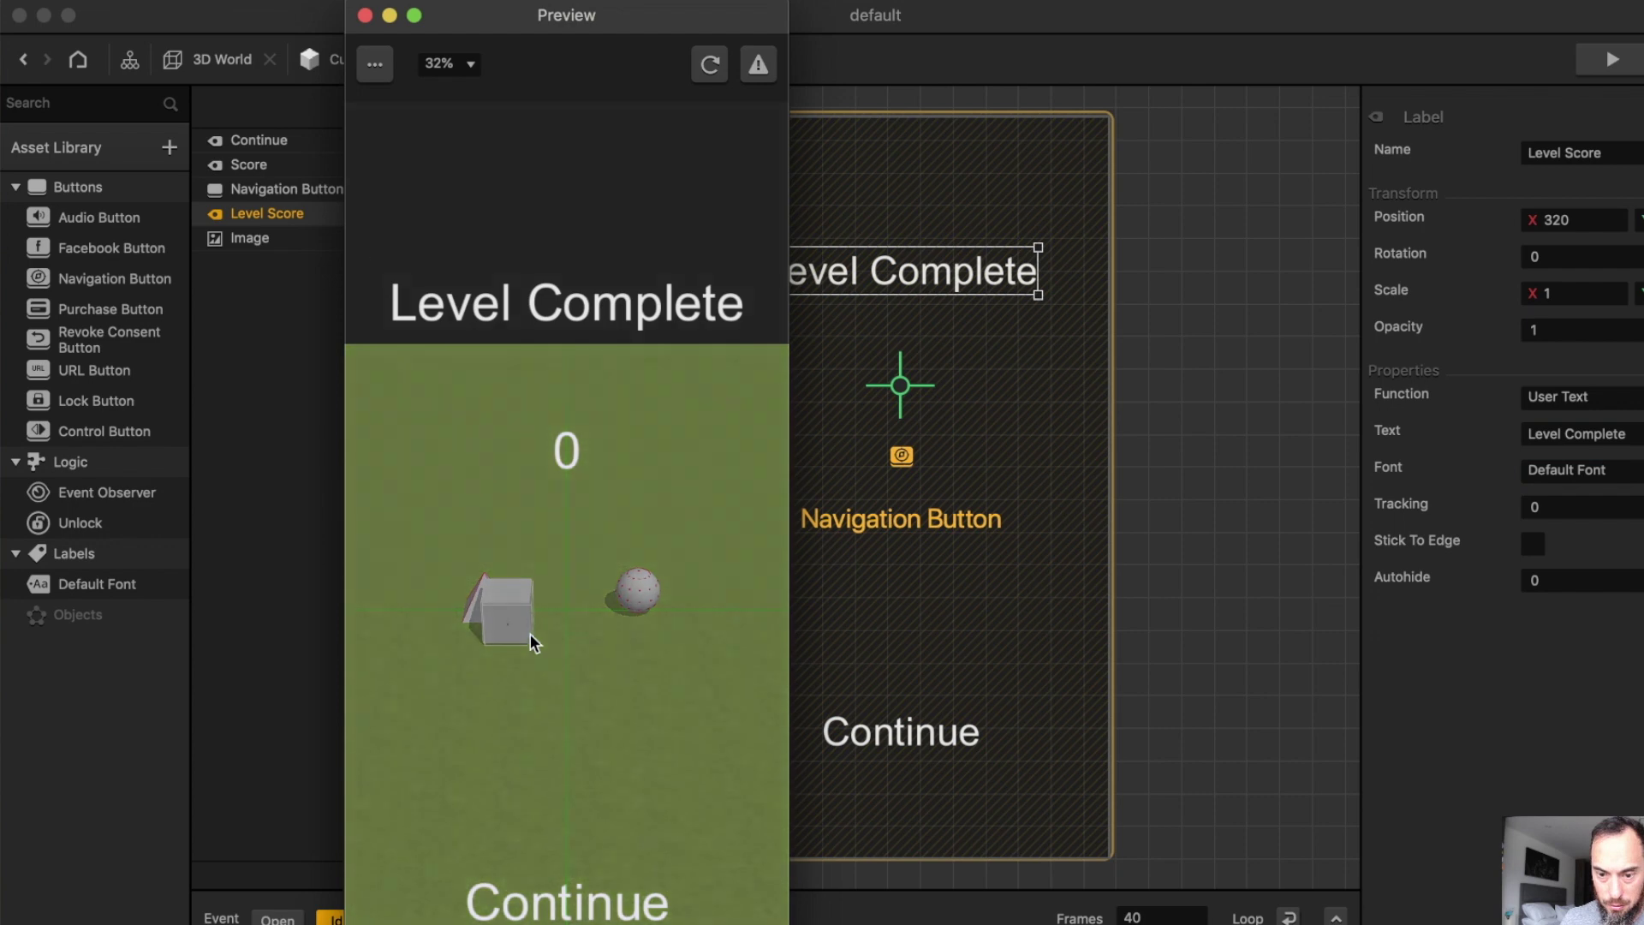
click(364, 17)
Preview again: hit the sphere for Game Over, restart with Continue, then hit the pyramid
click(339, 59)
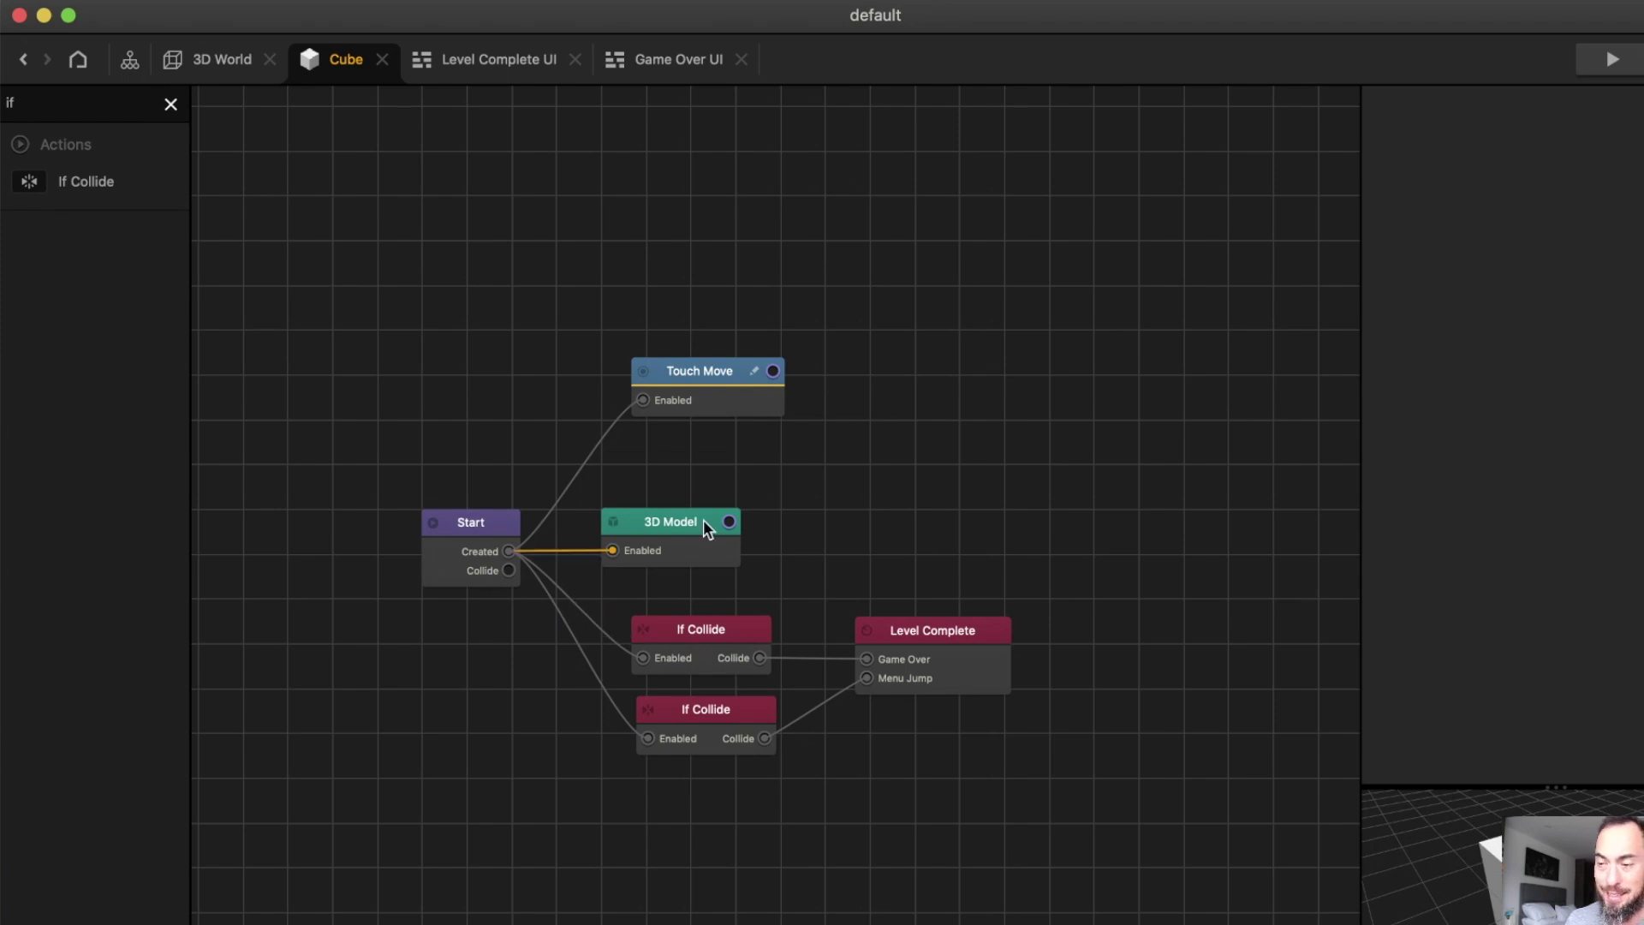
click(1615, 63)
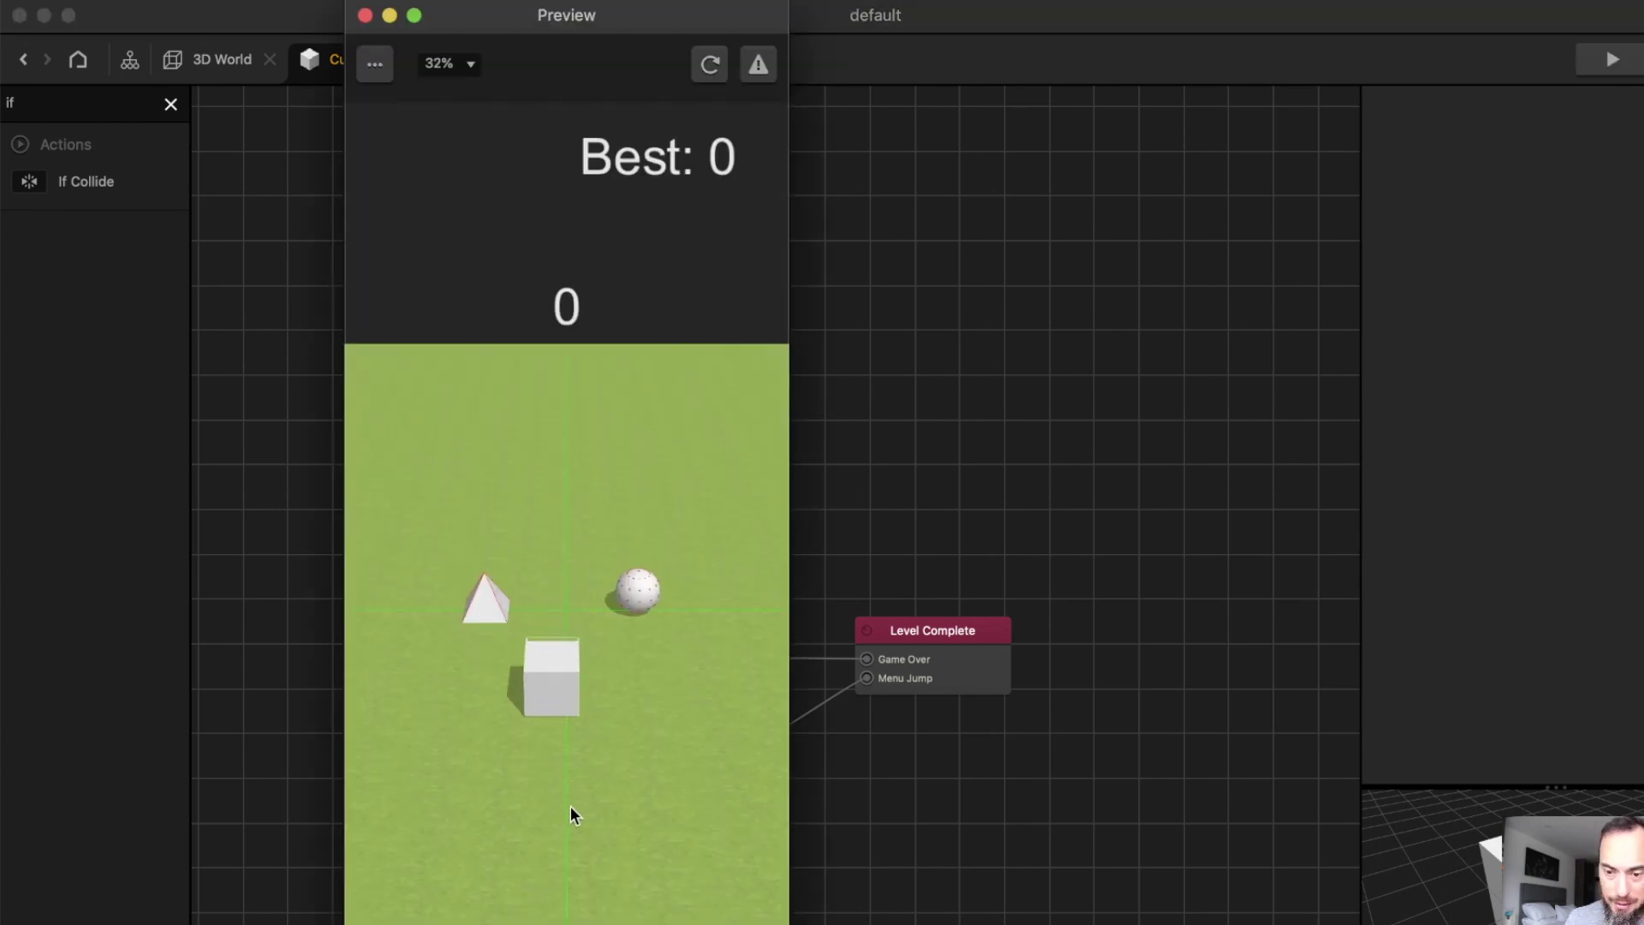
drag(571, 807, 675, 654)
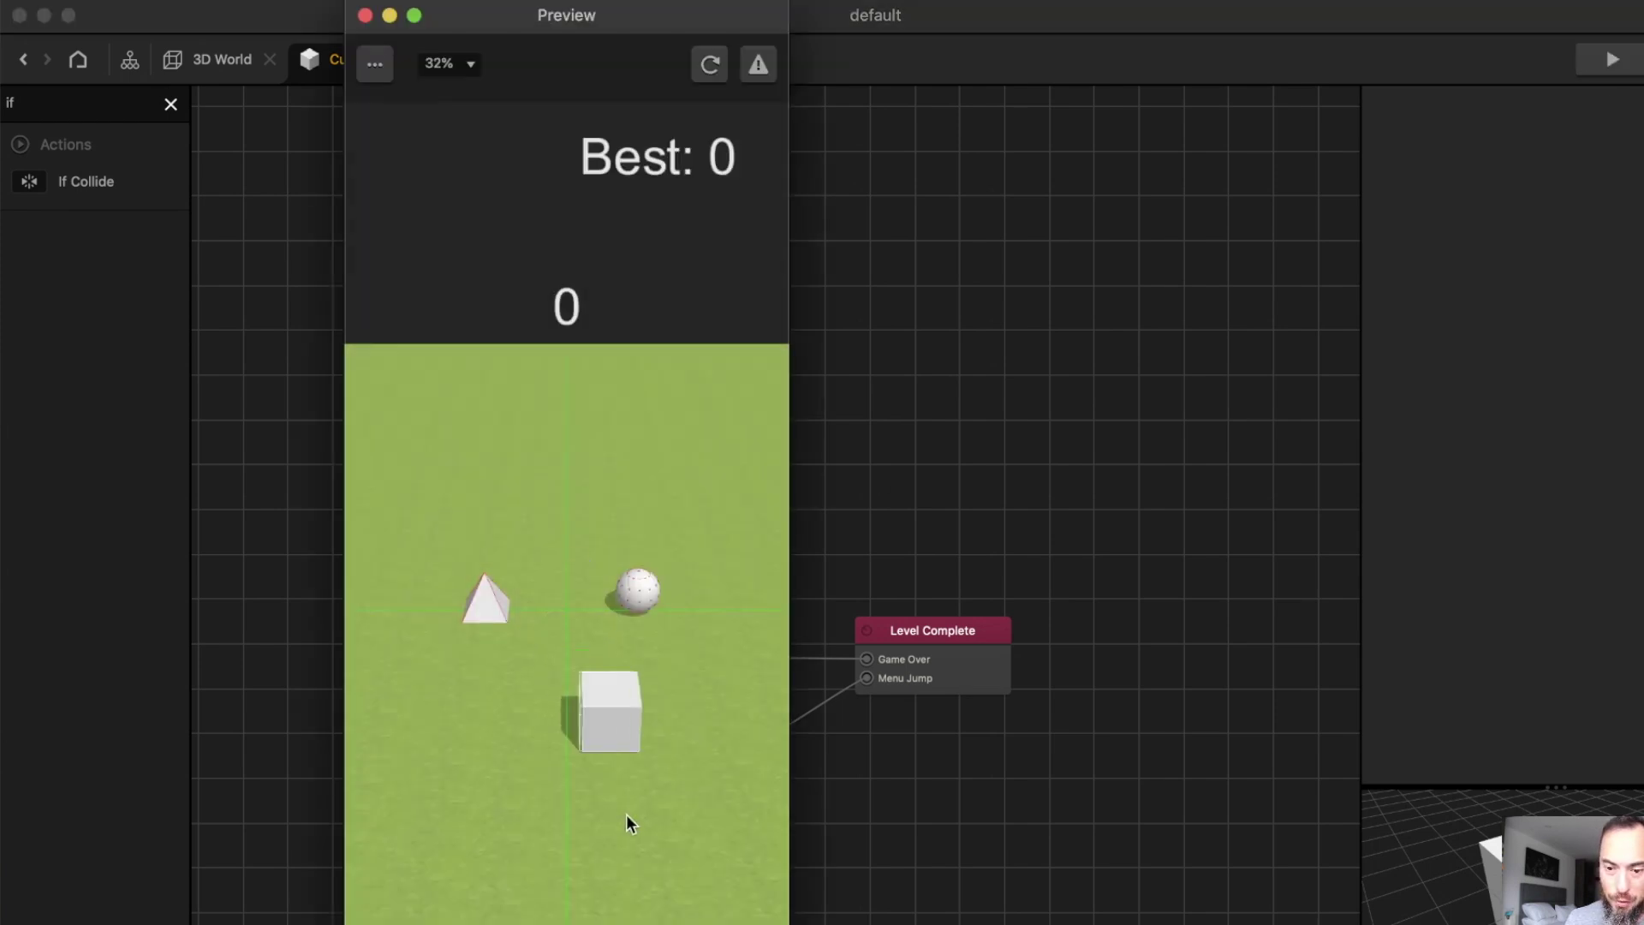
drag(625, 814, 666, 623)
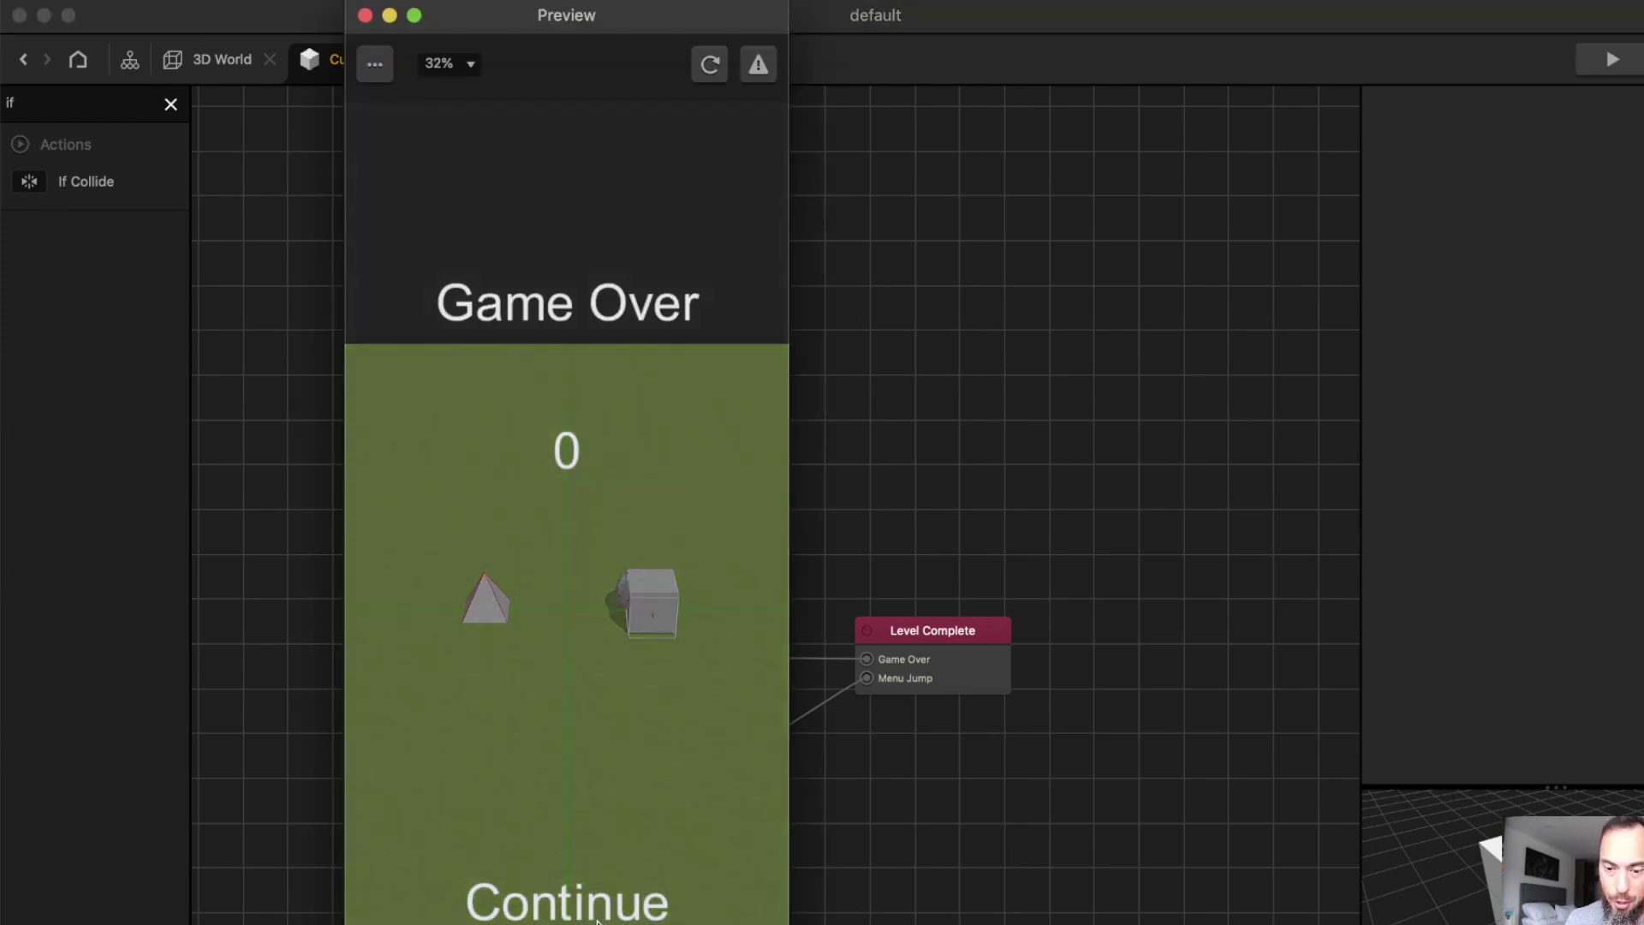
click(578, 911)
drag(578, 911, 506, 669)
click(543, 887)
click(536, 882)
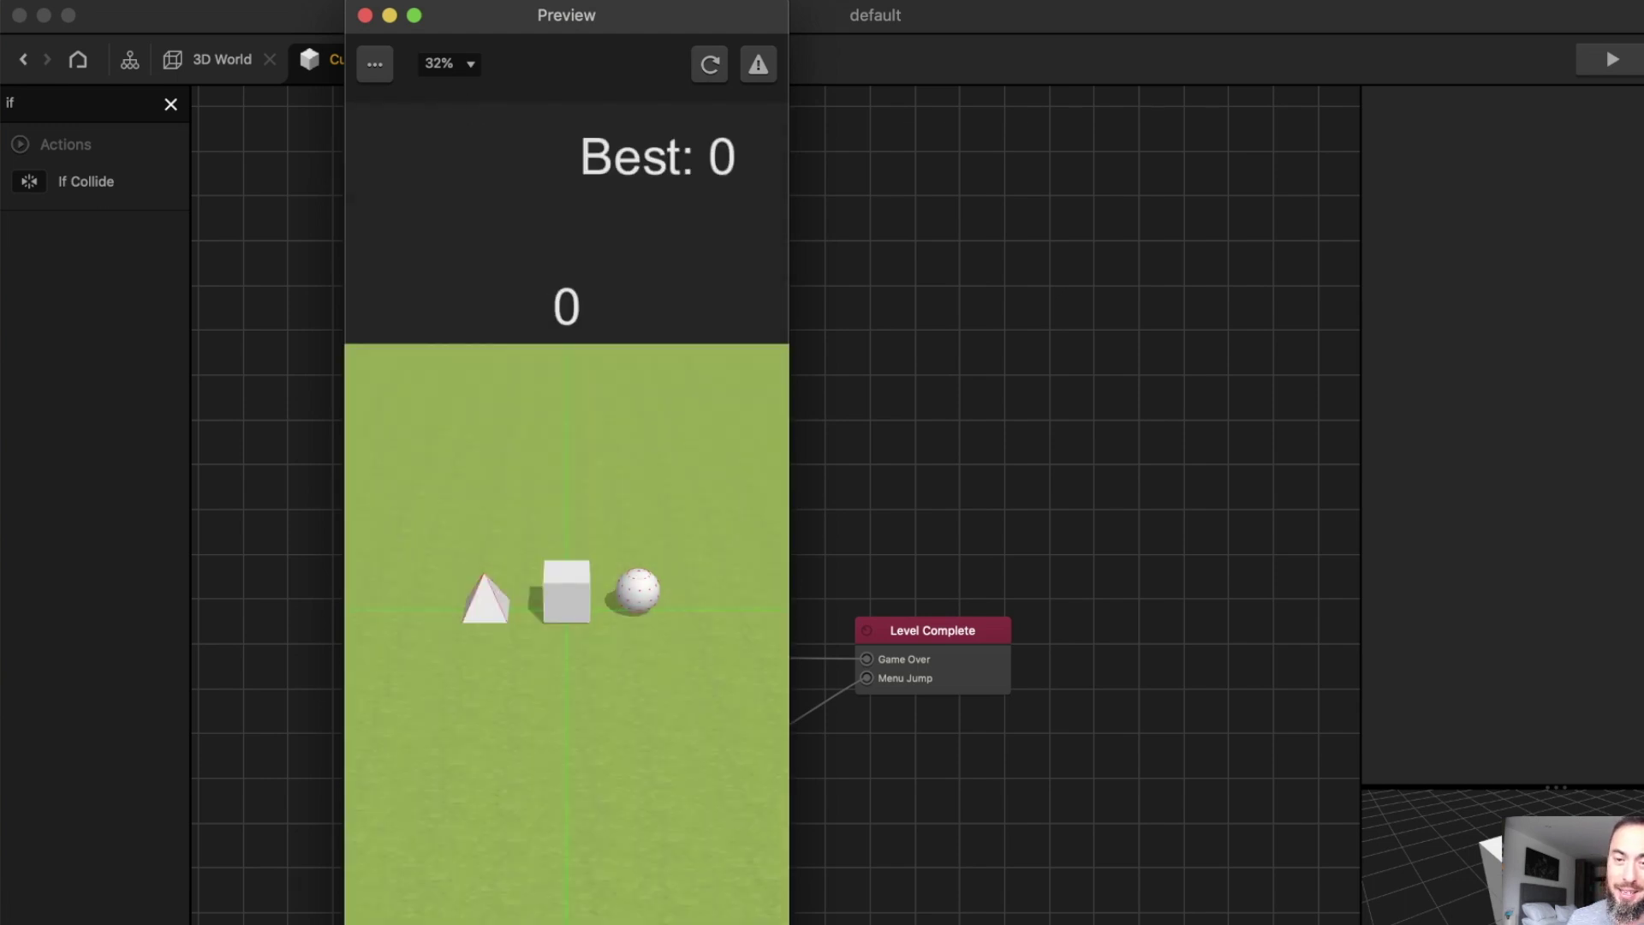
click(365, 16)
Return to the 3D World tab to view the pyramid, cube and sphere
click(243, 64)
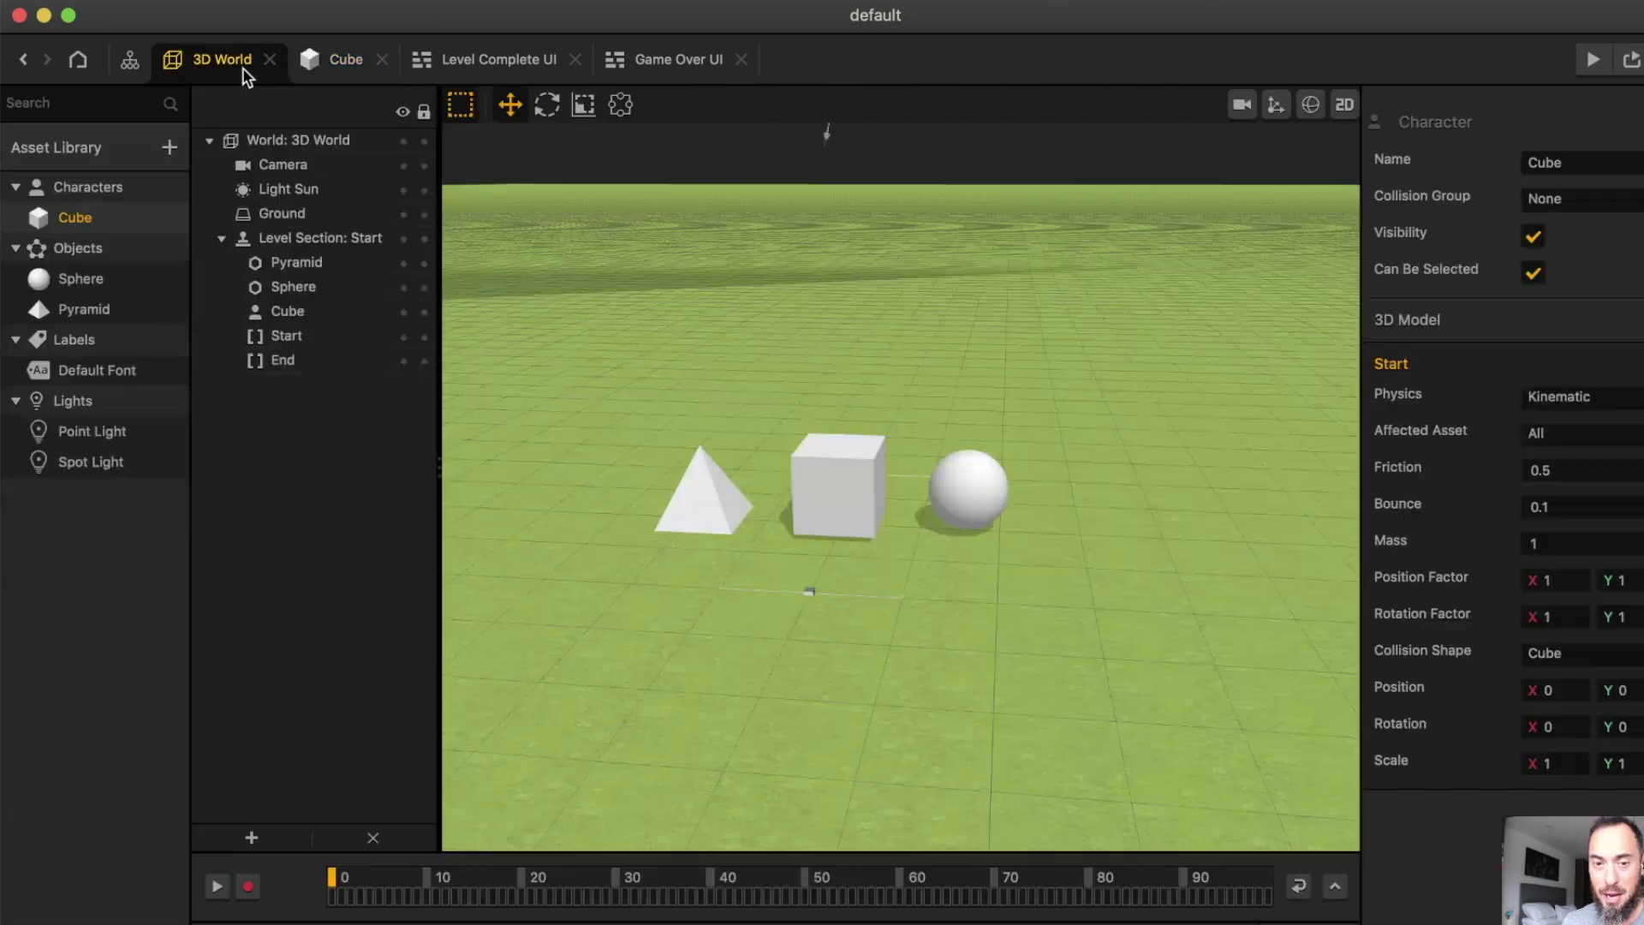